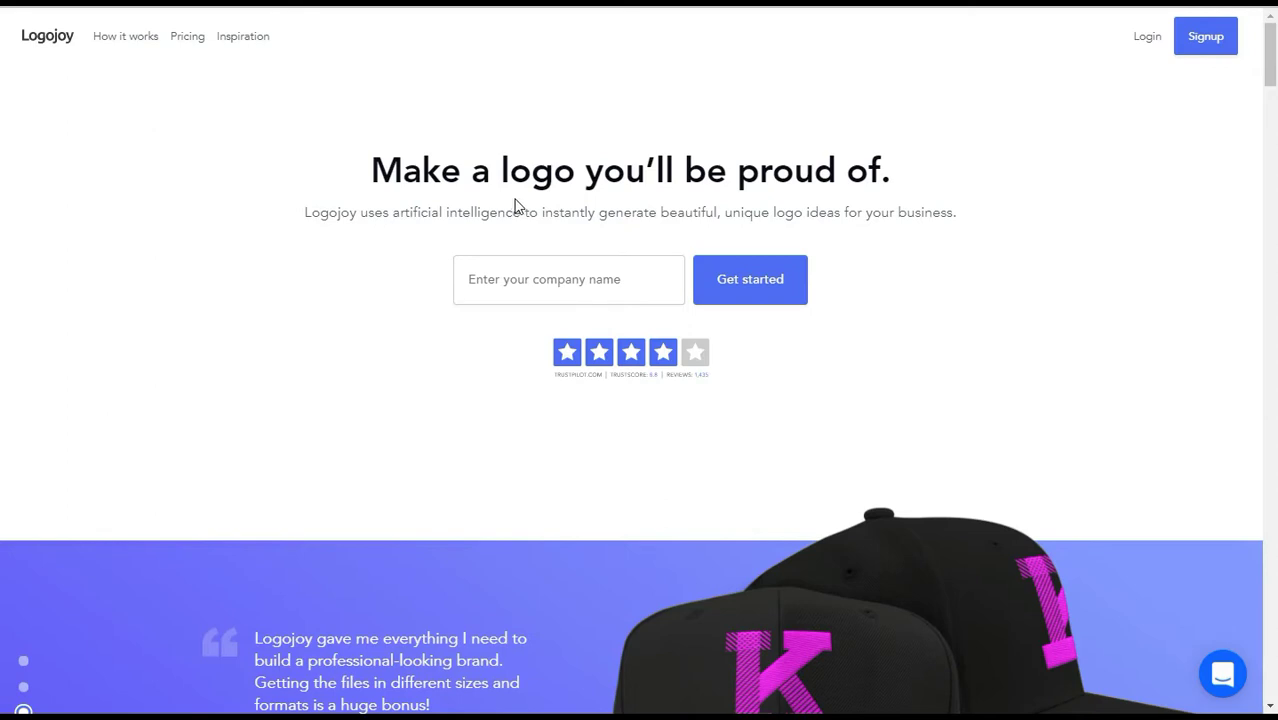
Start a new logo for the company name YourChicGeek.
{"action": "left_click", "coordinate": [538, 286]}
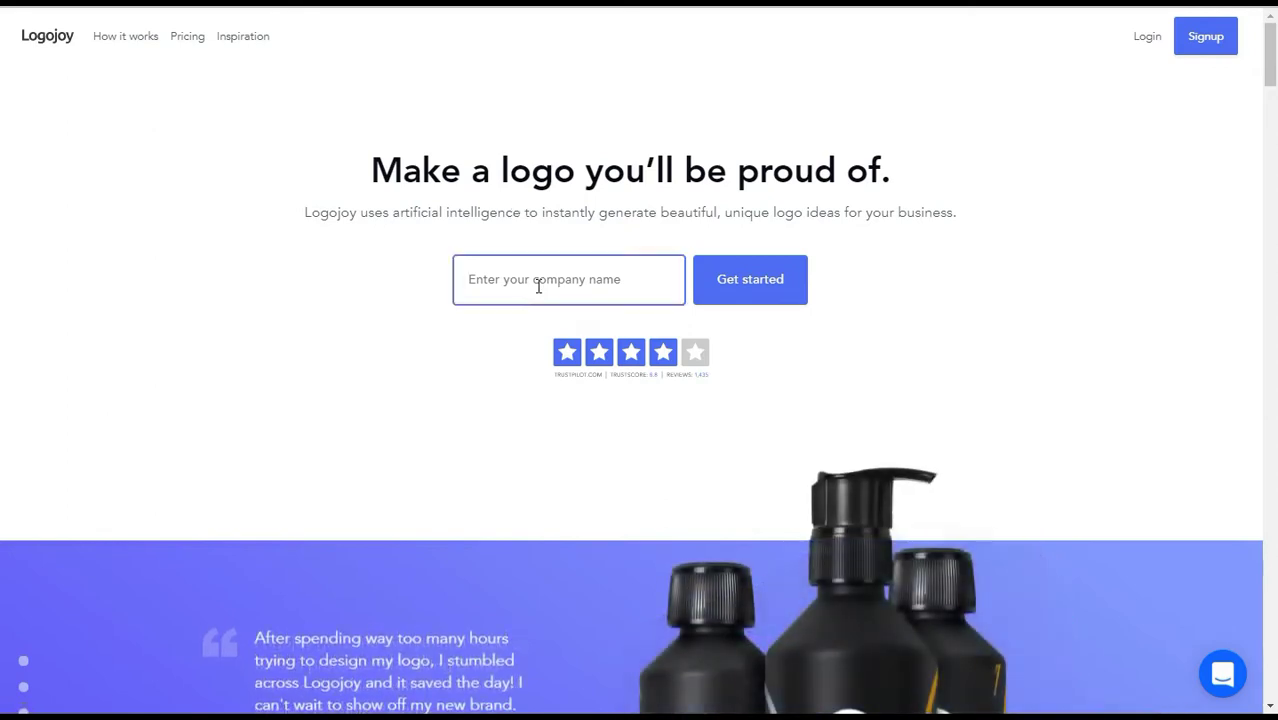
{"action": "type", "text": "YourChicGeek"}
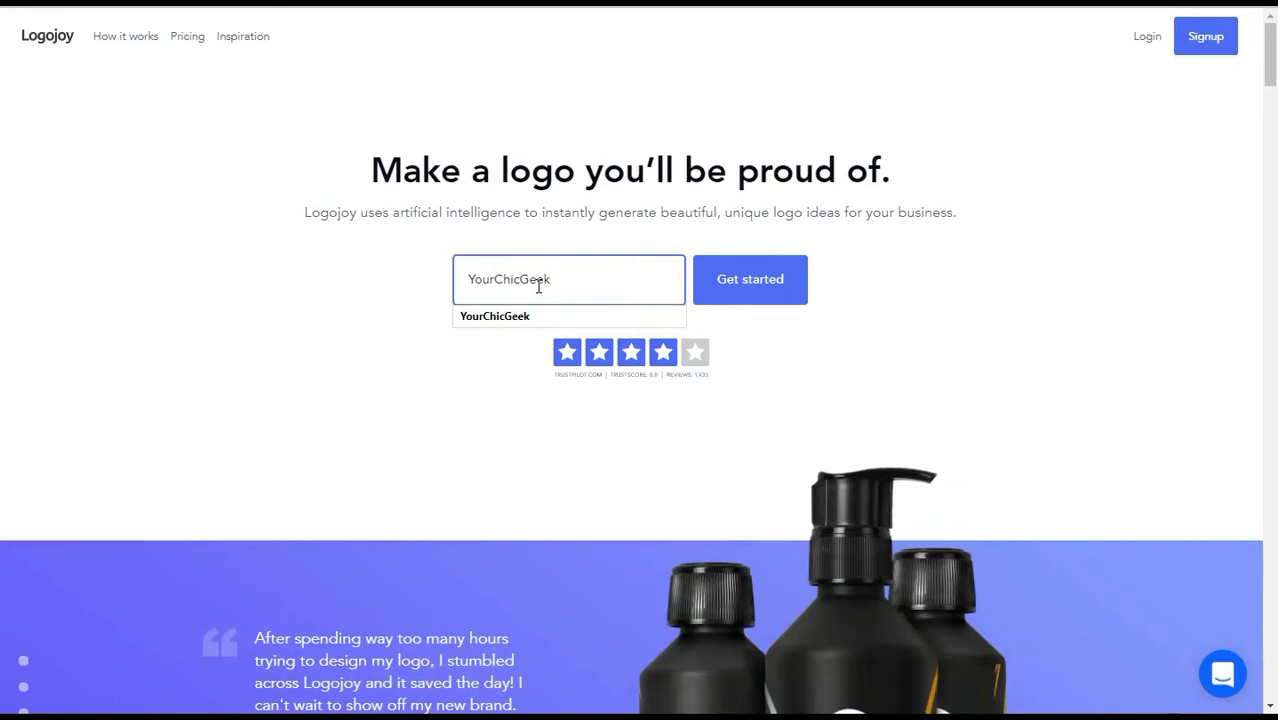
{"action": "left_click", "coordinate": [770, 292]}
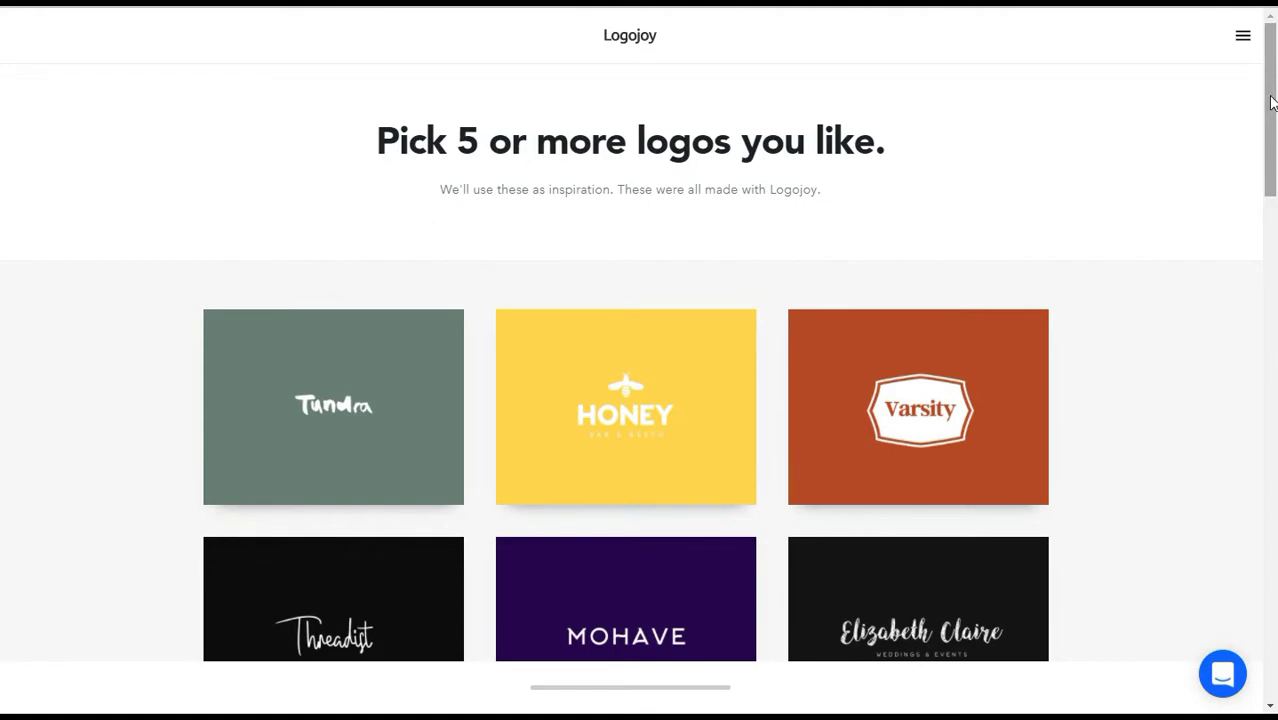
Pick the Honey, Threadist, black script Weddings & Events and Keepl logos as inspiration.
{"action": "left_click_drag", "start_coordinate": [1272, 103], "coordinate": [1275, 163]}
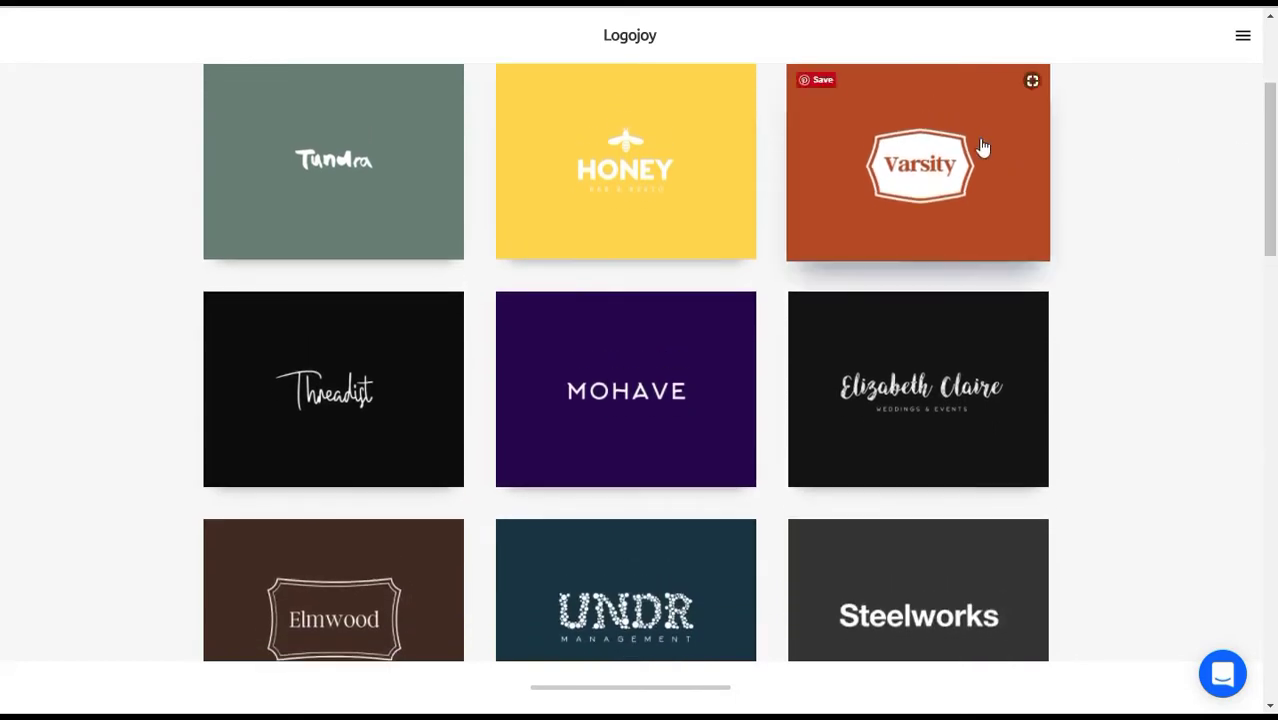
{"action": "left_click", "coordinate": [640, 223]}
{"action": "left_click", "coordinate": [404, 434]}
{"action": "left_click", "coordinate": [920, 428]}
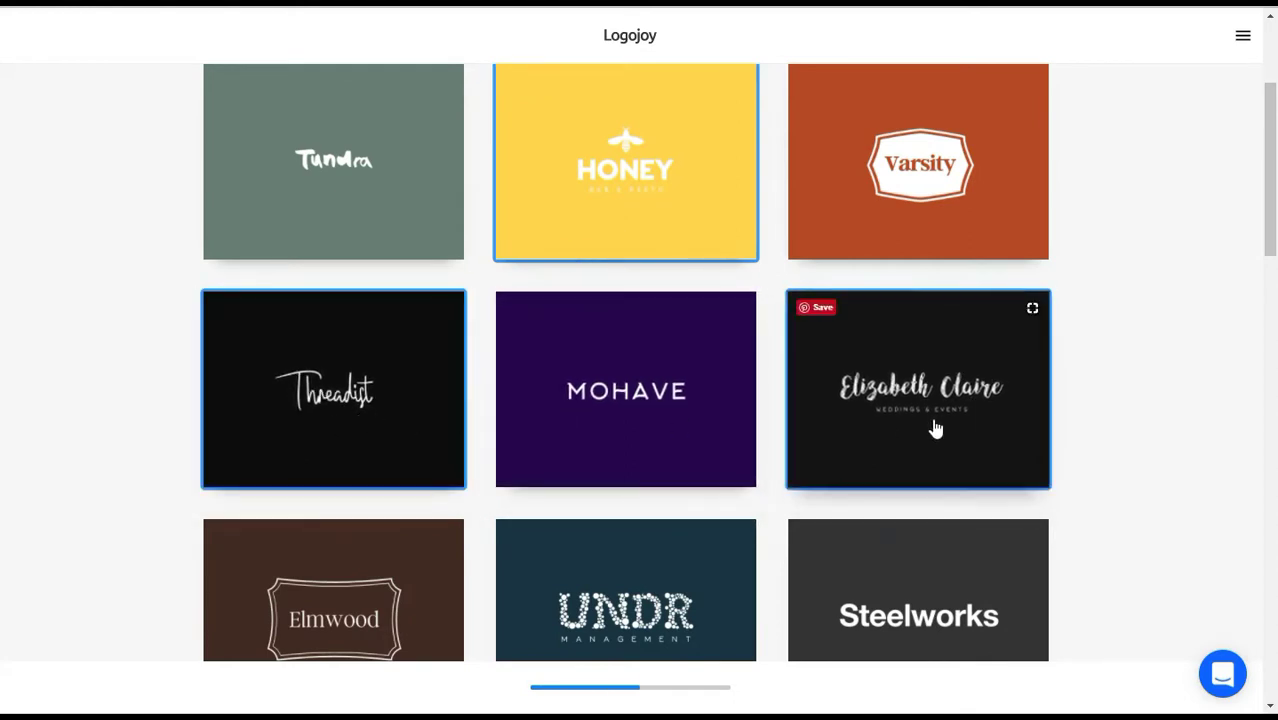
{"action": "scroll", "coordinate": [905, 410], "scroll_direction": "down", "scroll_amount": 5}
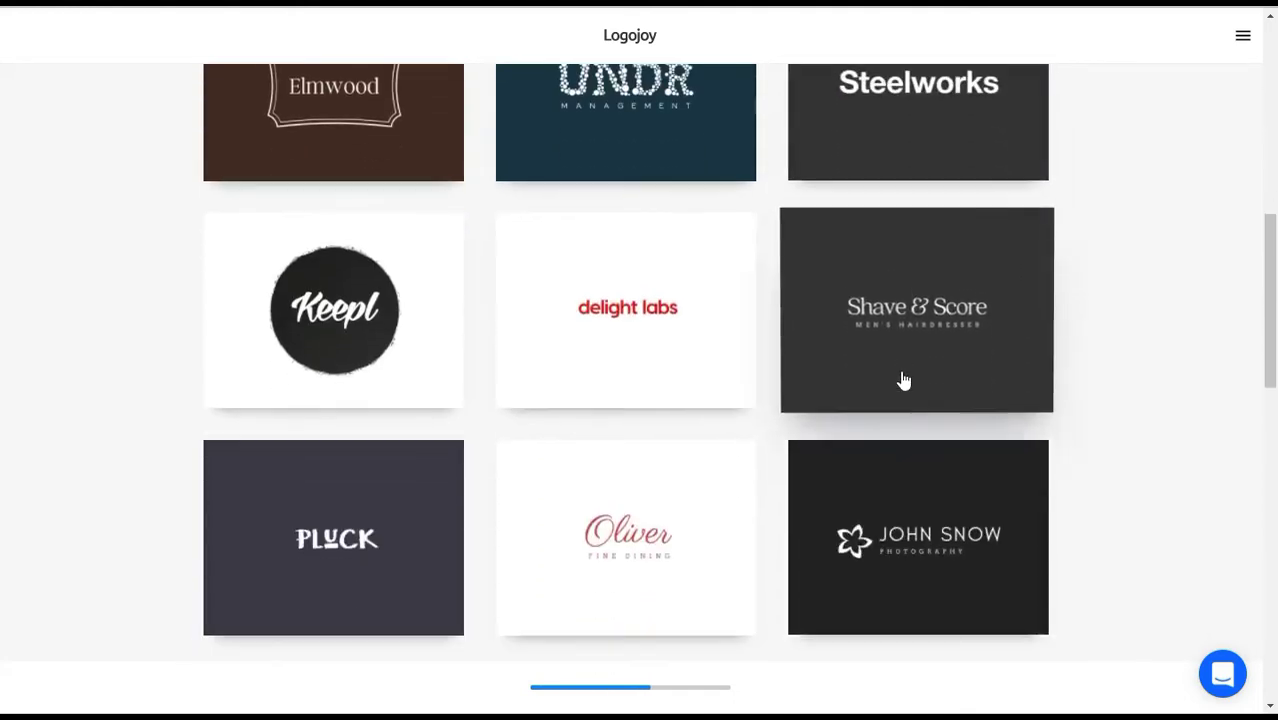
{"action": "left_click", "coordinate": [296, 336]}
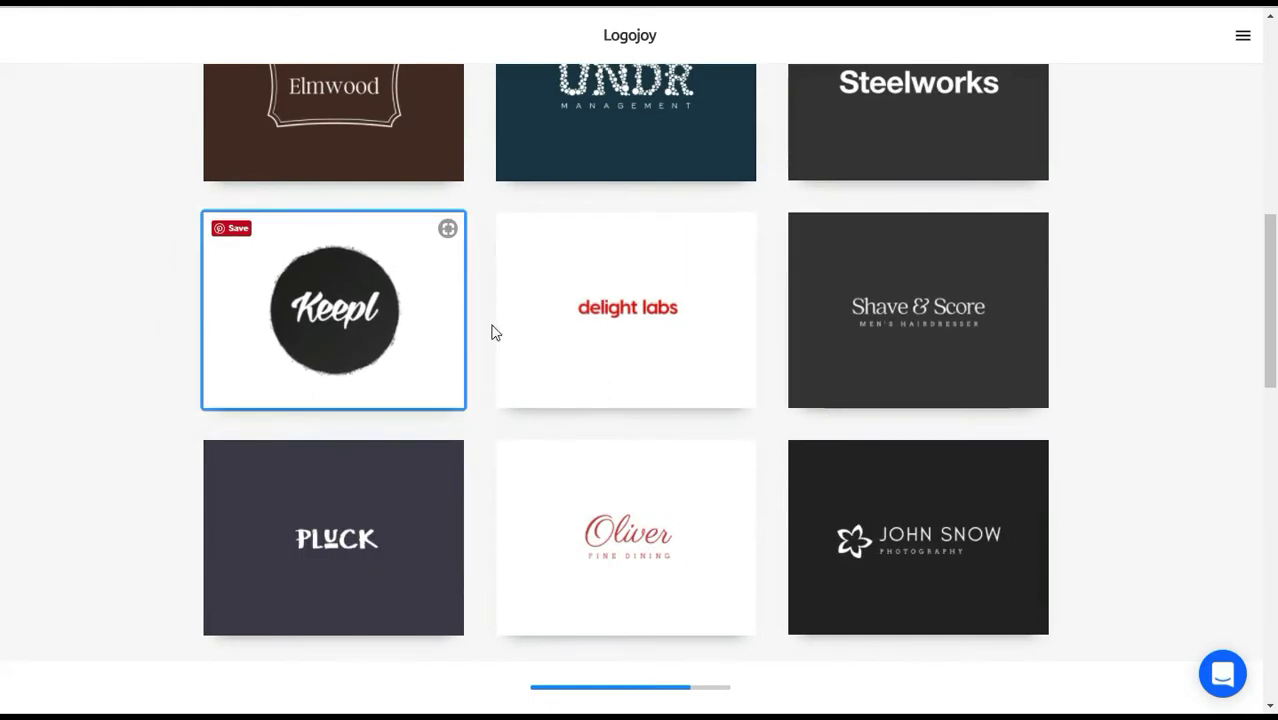
Add the red Prettiwinkle logo as the fifth inspiration and continue to the color selection.
{"action": "scroll", "coordinate": [785, 310], "scroll_direction": "down", "scroll_amount": 10}
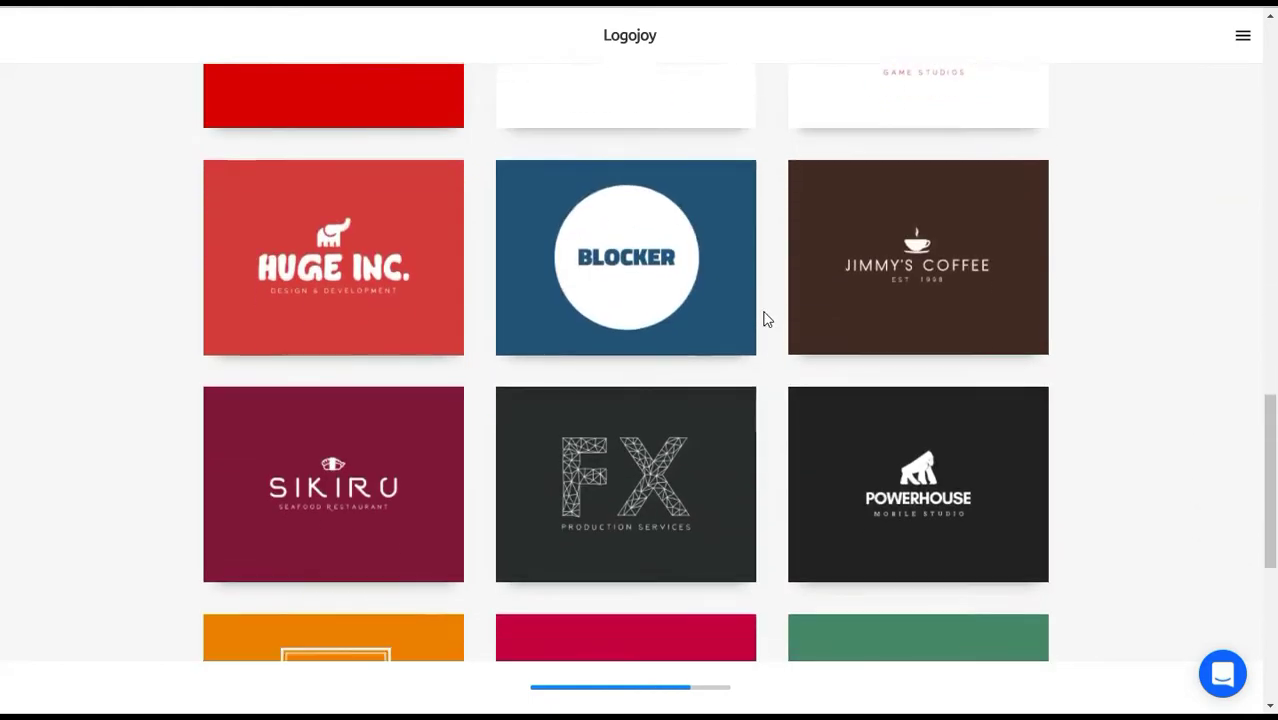
{"action": "scroll", "coordinate": [762, 318], "scroll_direction": "down", "scroll_amount": 3}
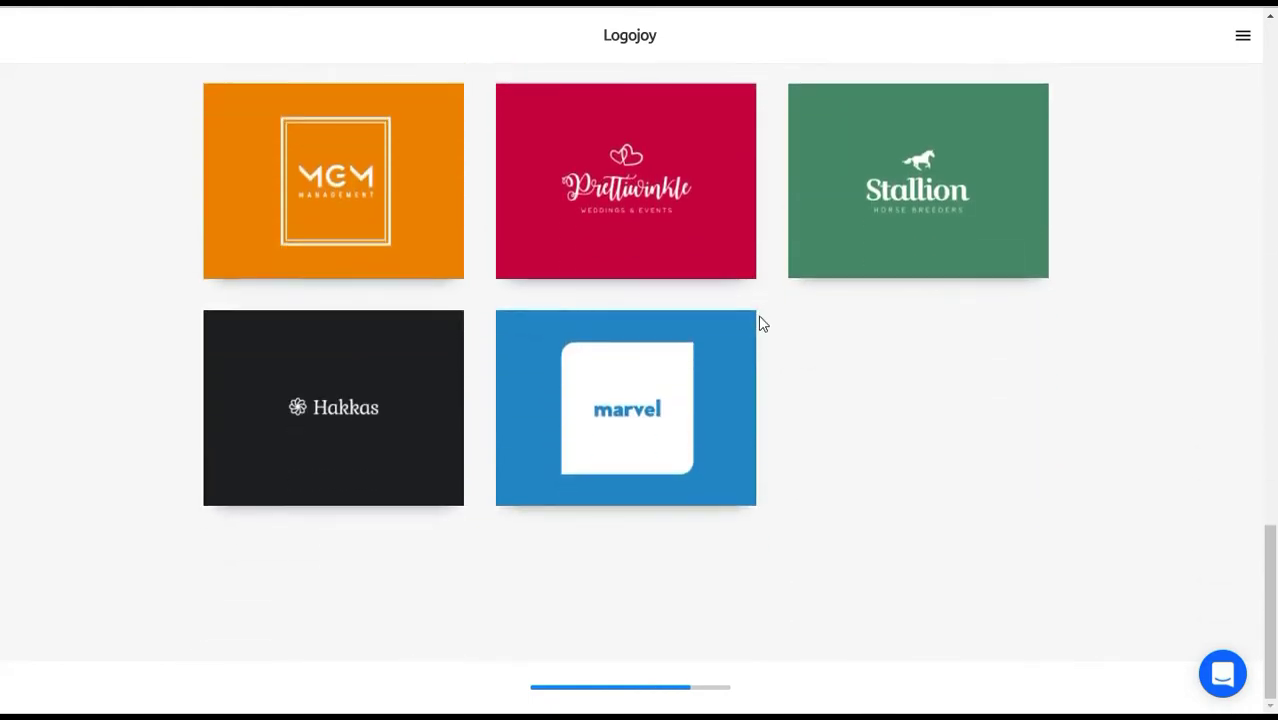
{"action": "scroll", "coordinate": [758, 314], "scroll_direction": "up", "scroll_amount": 1}
{"action": "scroll", "coordinate": [755, 313], "scroll_direction": "up", "scroll_amount": 1}
{"action": "left_click", "coordinate": [650, 372]}
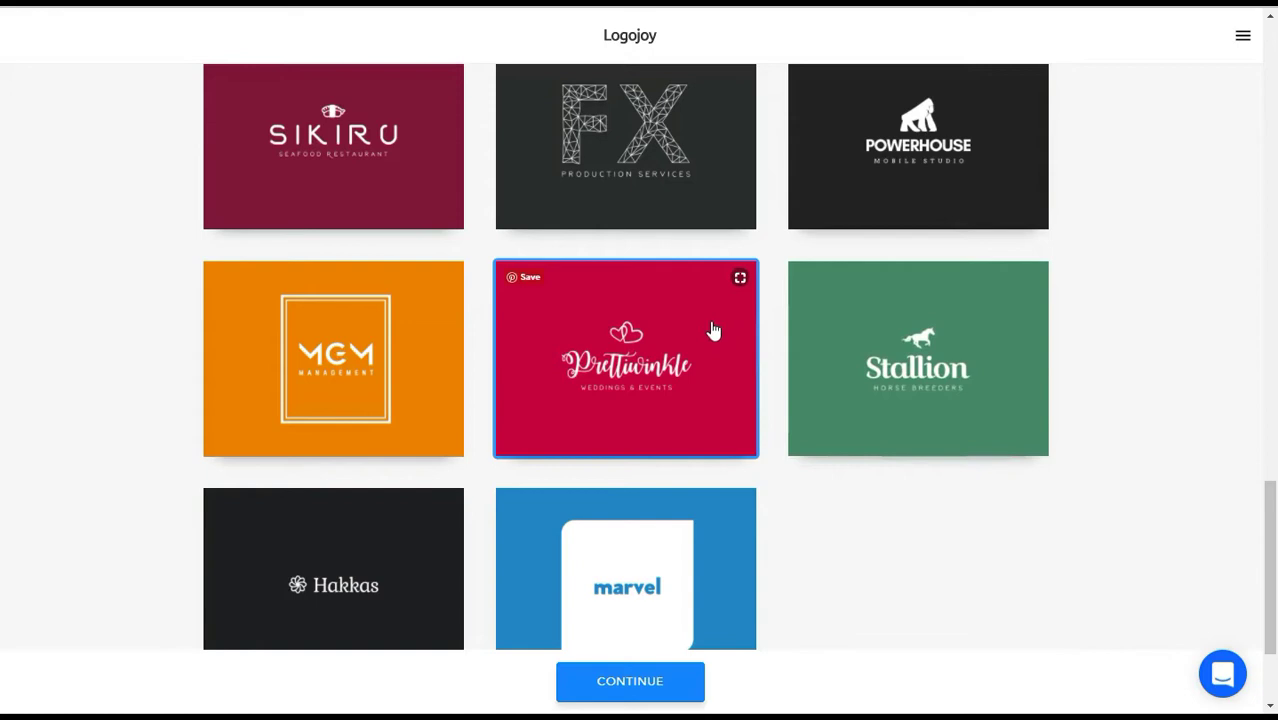
{"action": "scroll", "coordinate": [1221, 489], "scroll_direction": "down", "scroll_amount": 1}
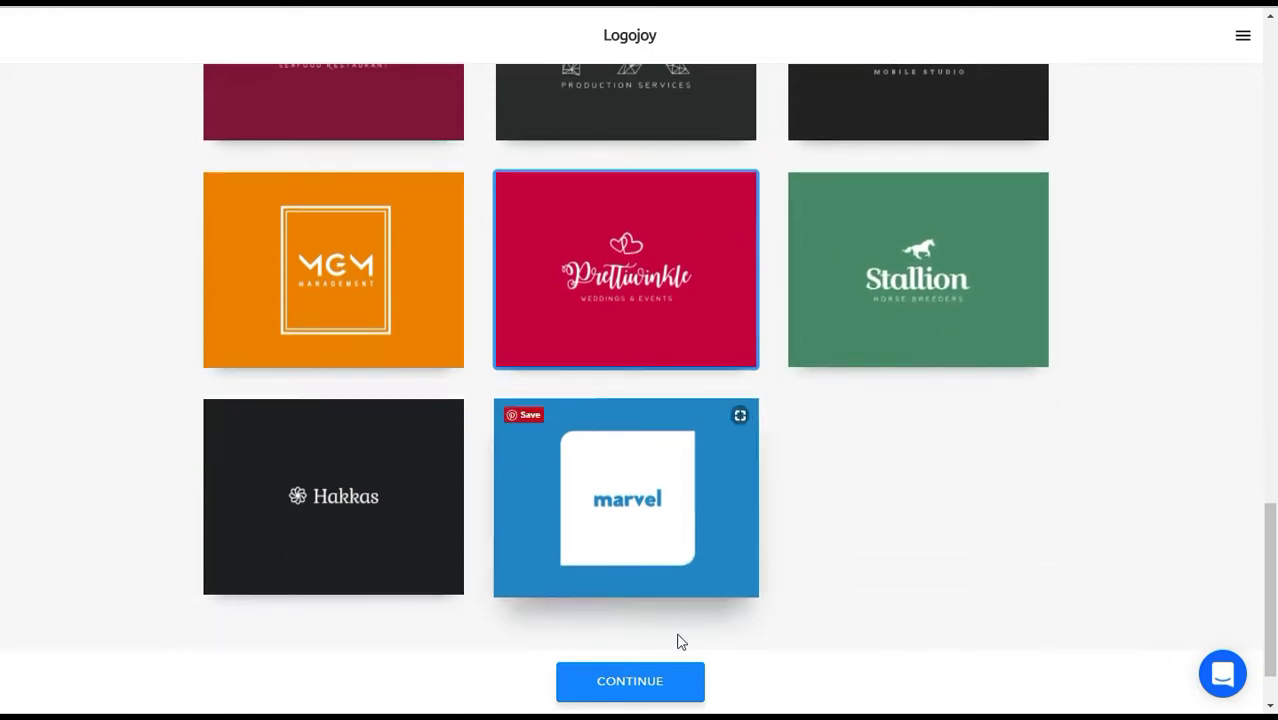
{"action": "left_click", "coordinate": [652, 685]}
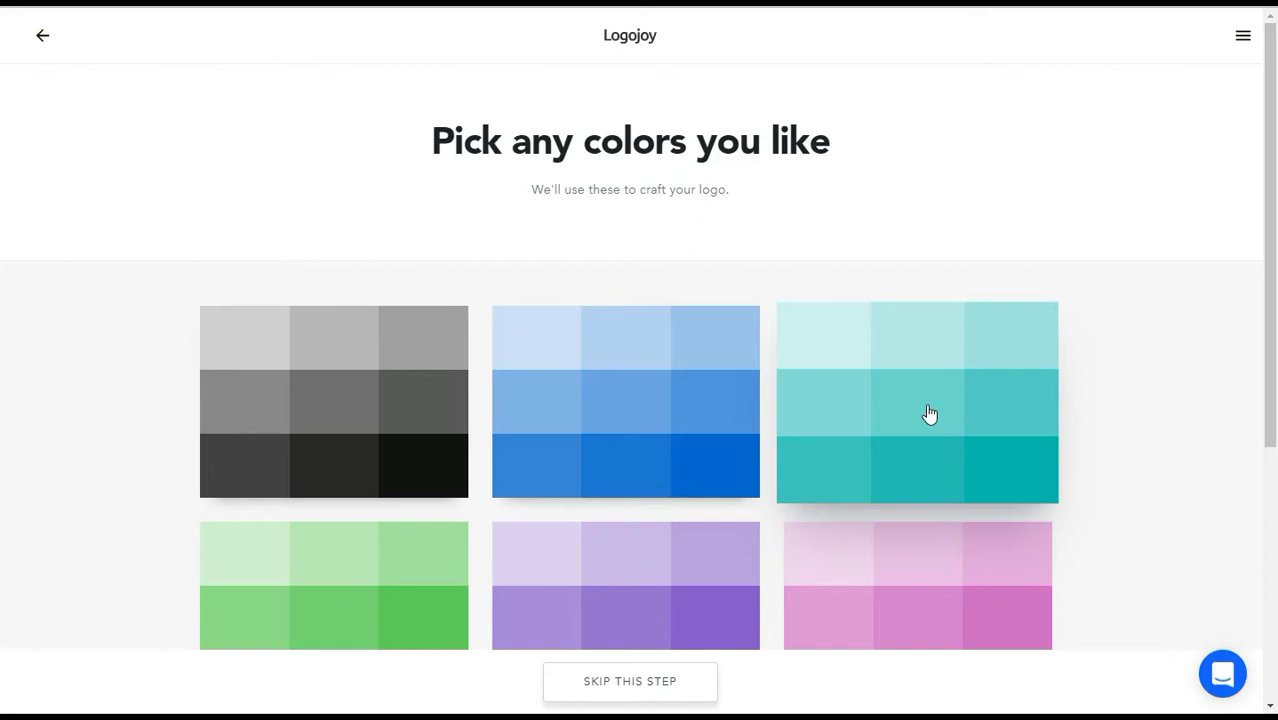
Choose the teal color palette for the logo and continue to the company details.
{"action": "left_click", "coordinate": [885, 419]}
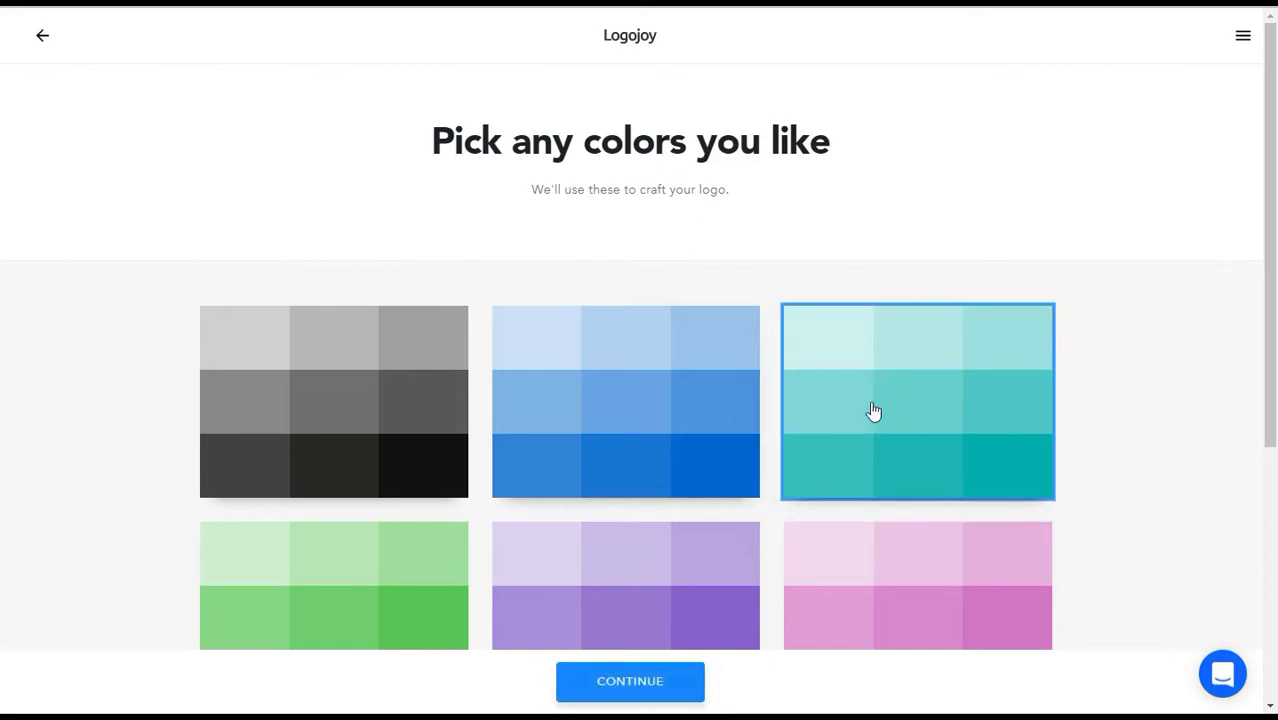
{"action": "left_click", "coordinate": [630, 686]}
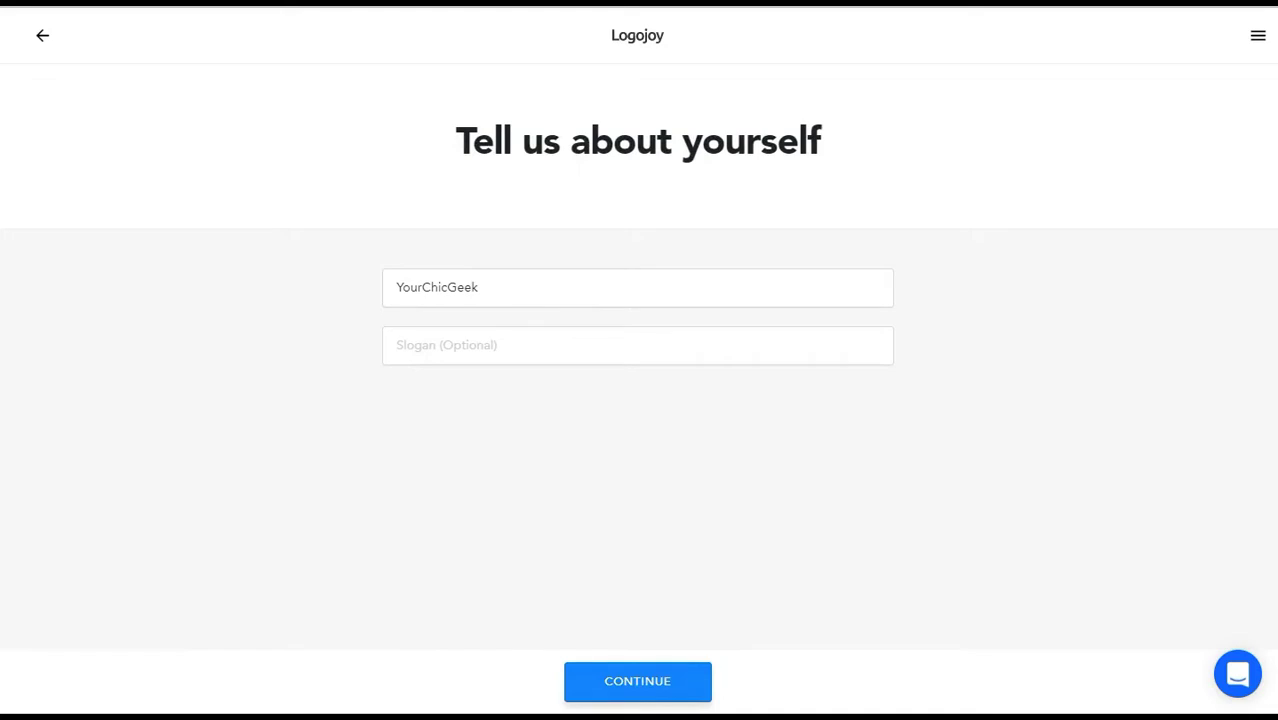
Enter the slogan "Go from Unnoticed to Unstoppable" and continue to the symbol selection.
{"action": "left_click", "coordinate": [443, 338]}
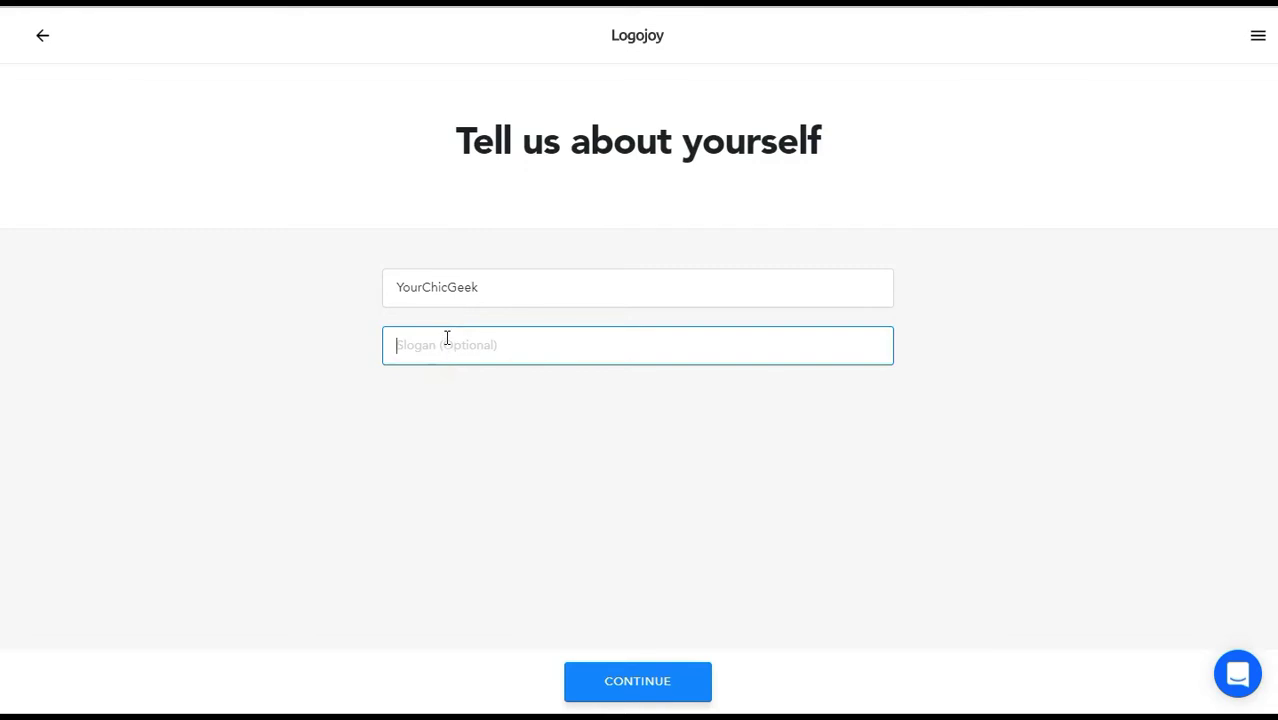
{"action": "type", "text": "Go from Unnoticed to Unstoppp"}
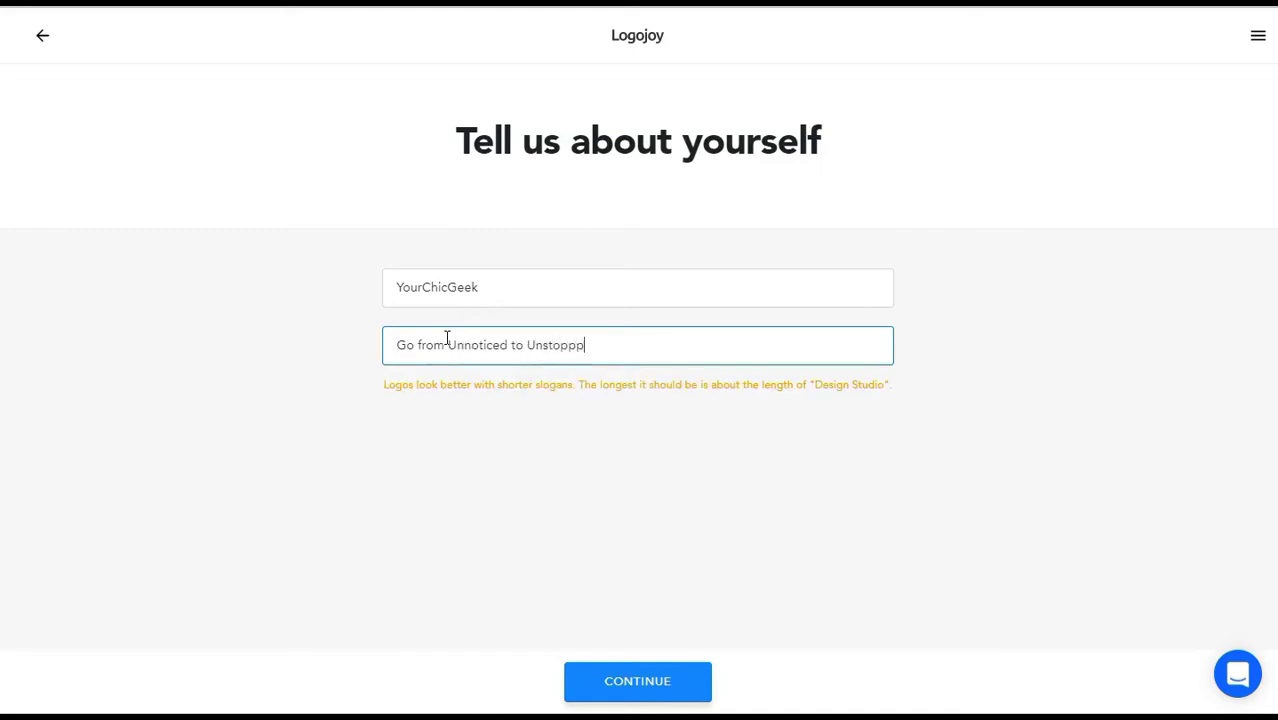
{"action": "key", "text": "BackSpace"}
{"action": "key", "text": "BackSpace"}
{"action": "key", "text": "BackSpace"}
{"action": "type", "text": "able"}
{"action": "left_click", "coordinate": [662, 686]}
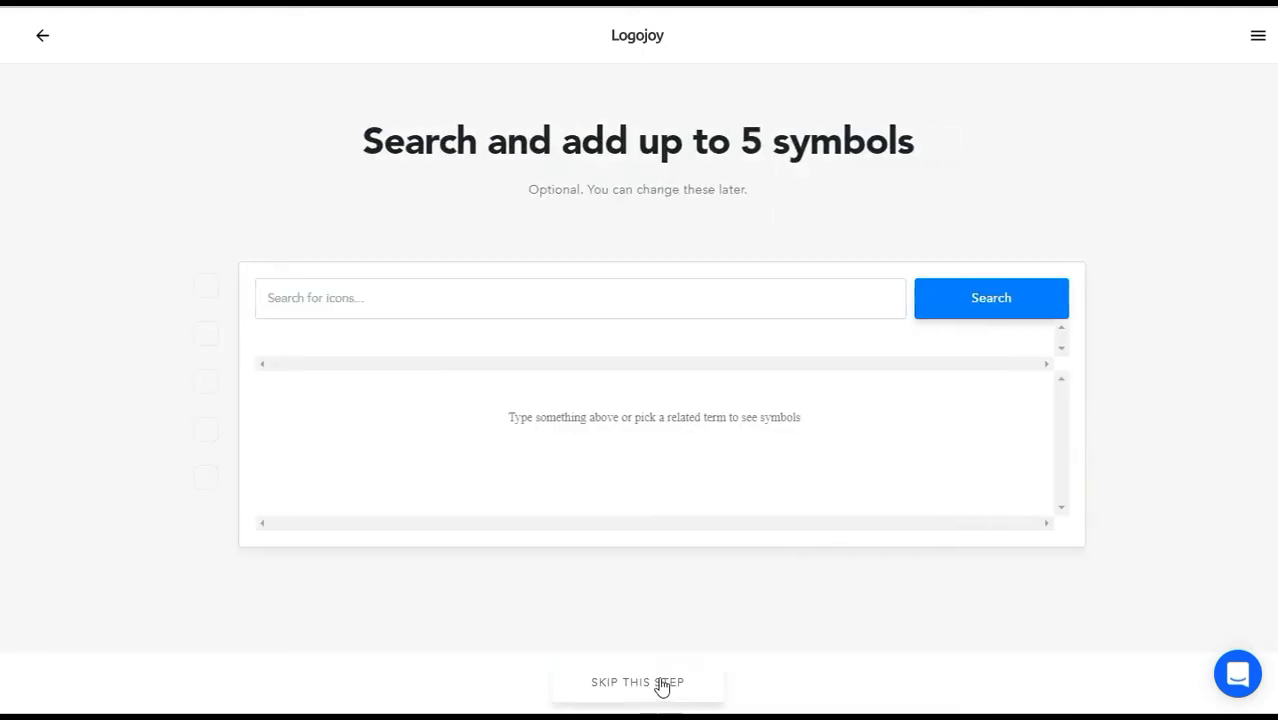
Search the symbols for leaves, add the outlined leafy branch icon, and continue to the generated logos.
{"action": "left_click", "coordinate": [567, 298]}
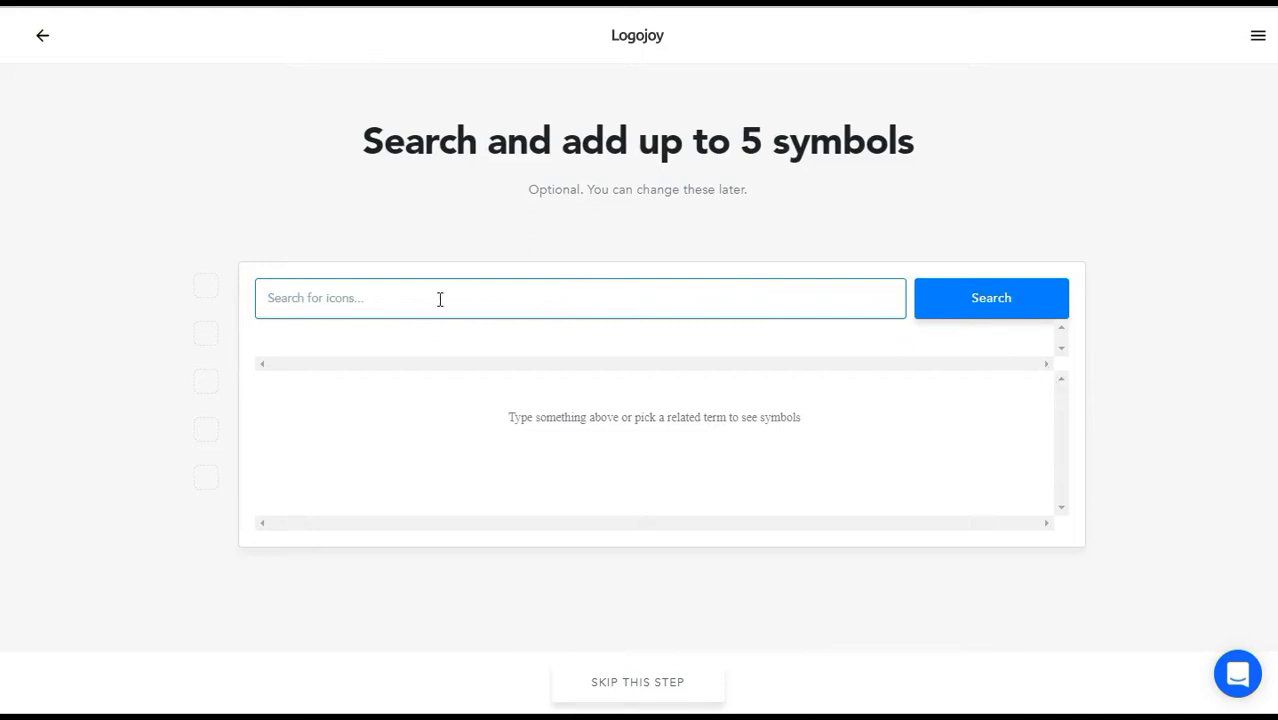
{"action": "type", "text": "la"}
{"action": "type", "text": "ave"}
{"action": "type", "text": "s"}
{"action": "key", "text": "Return"}
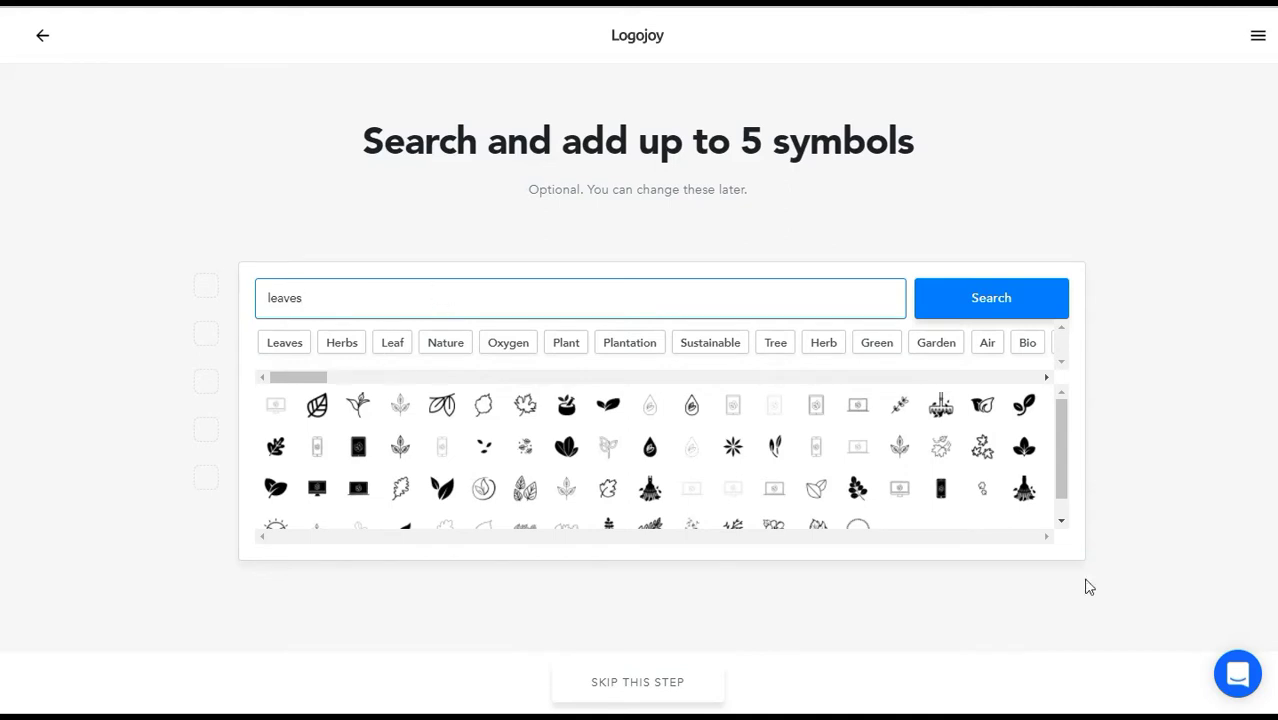
{"action": "left_click_drag", "start_coordinate": [1064, 476], "coordinate": [1065, 505]}
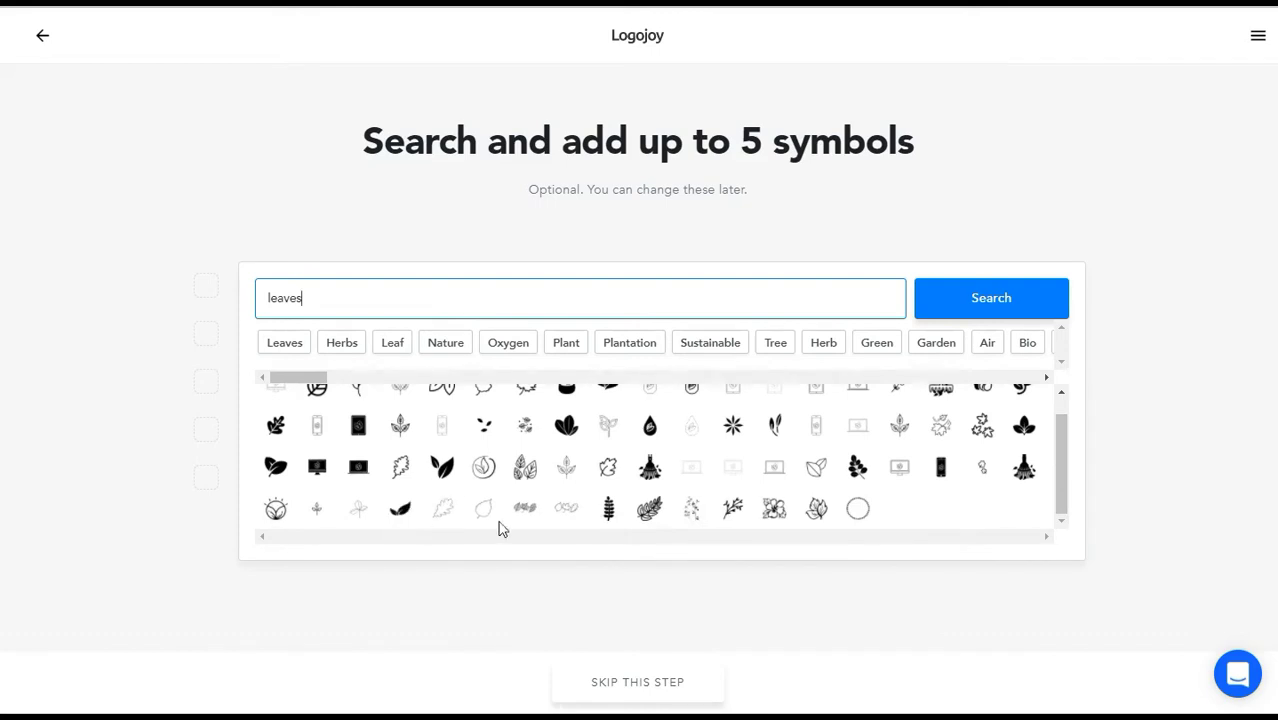
{"action": "left_click", "coordinate": [648, 518]}
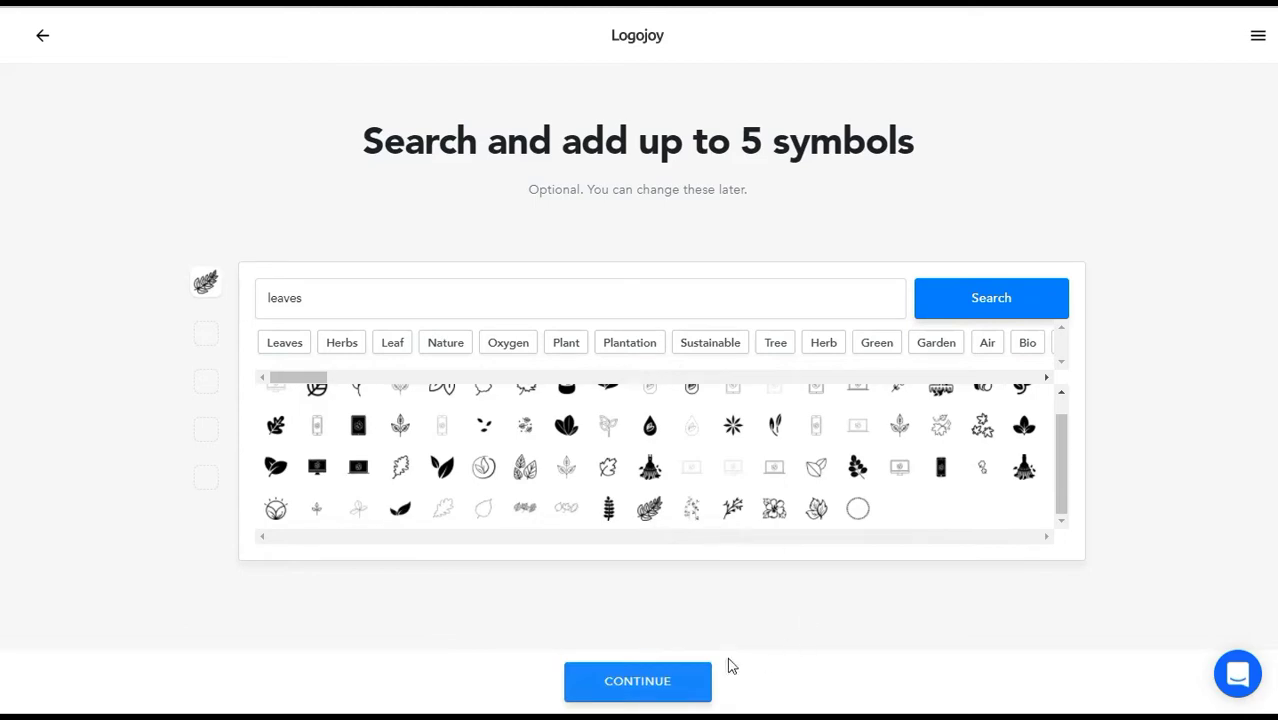
{"action": "left_click", "coordinate": [654, 688]}
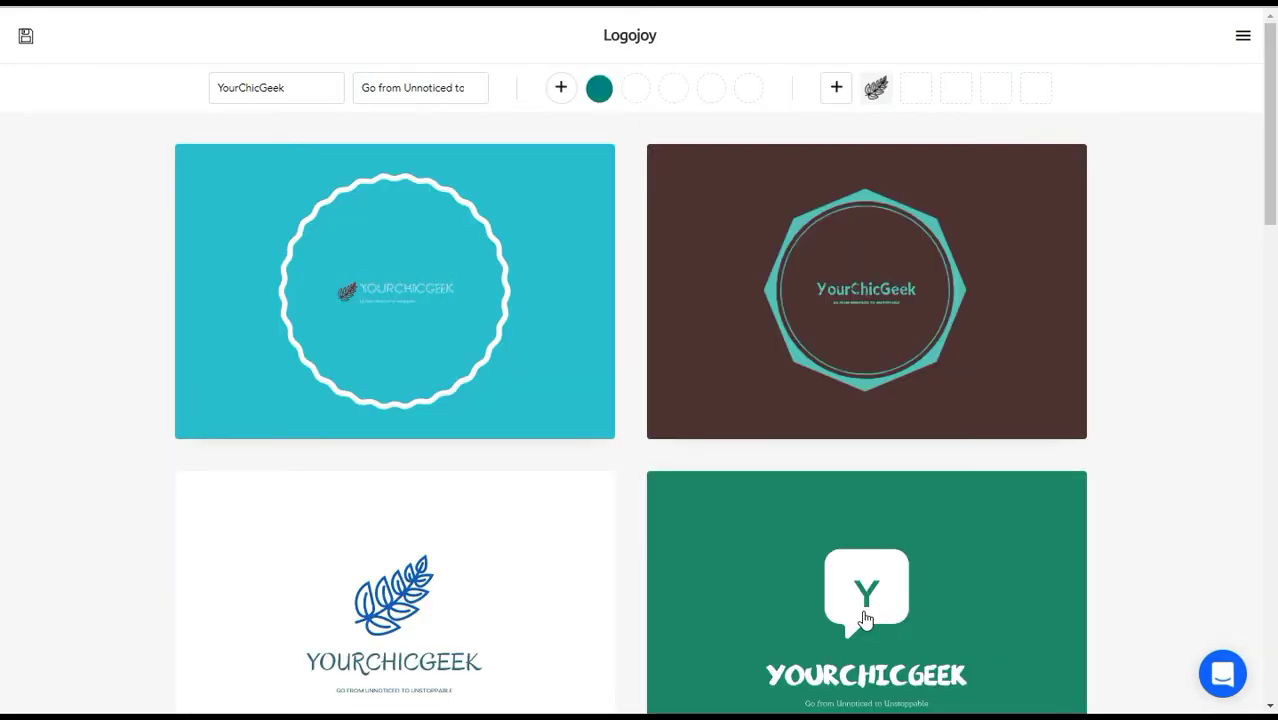
Browse the generated YourChicGeek logos, loading more designs at the end of the list, to compare layouts, fonts and colors.
{"action": "scroll", "coordinate": [1155, 336], "scroll_direction": "down", "scroll_amount": 6}
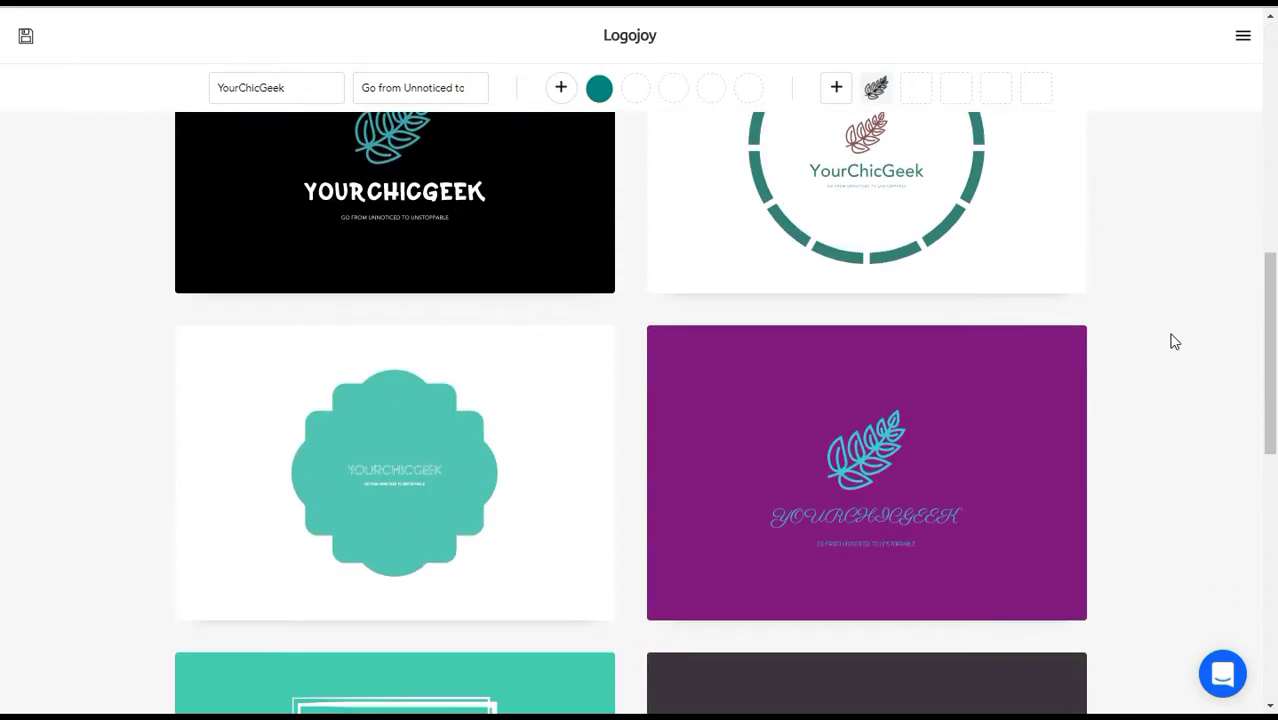
{"action": "scroll", "coordinate": [1174, 342], "scroll_direction": "up", "scroll_amount": 2}
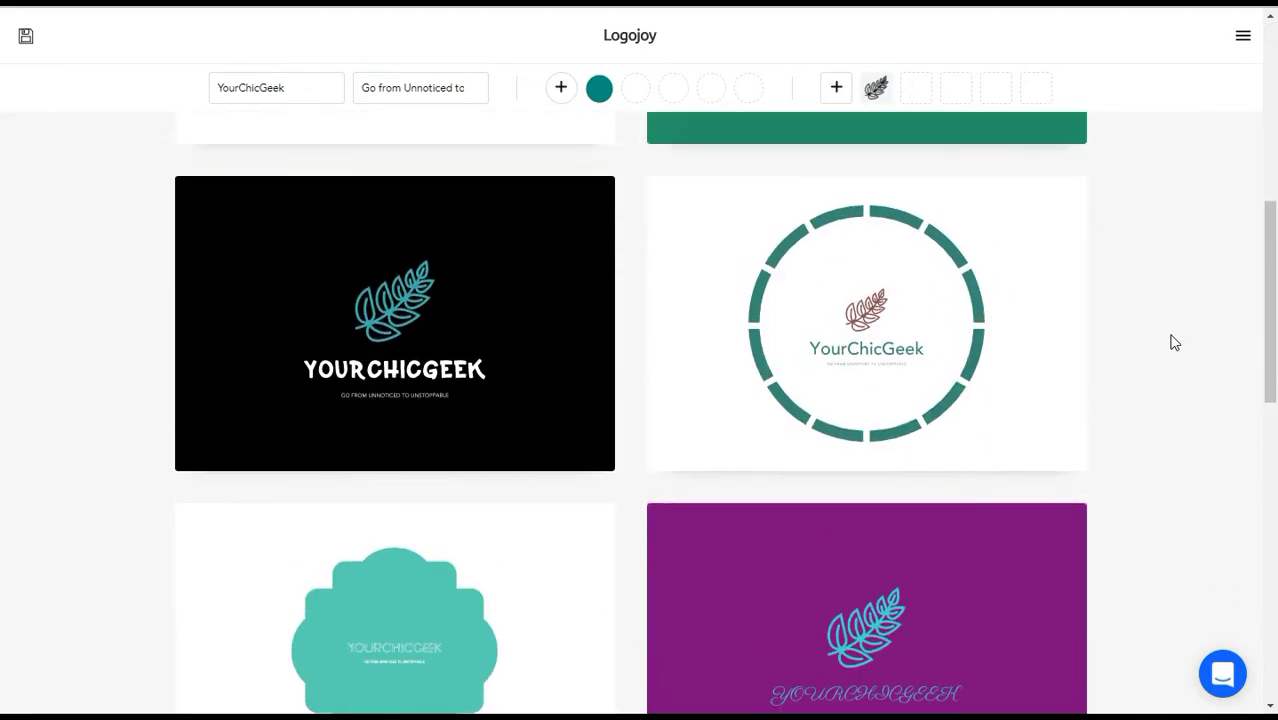
{"action": "scroll", "coordinate": [1275, 320], "scroll_direction": "down", "scroll_amount": 6}
{"action": "scroll", "coordinate": [1275, 320], "scroll_direction": "down", "scroll_amount": 5}
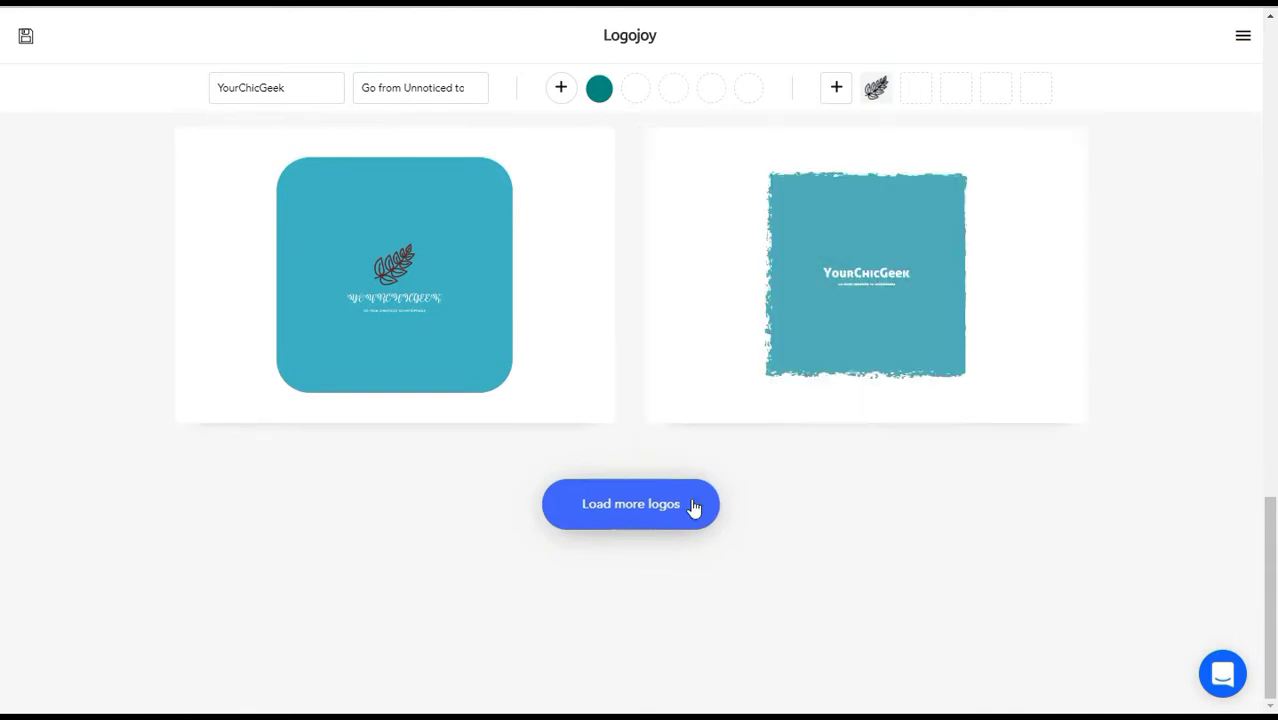
{"action": "scroll", "coordinate": [1248, 366], "scroll_direction": "down", "scroll_amount": 4}
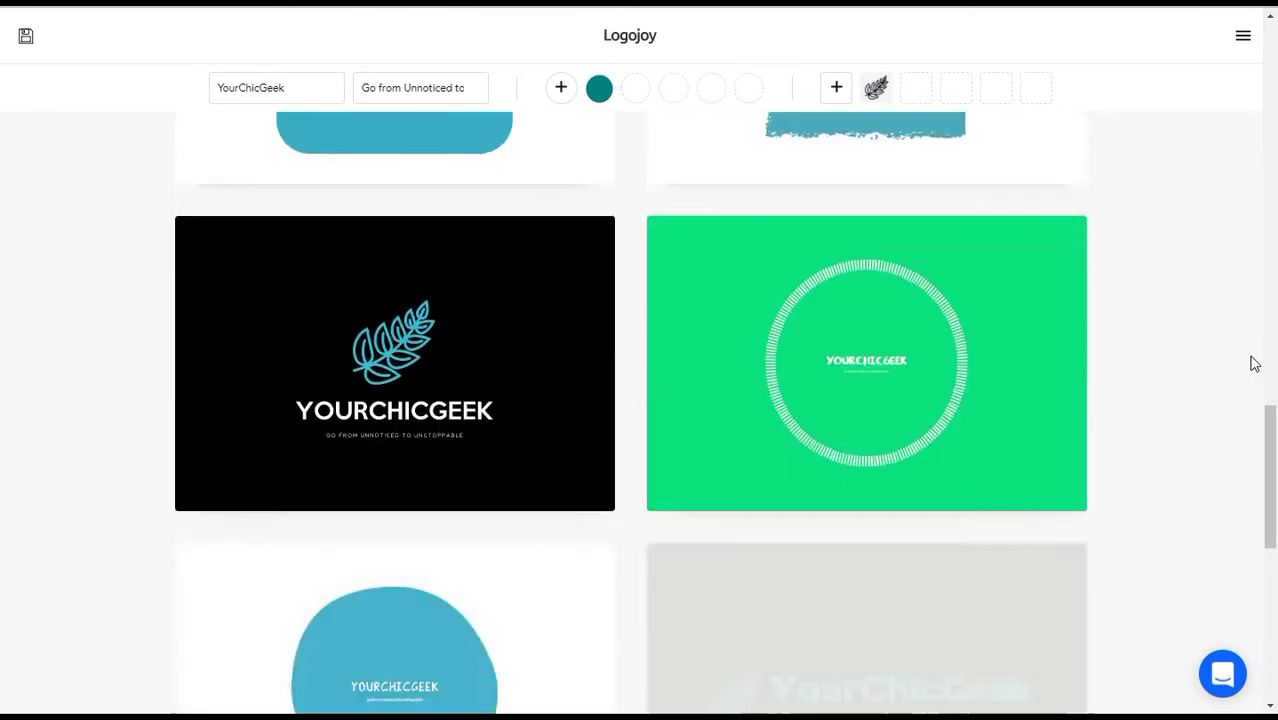
{"action": "scroll", "coordinate": [1233, 366], "scroll_direction": "down", "scroll_amount": 10}
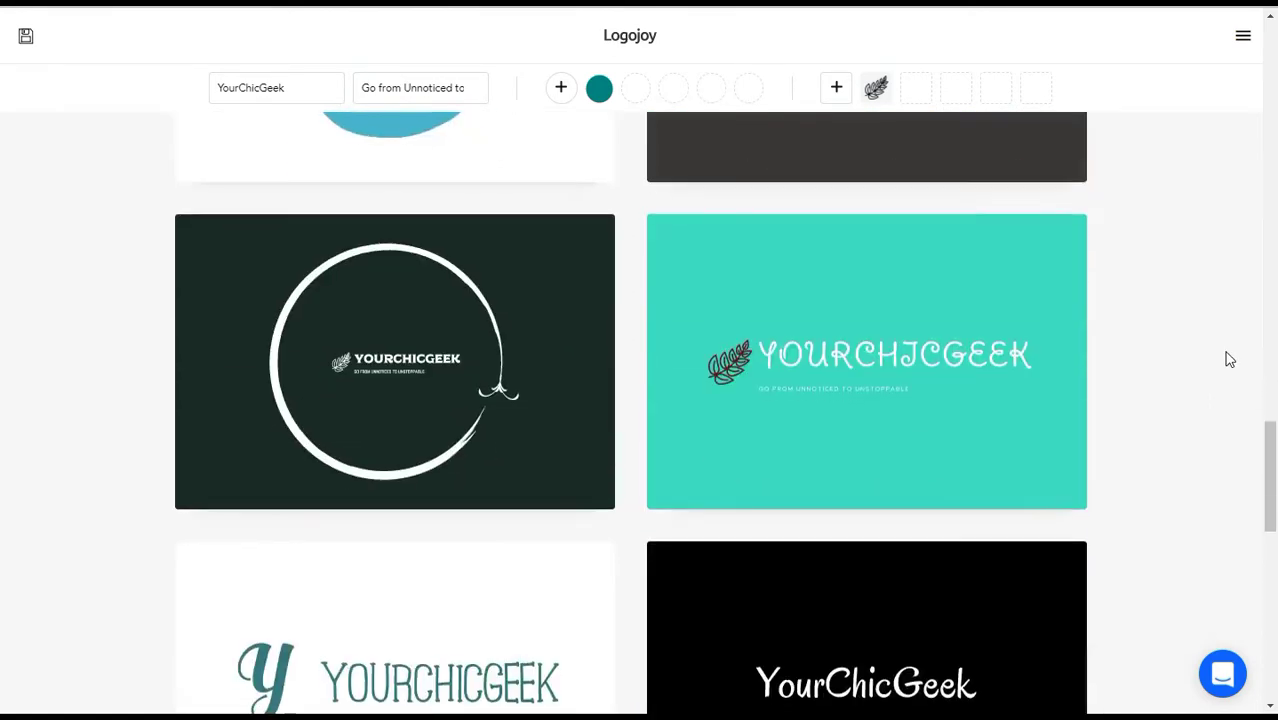
{"action": "scroll", "coordinate": [1241, 358], "scroll_direction": "down", "scroll_amount": 2}
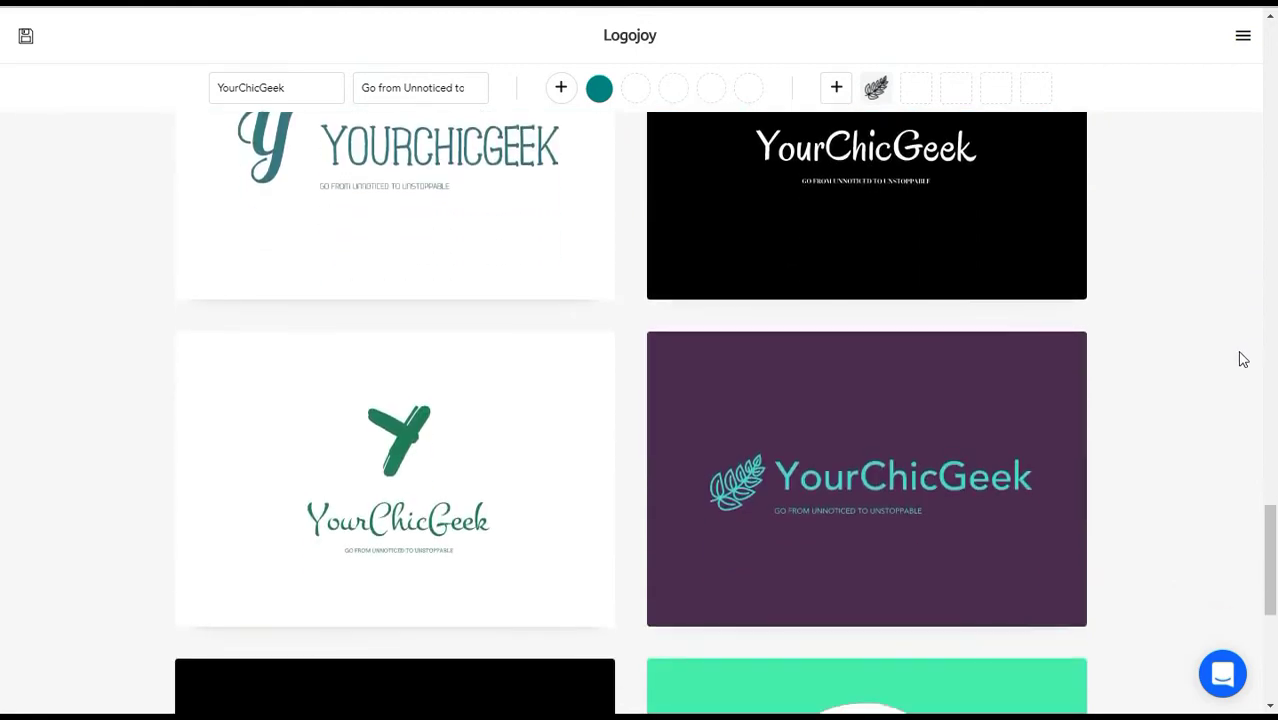
{"action": "scroll", "coordinate": [1140, 405], "scroll_direction": "down", "scroll_amount": 1}
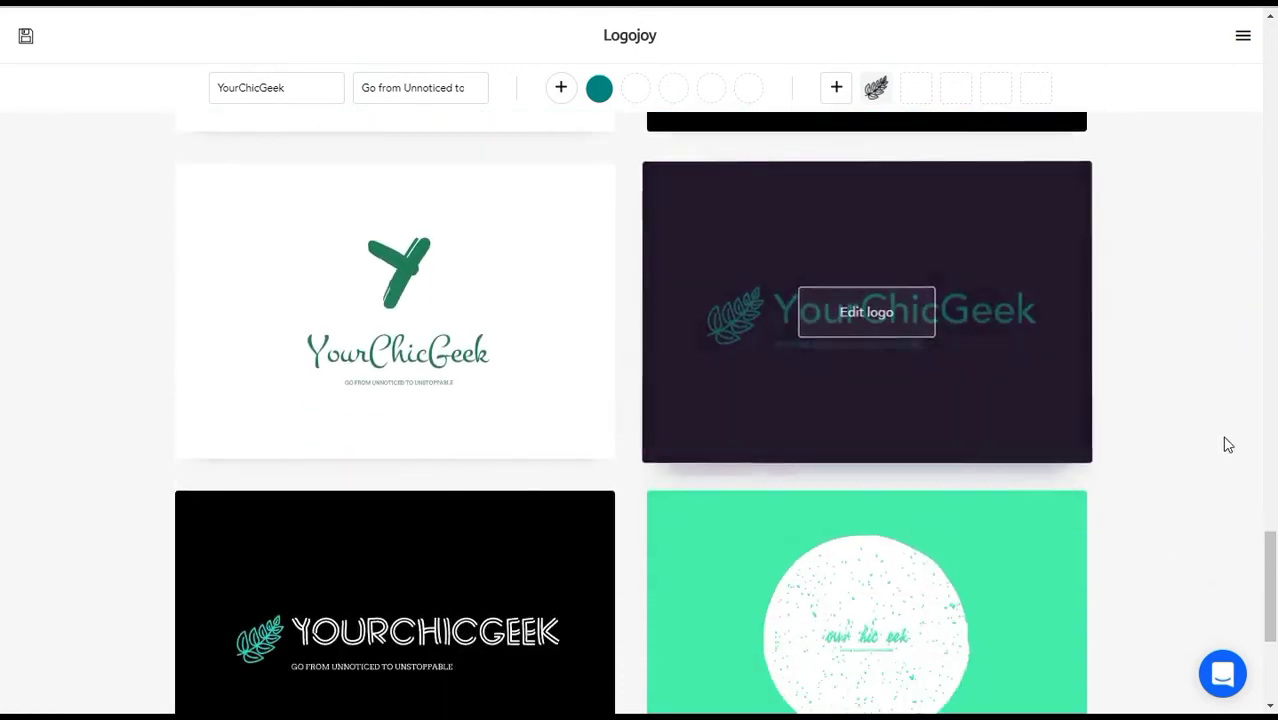
{"action": "scroll", "coordinate": [1230, 430], "scroll_direction": "down", "scroll_amount": 4}
Load more generated designs and open the black YourChicGeek logo with swirly teal script lettering for editing.
{"action": "left_click", "coordinate": [660, 518]}
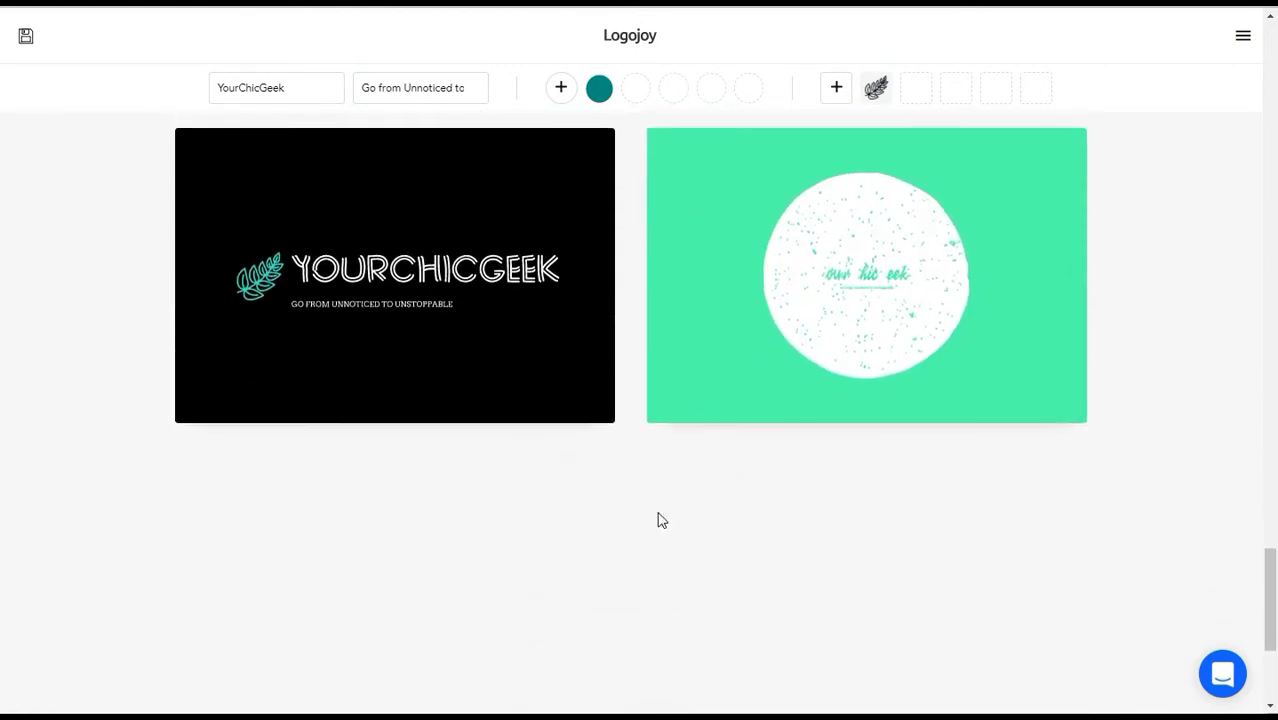
{"action": "scroll", "coordinate": [1232, 442], "scroll_direction": "down", "scroll_amount": 8}
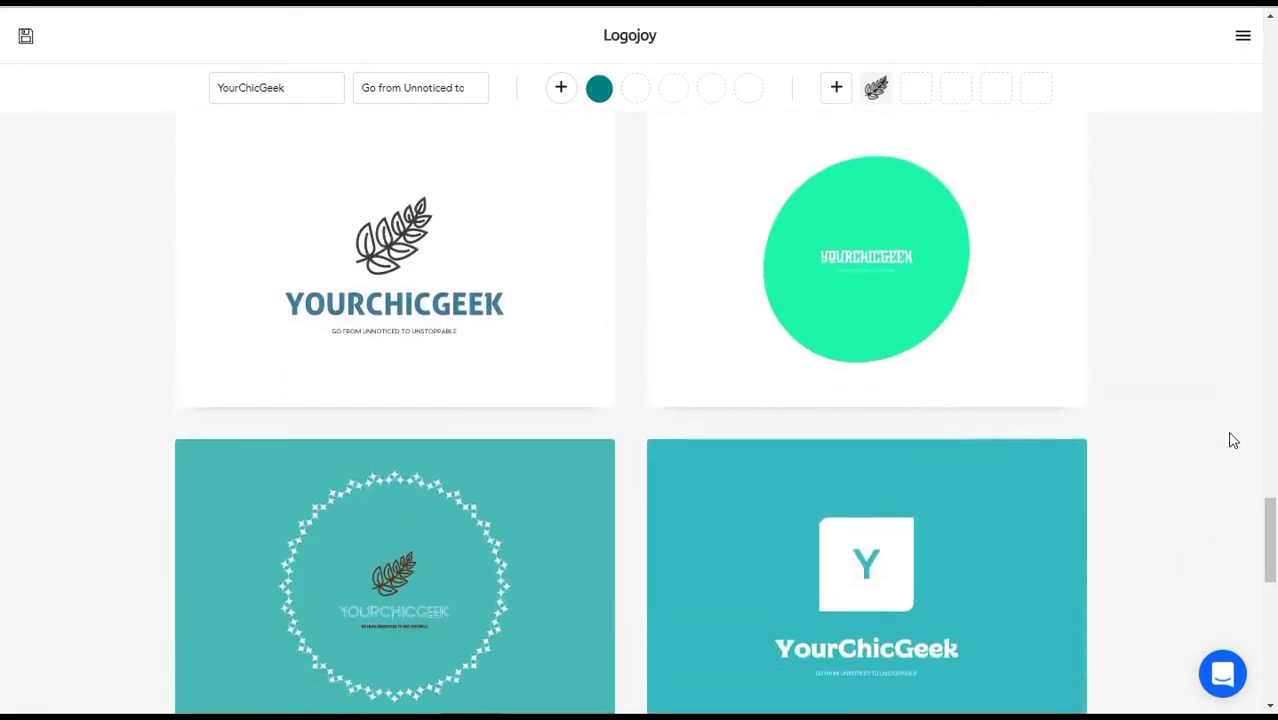
{"action": "scroll", "coordinate": [1239, 436], "scroll_direction": "down", "scroll_amount": 7}
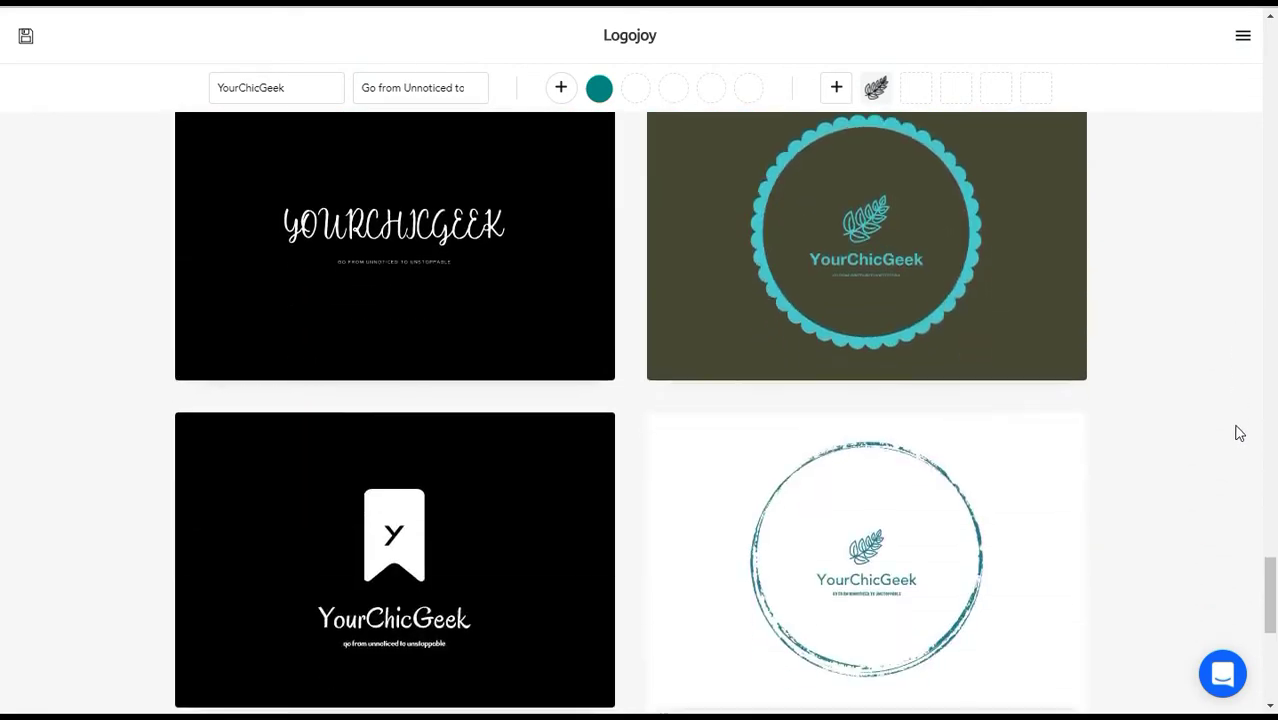
{"action": "scroll", "coordinate": [1239, 432], "scroll_direction": "up", "scroll_amount": 2}
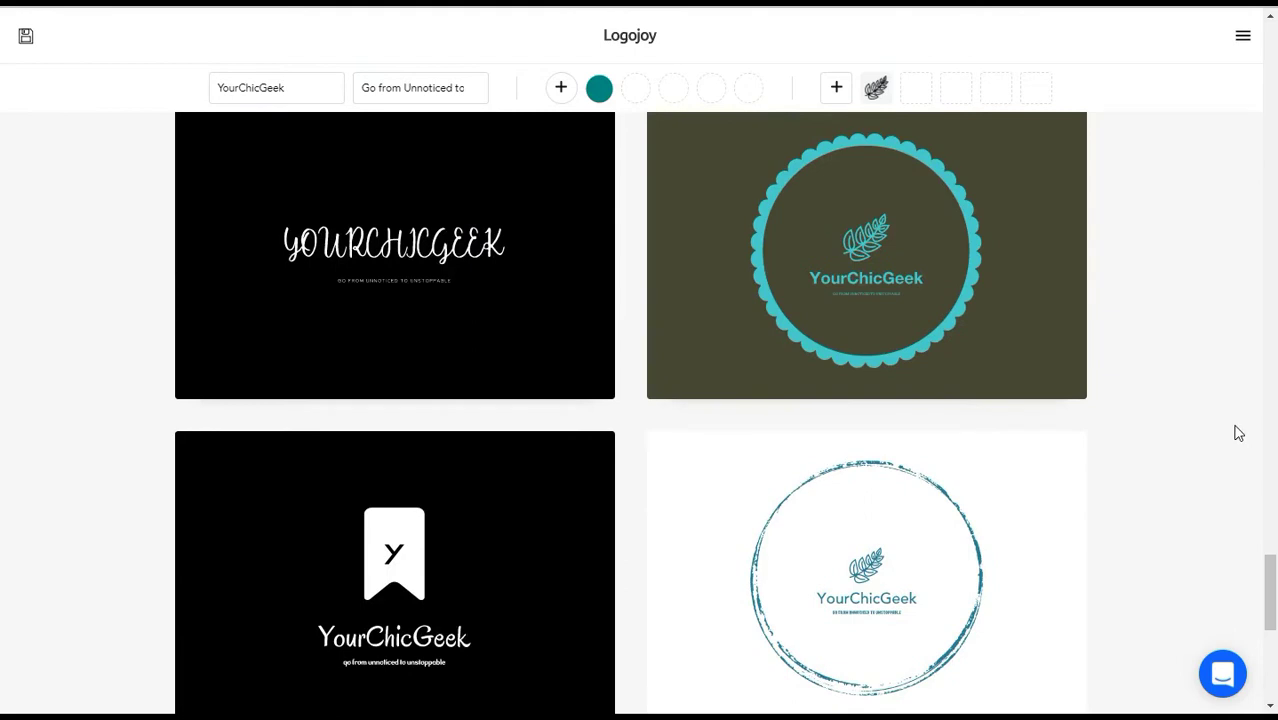
{"action": "scroll", "coordinate": [1239, 432], "scroll_direction": "down", "scroll_amount": 6}
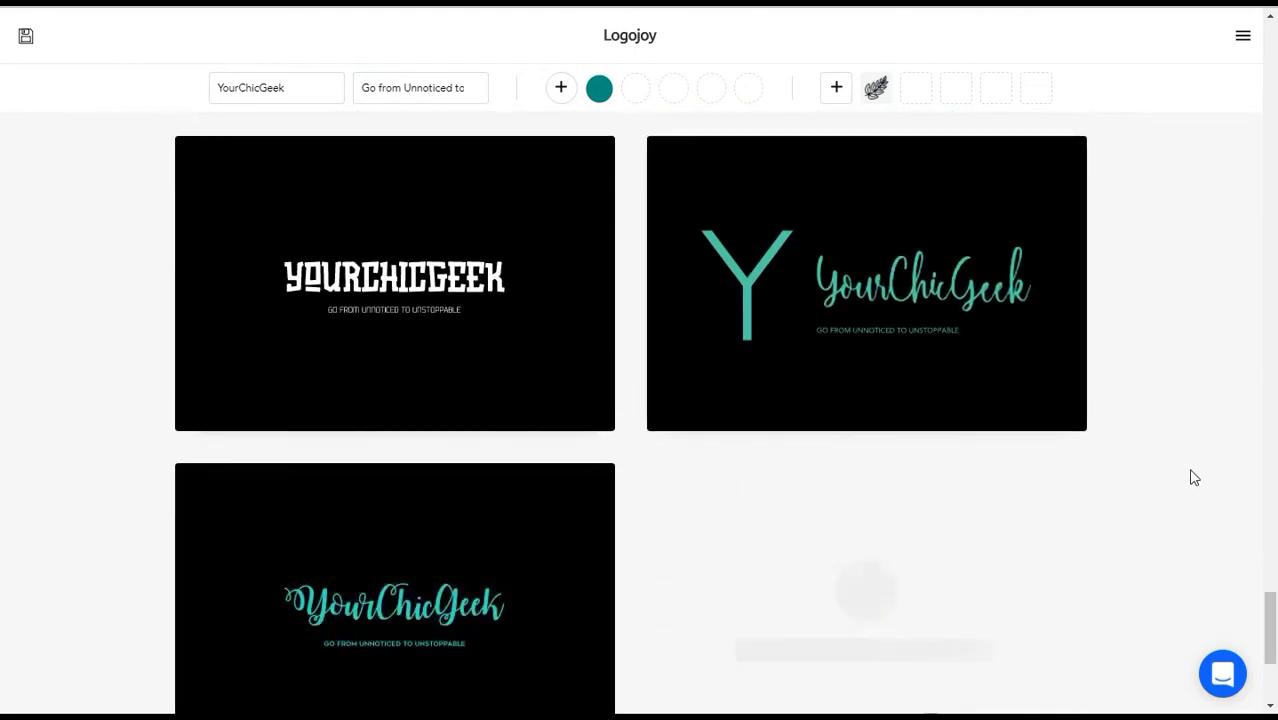
{"action": "scroll", "coordinate": [1193, 473], "scroll_direction": "down", "scroll_amount": 2}
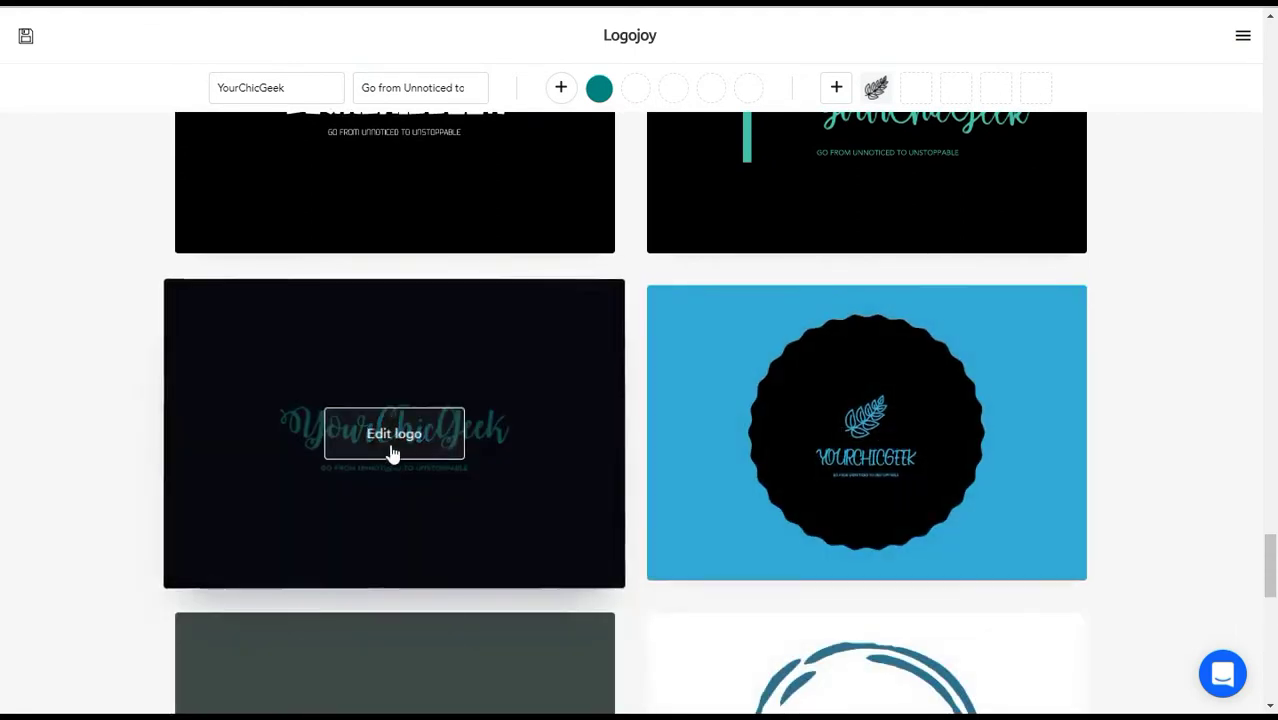
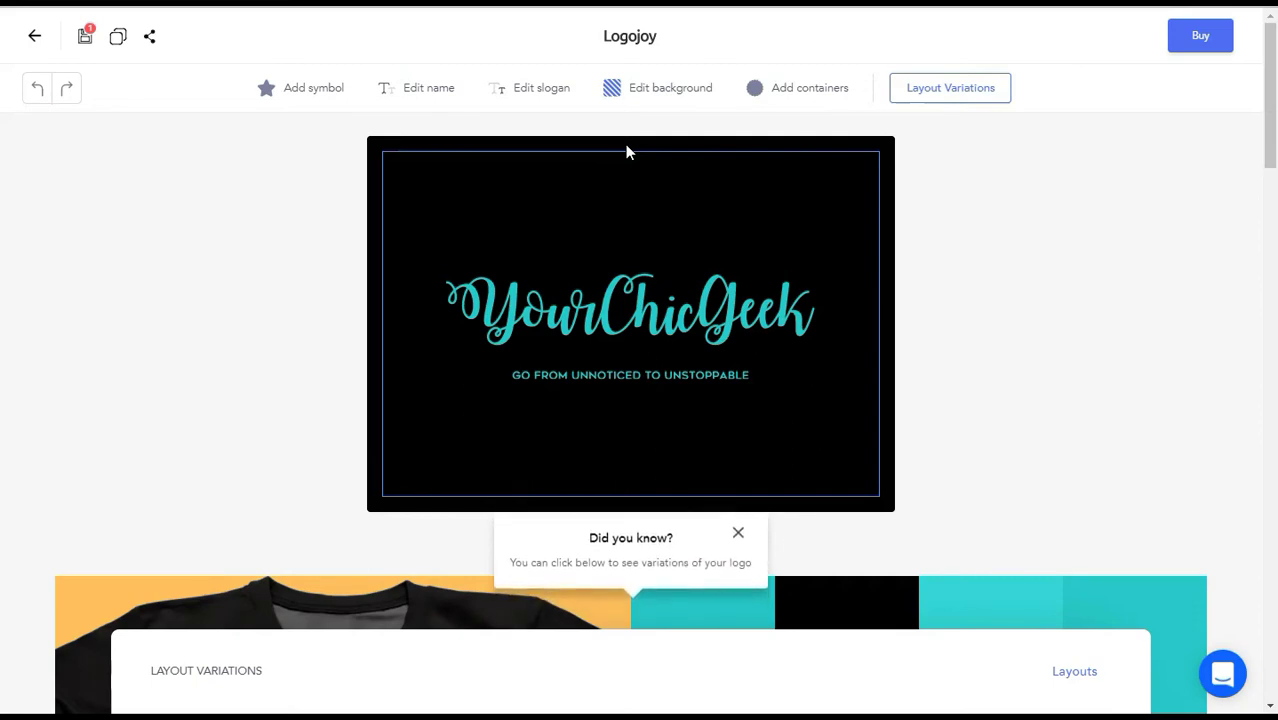
Set the logo's background color to #50a192.
{"action": "left_click", "coordinate": [590, 146]}
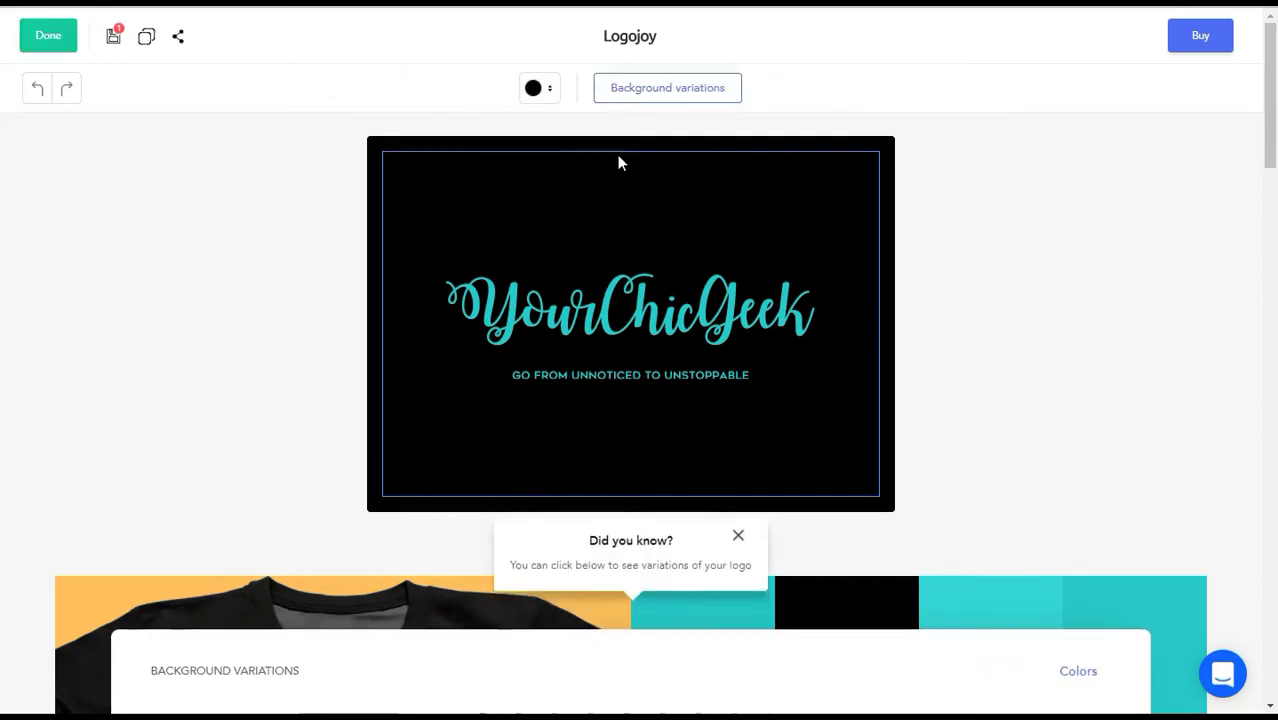
{"action": "left_click", "coordinate": [536, 90]}
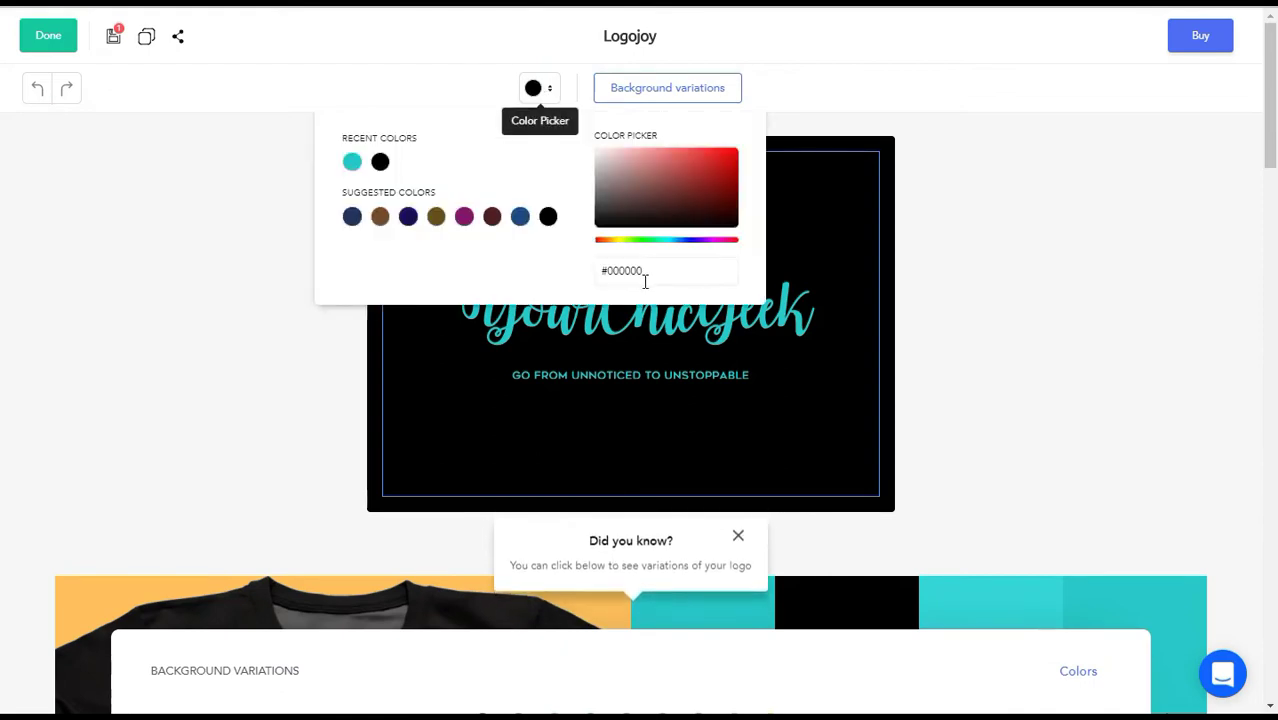
{"action": "left_click_drag", "start_coordinate": [645, 282], "coordinate": [601, 268]}
{"action": "type", "text": "#"}
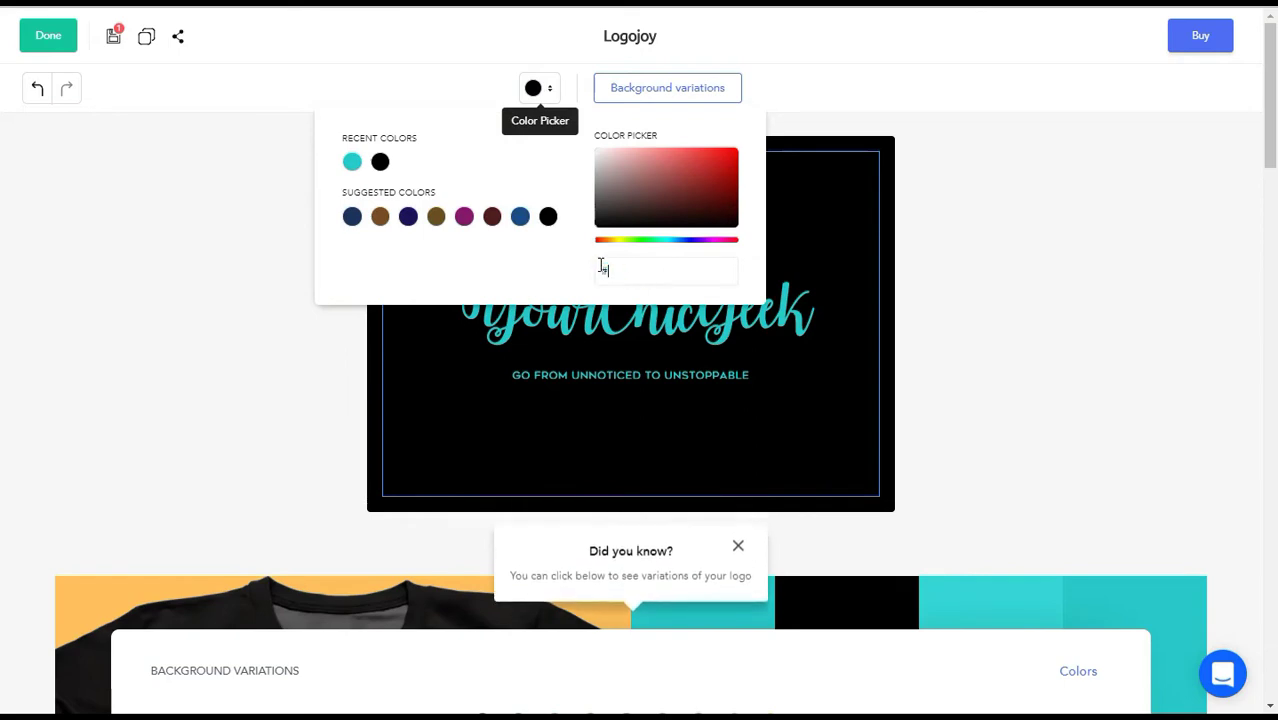
{"action": "type", "text": "50a192"}
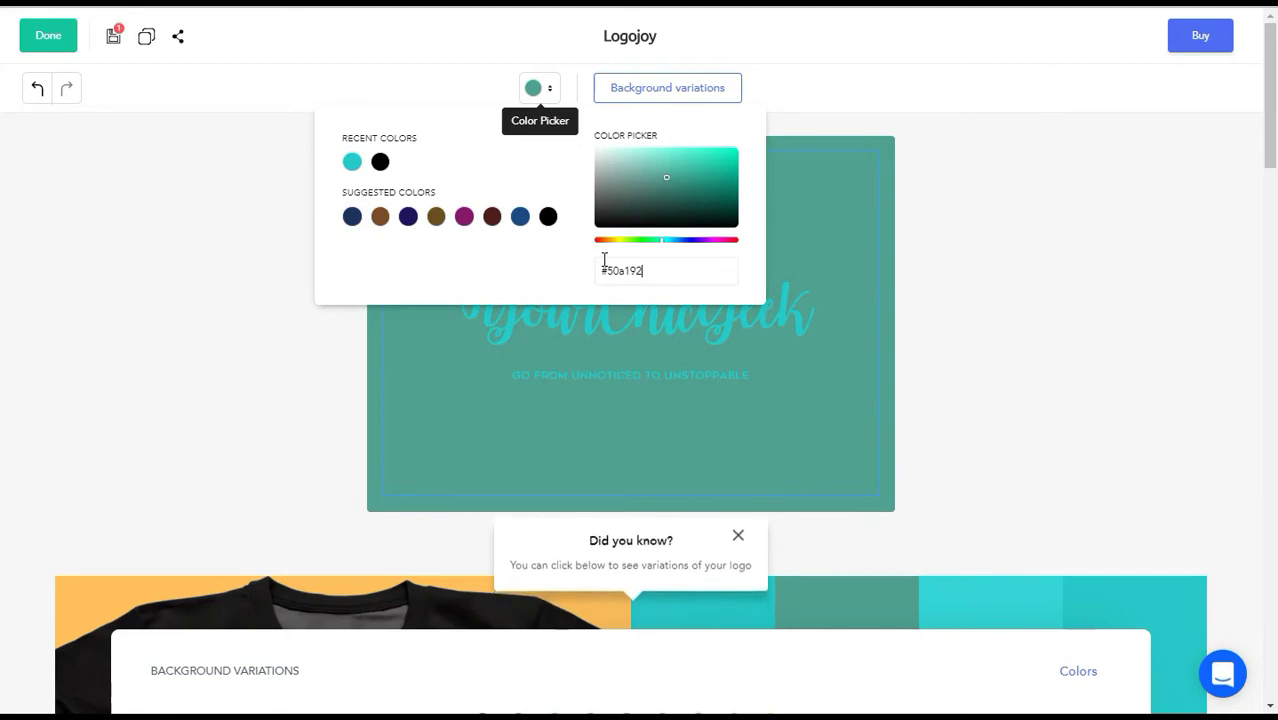
{"action": "left_click", "coordinate": [1047, 277]}
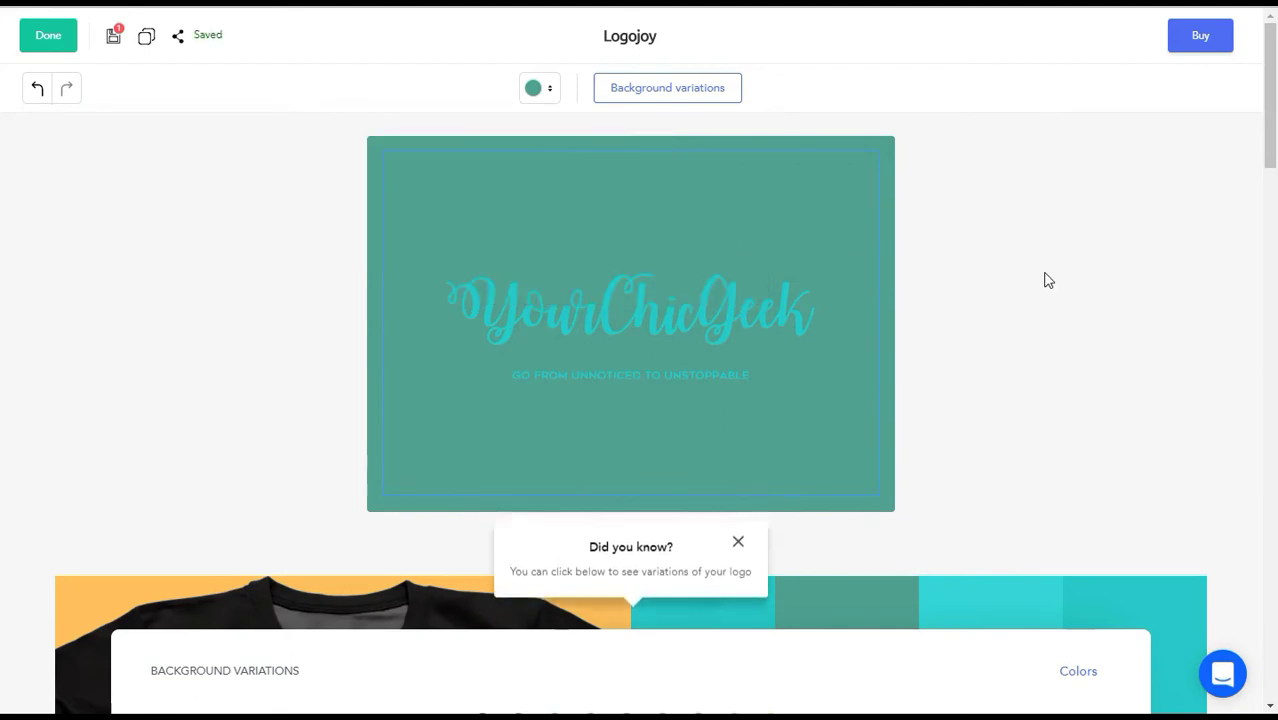
Change the color of the YourChicGeek name text to white, #ffffff.
{"action": "left_click", "coordinate": [727, 311]}
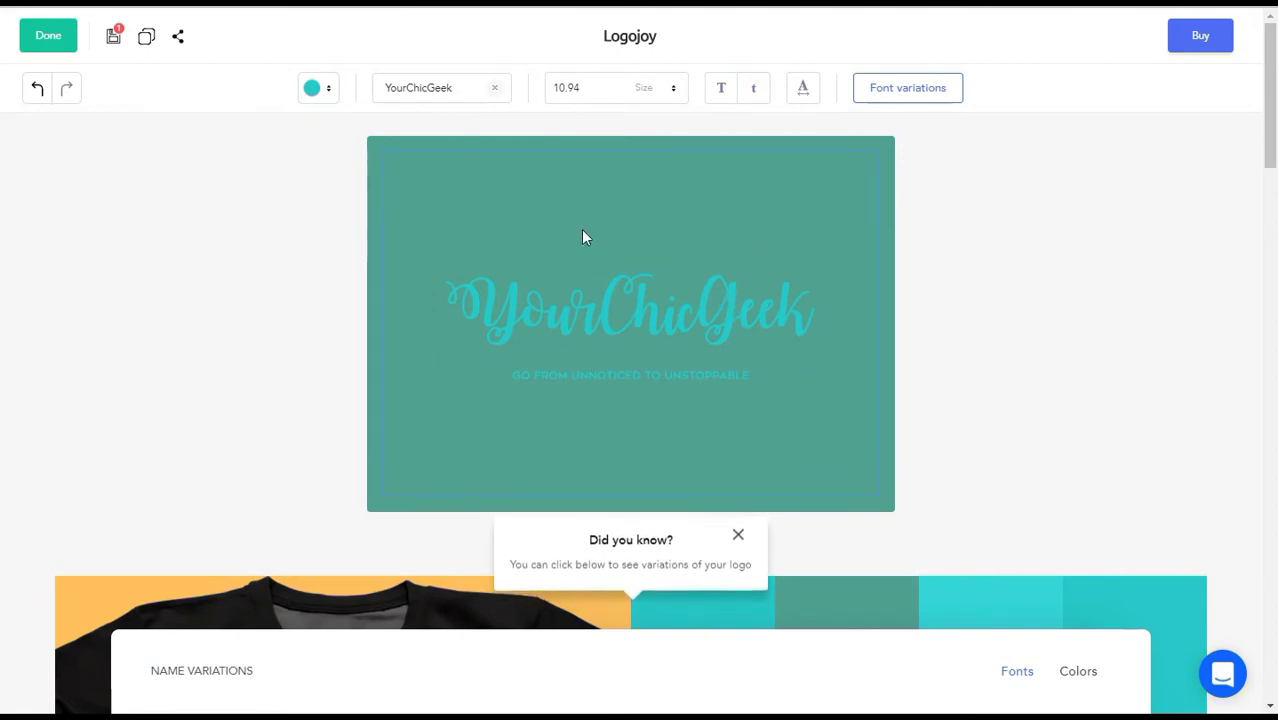
{"action": "left_click", "coordinate": [327, 92]}
{"action": "left_click_drag", "start_coordinate": [357, 271], "coordinate": [316, 270]}
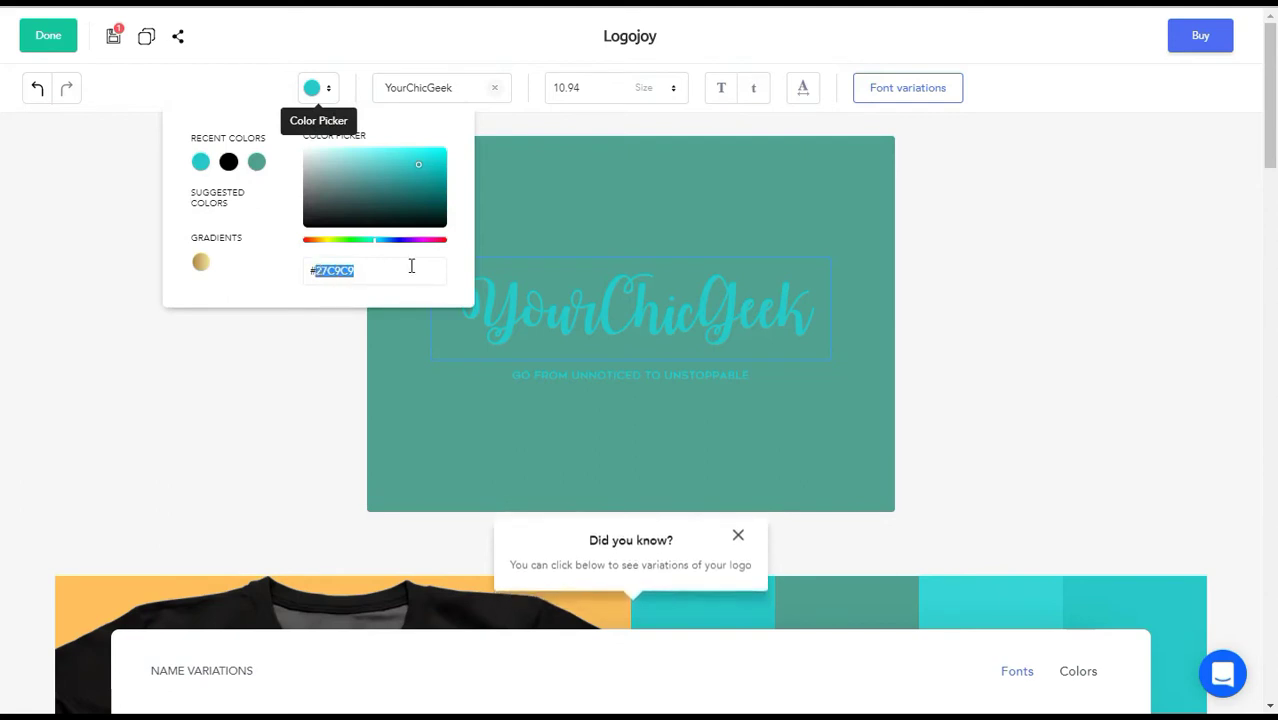
{"action": "type", "text": "#"}
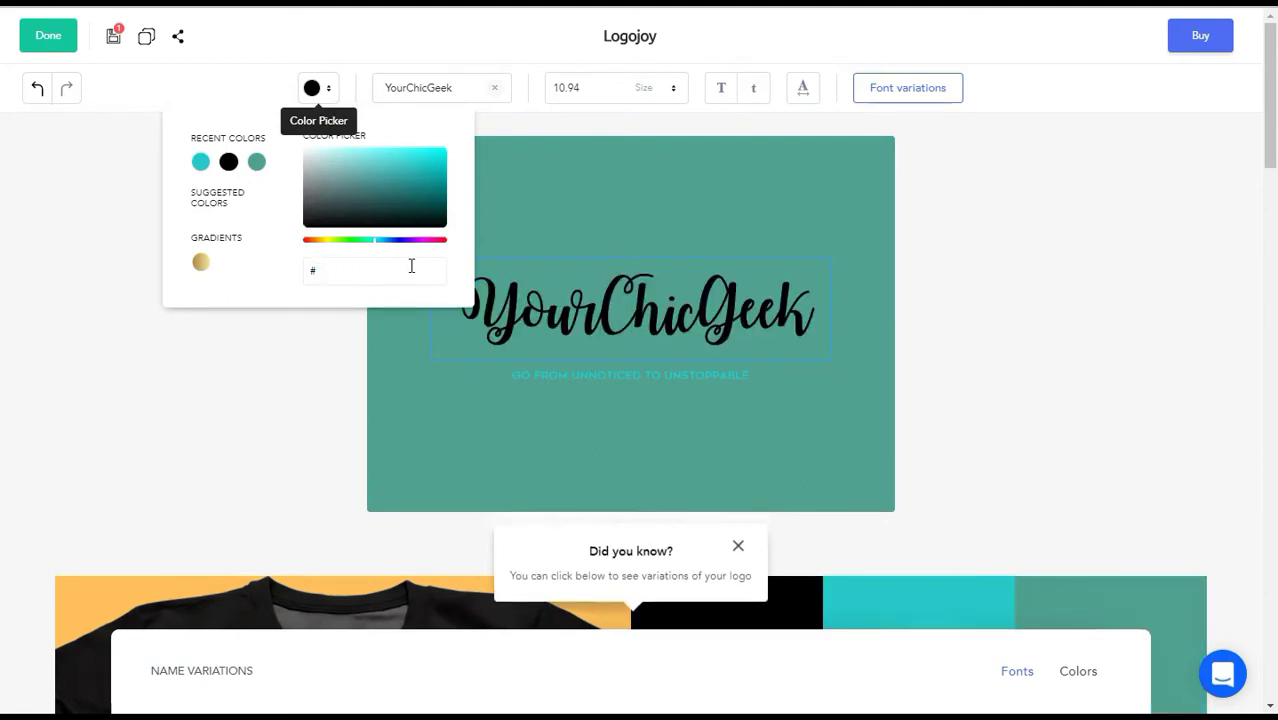
{"action": "type", "text": "ffff"}
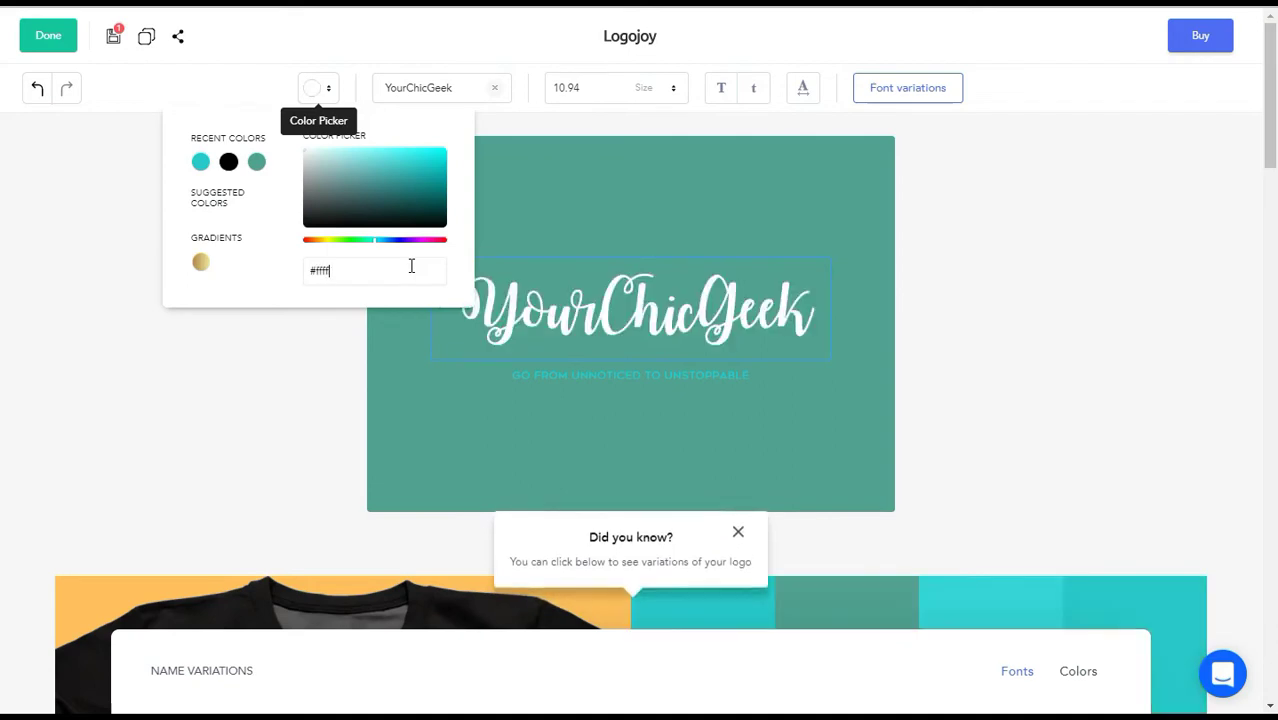
{"action": "type", "text": "ff"}
{"action": "left_click", "coordinate": [1124, 352]}
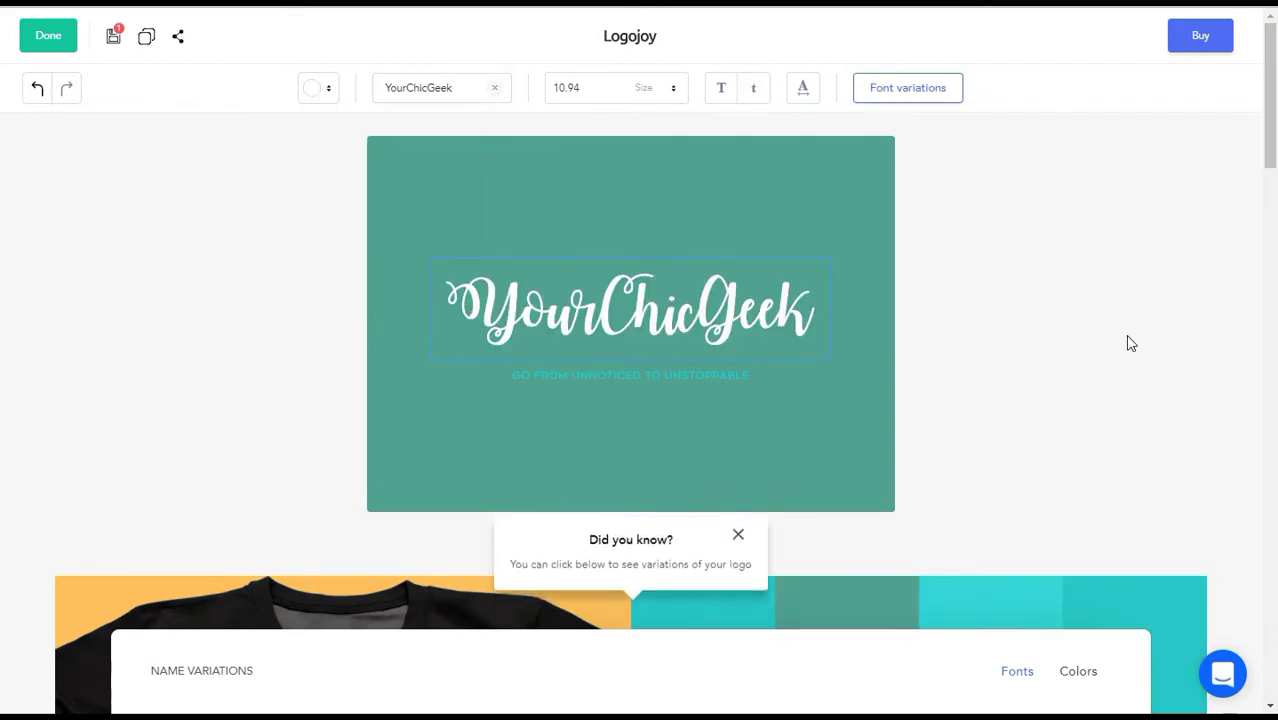
Apply the gold gradient to the slogan text beneath the logo name.
{"action": "left_click", "coordinate": [681, 385]}
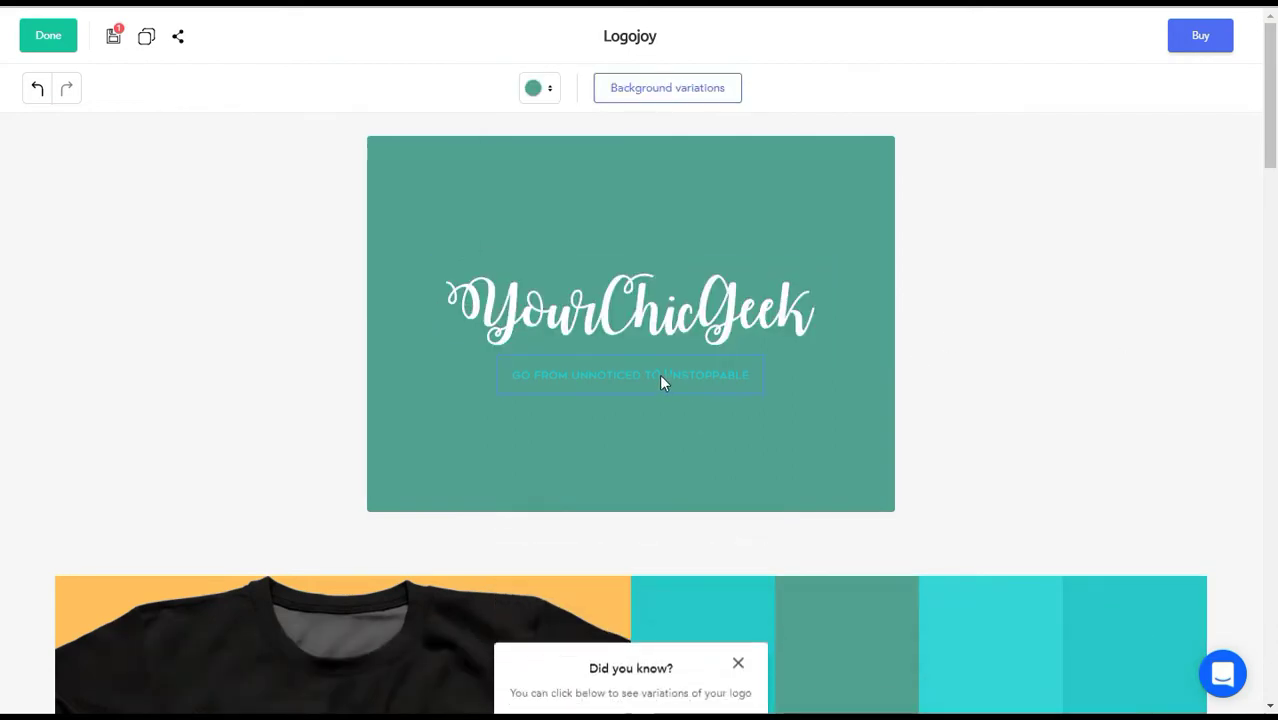
{"action": "left_click", "coordinate": [659, 374]}
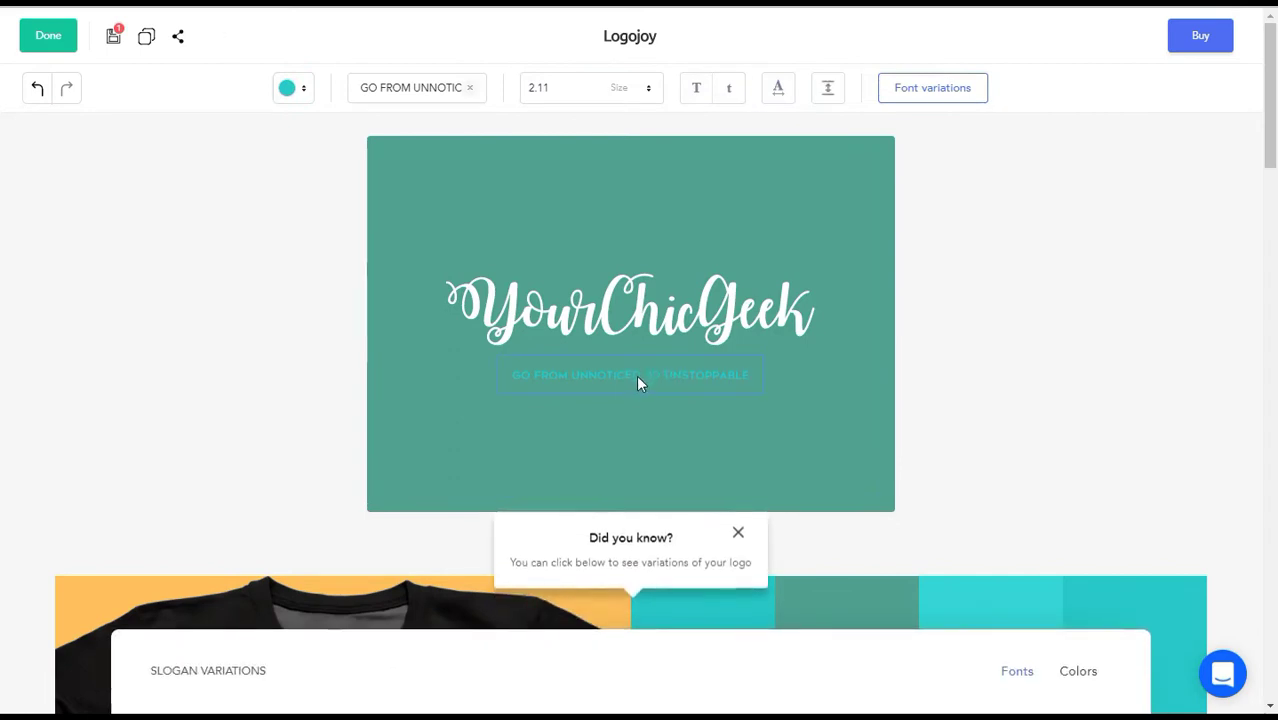
{"action": "left_click", "coordinate": [304, 91]}
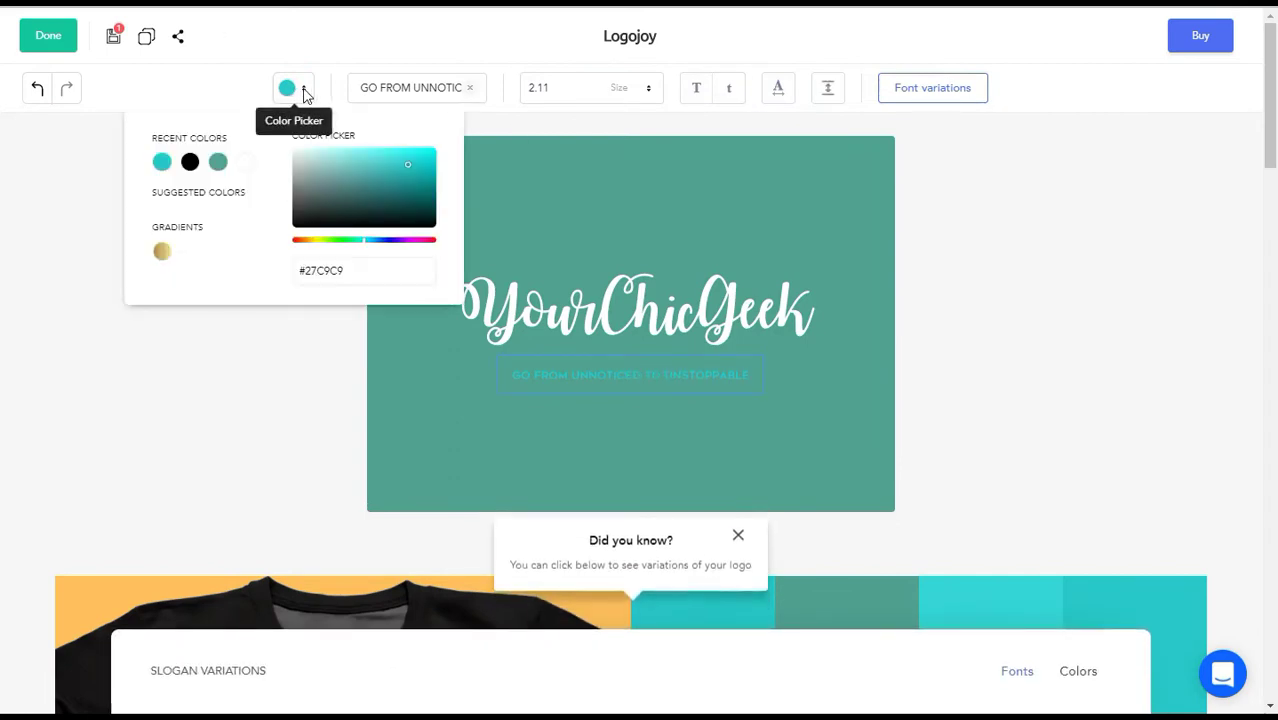
{"action": "left_click", "coordinate": [163, 253]}
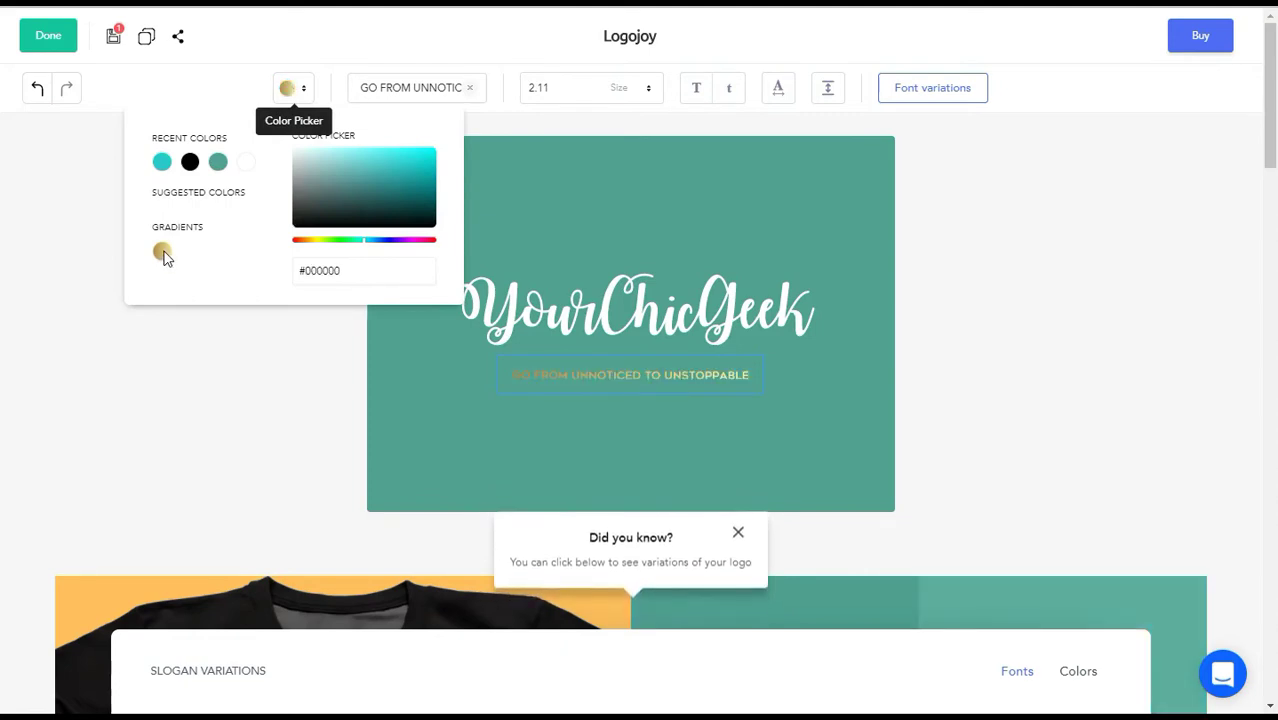
{"action": "left_click", "coordinate": [1102, 288]}
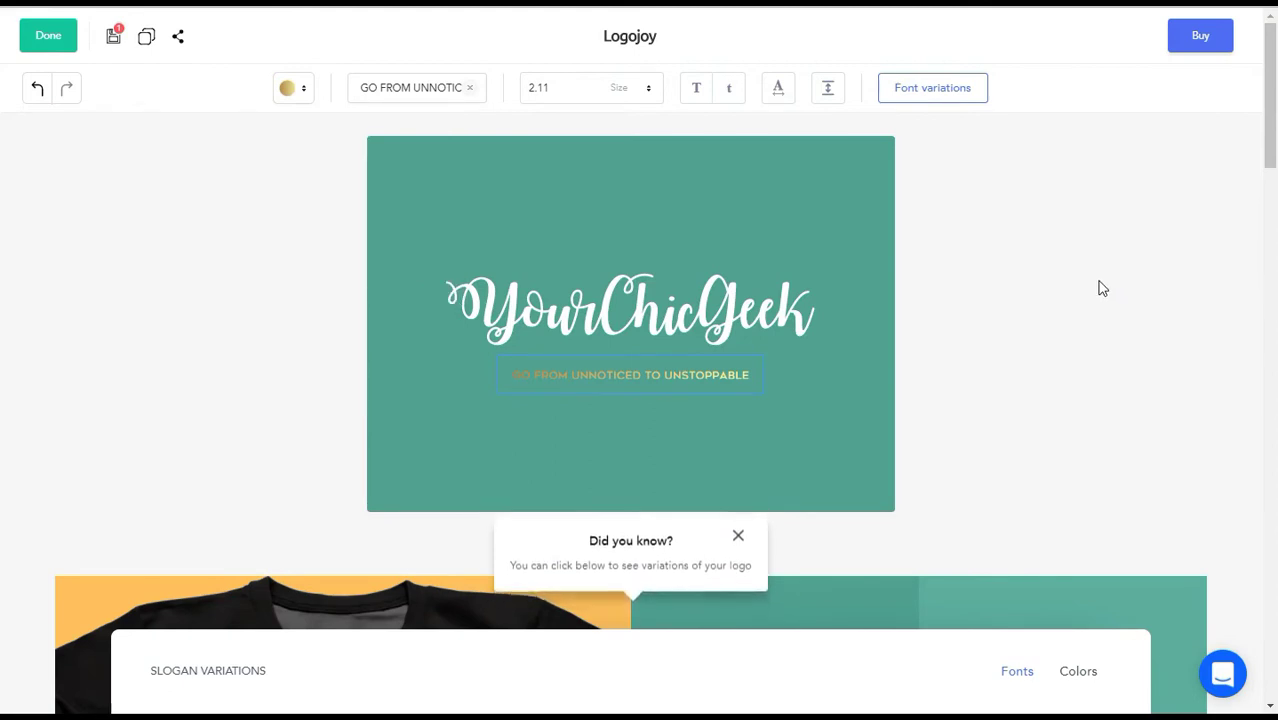
Set the size of the YourChicGeek name text to 12.
{"action": "left_click", "coordinate": [668, 300]}
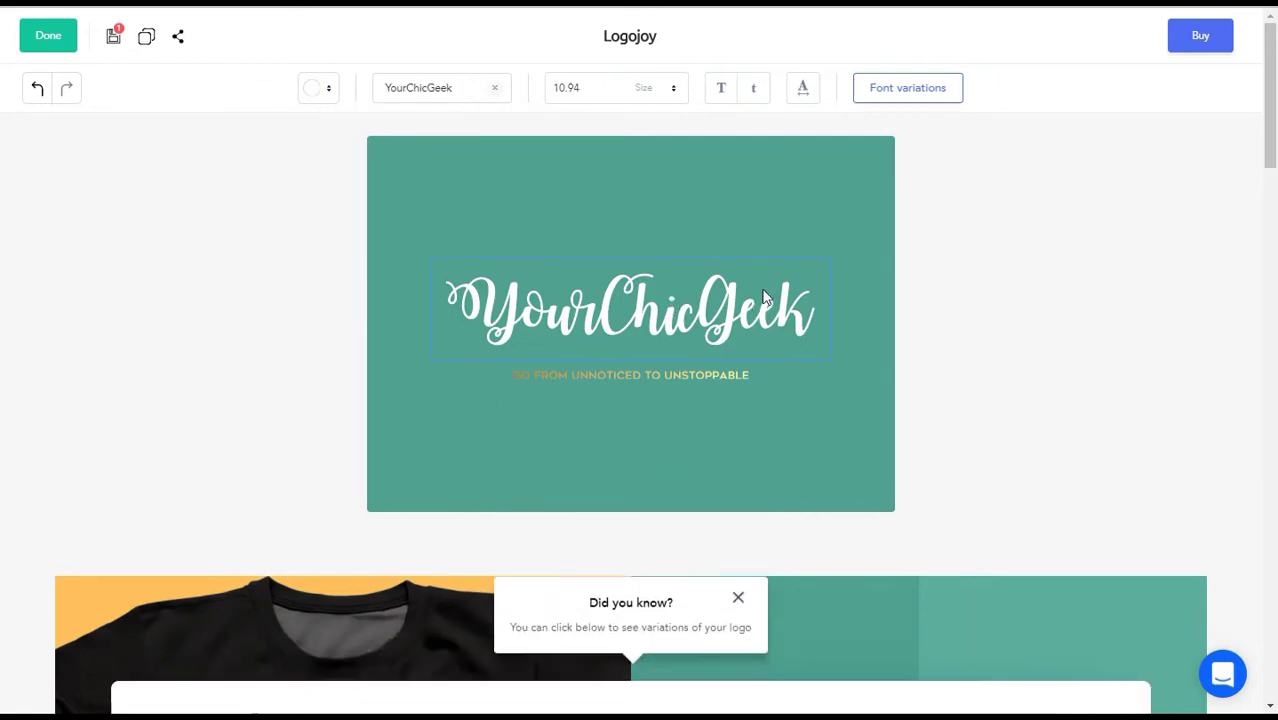
{"action": "left_click", "coordinate": [673, 90]}
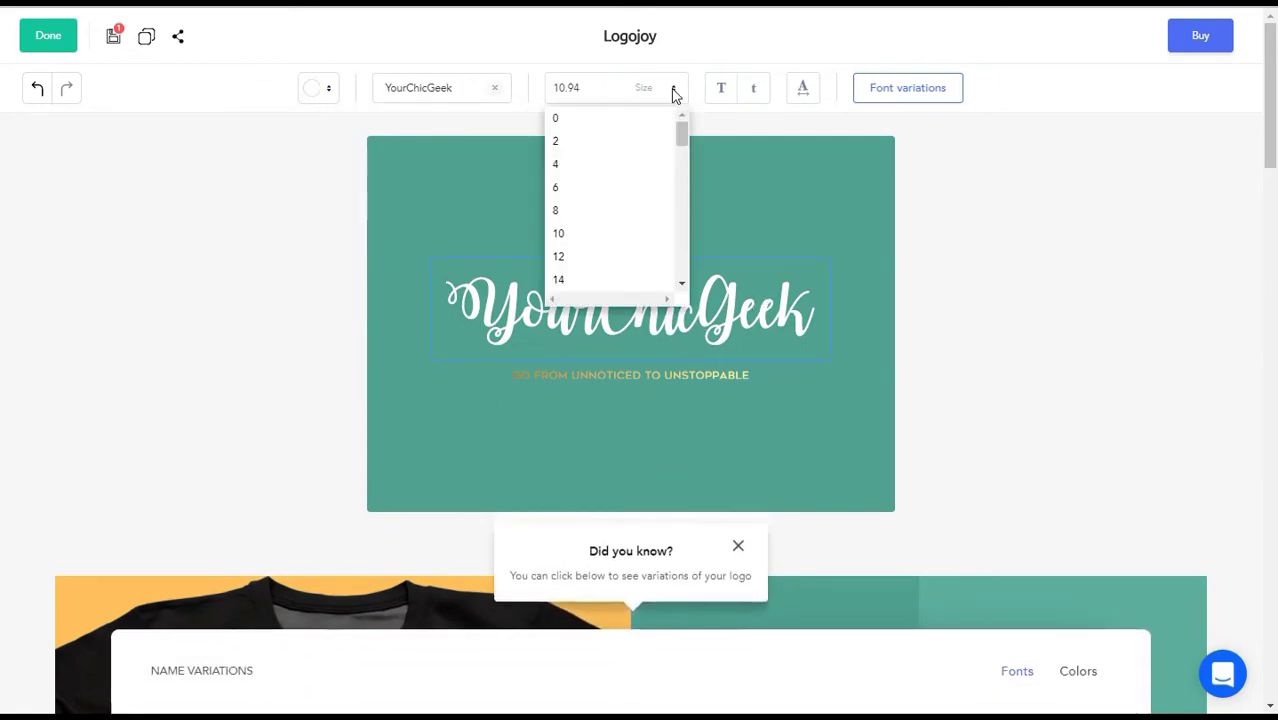
{"action": "left_click", "coordinate": [572, 258]}
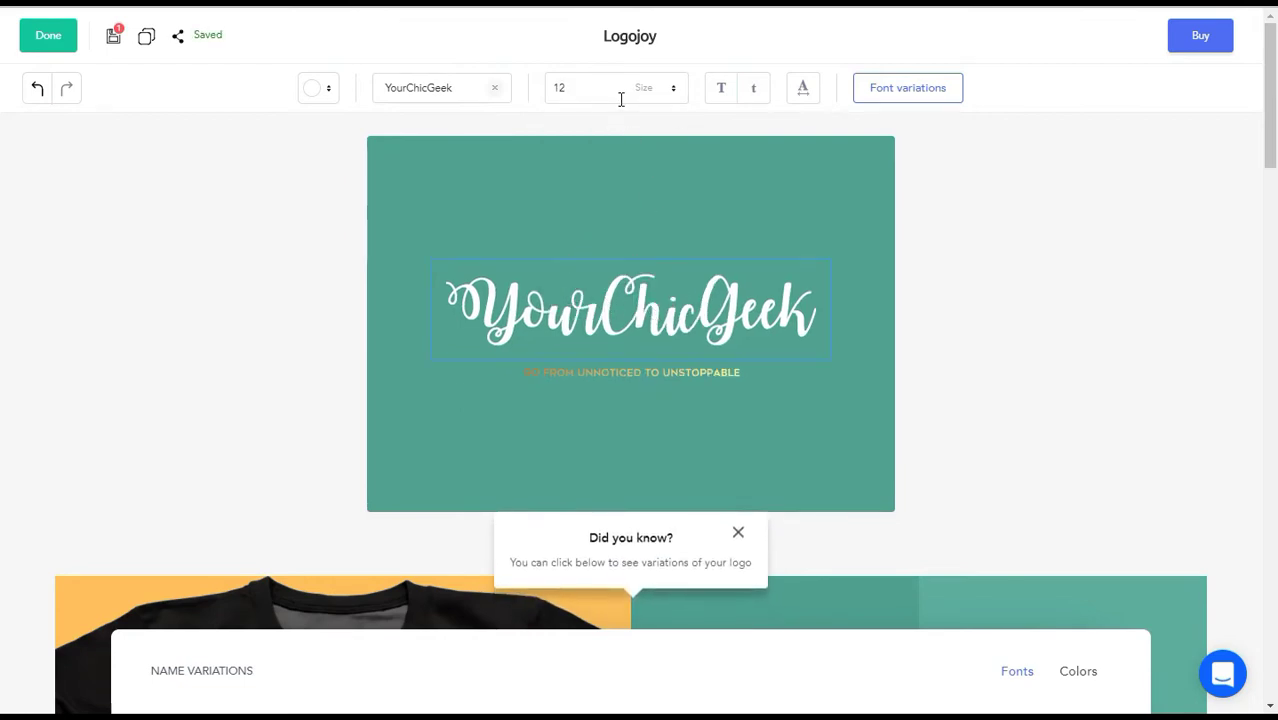
Open the font variations for the logo name and look through the Sans Serif designs.
{"action": "left_click", "coordinate": [927, 101]}
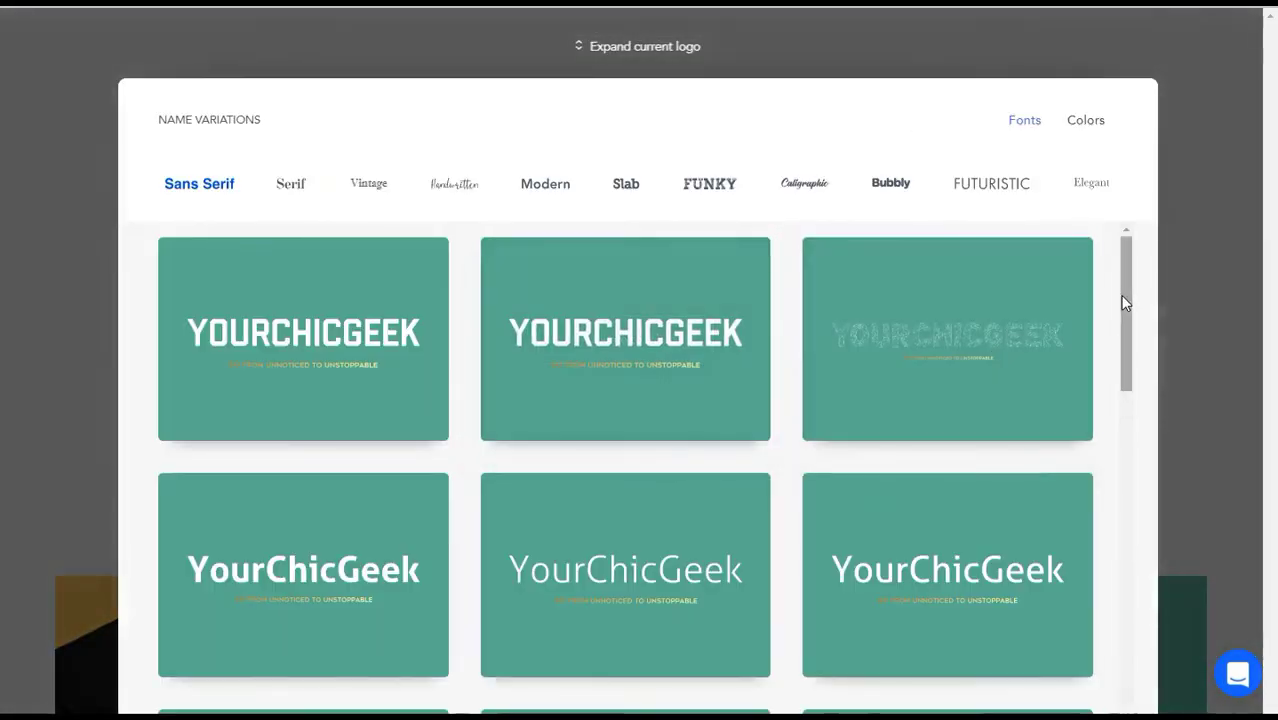
{"action": "left_click_drag", "start_coordinate": [1123, 302], "coordinate": [1121, 463]}
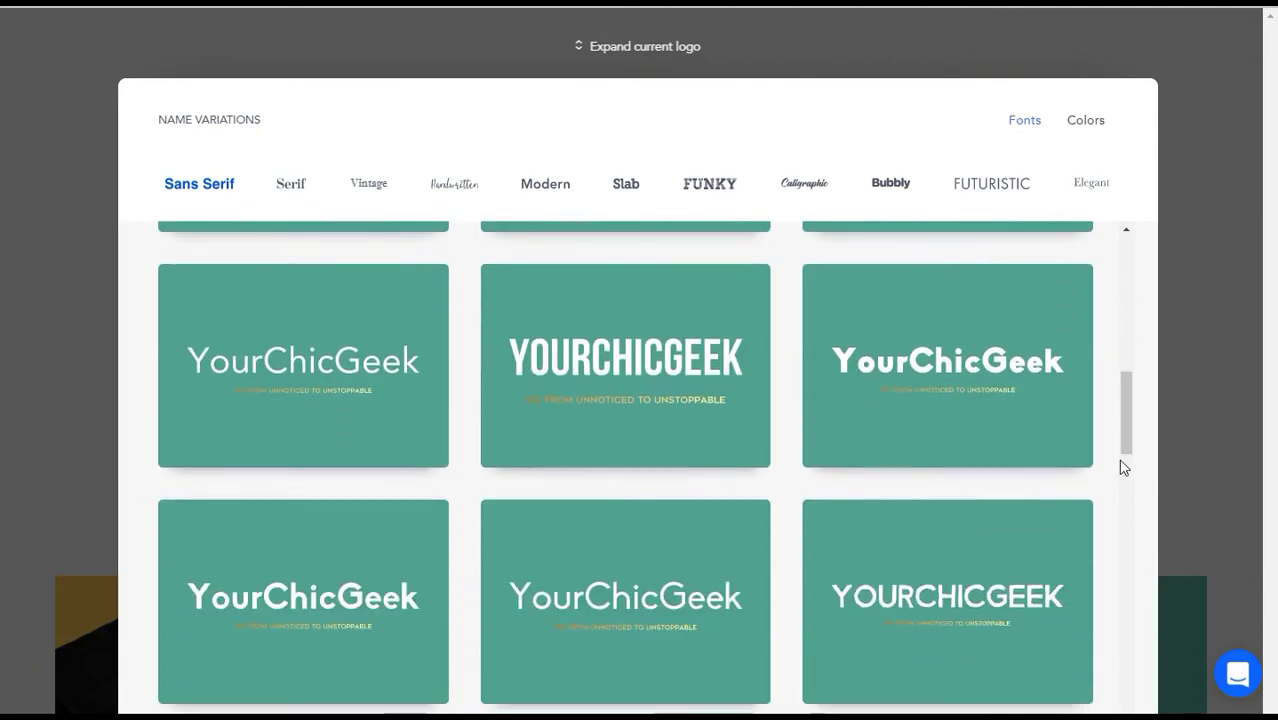
{"action": "mouse_move", "coordinate": [970, 357]}
{"action": "scroll", "coordinate": [969, 350], "scroll_direction": "down", "scroll_amount": 1}
{"action": "scroll", "coordinate": [968, 345], "scroll_direction": "down", "scroll_amount": 3}
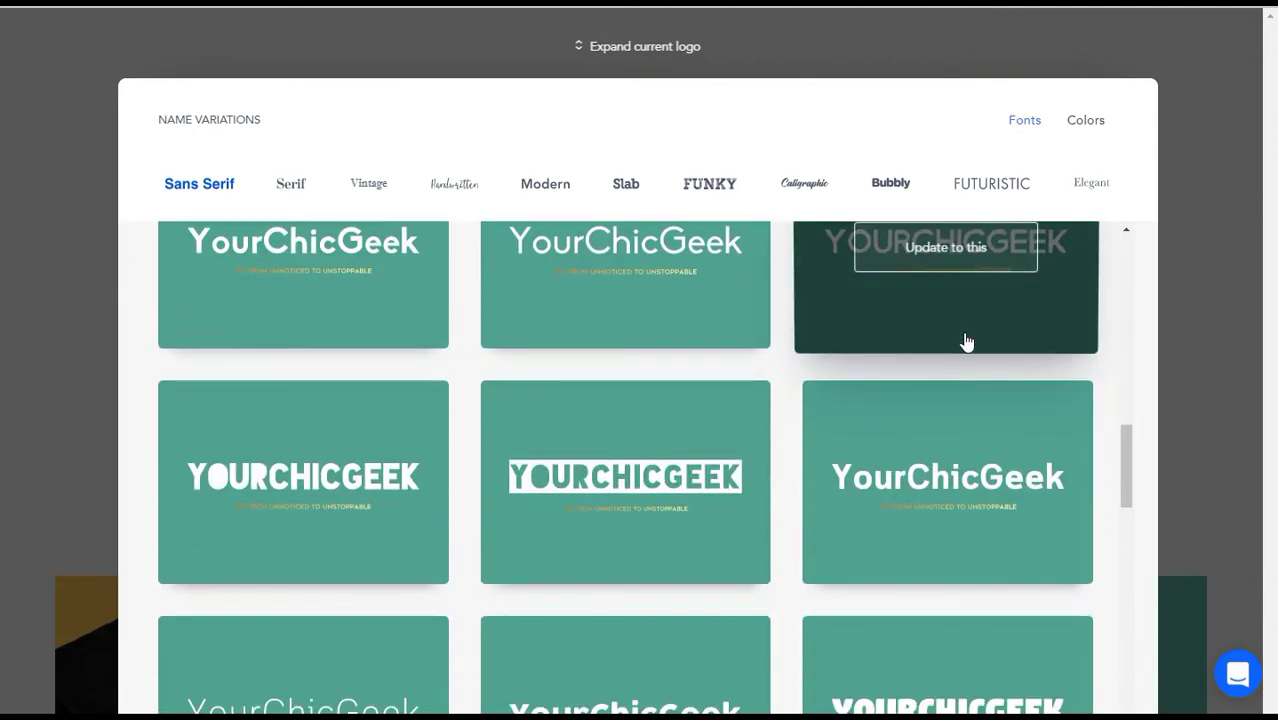
{"action": "scroll", "coordinate": [966, 341], "scroll_direction": "down", "scroll_amount": 4}
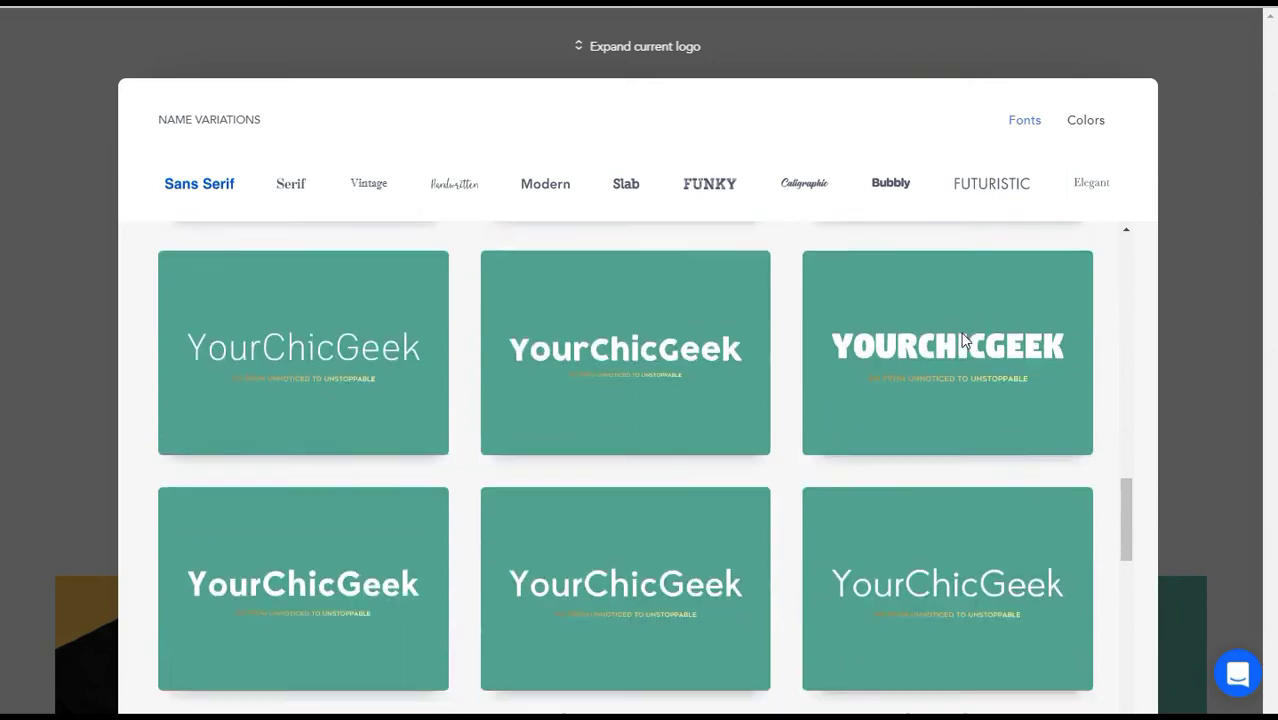
{"action": "scroll", "coordinate": [963, 341], "scroll_direction": "down", "scroll_amount": 7}
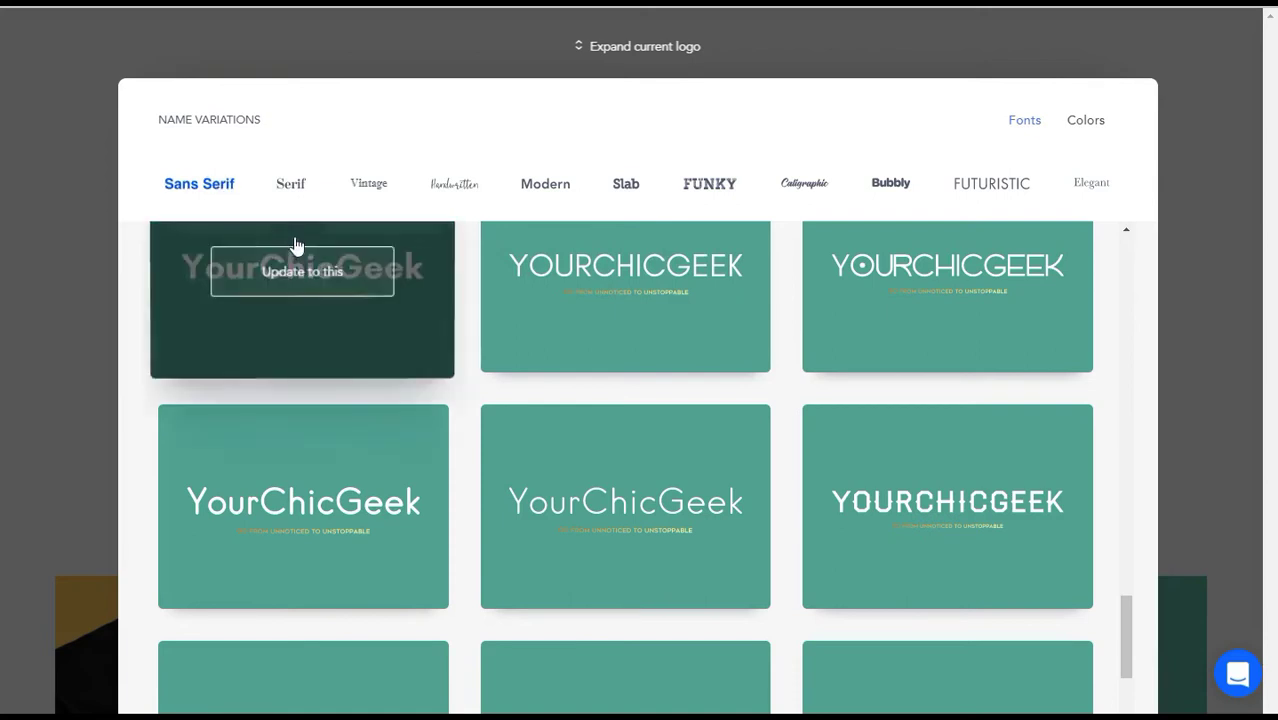
{"action": "scroll", "coordinate": [279, 231], "scroll_direction": "up", "scroll_amount": 3}
{"action": "left_click", "coordinate": [212, 188]}
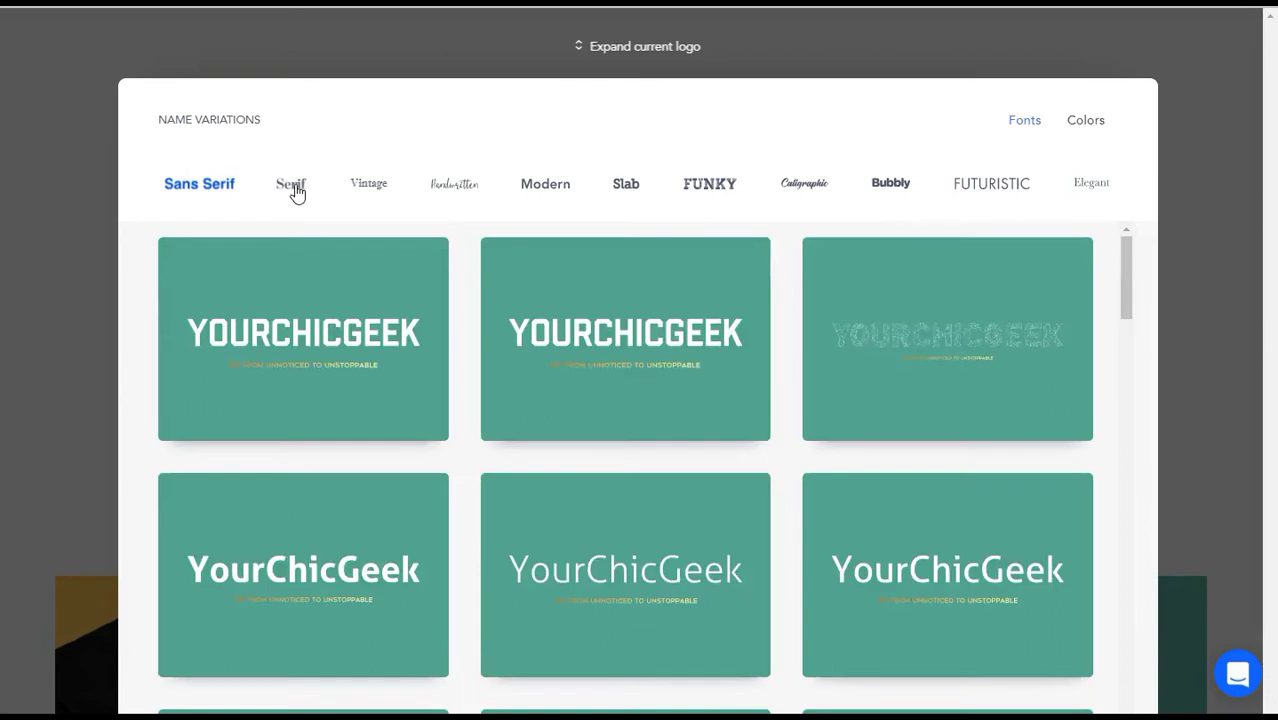
Look through the Serif and Vintage font variations for the logo name.
{"action": "left_click", "coordinate": [295, 190]}
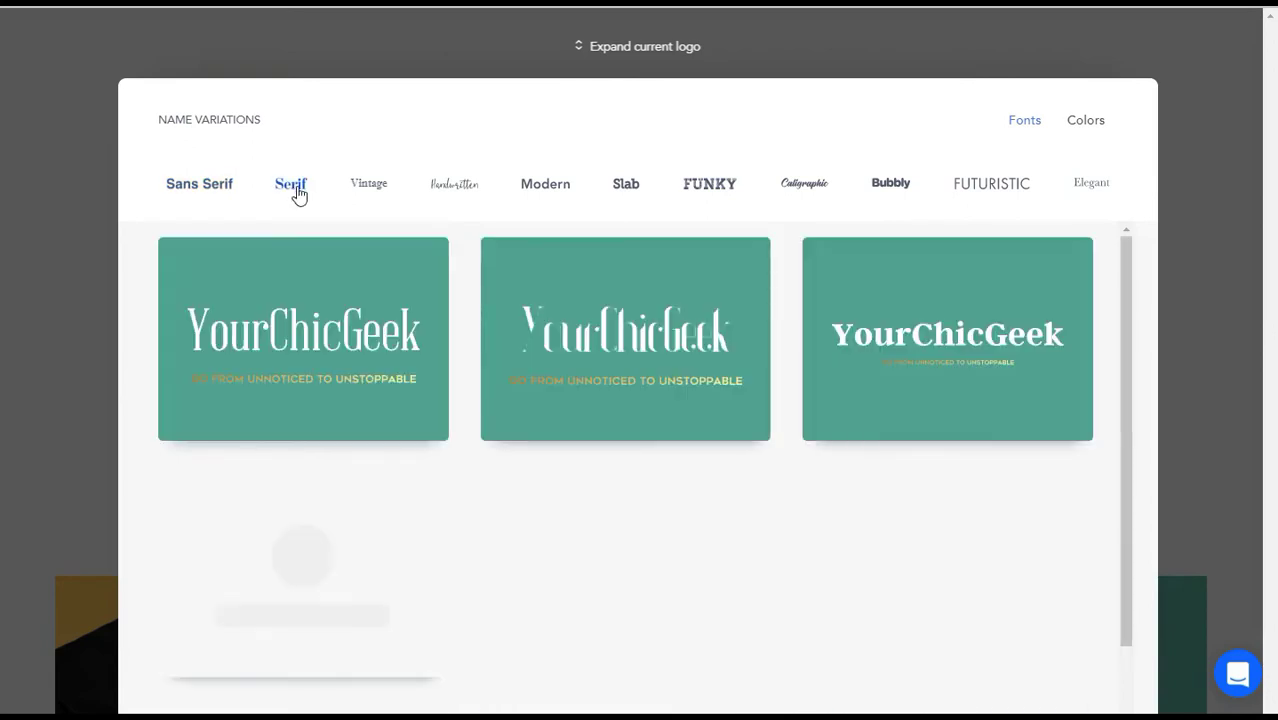
{"action": "mouse_move", "coordinate": [365, 457]}
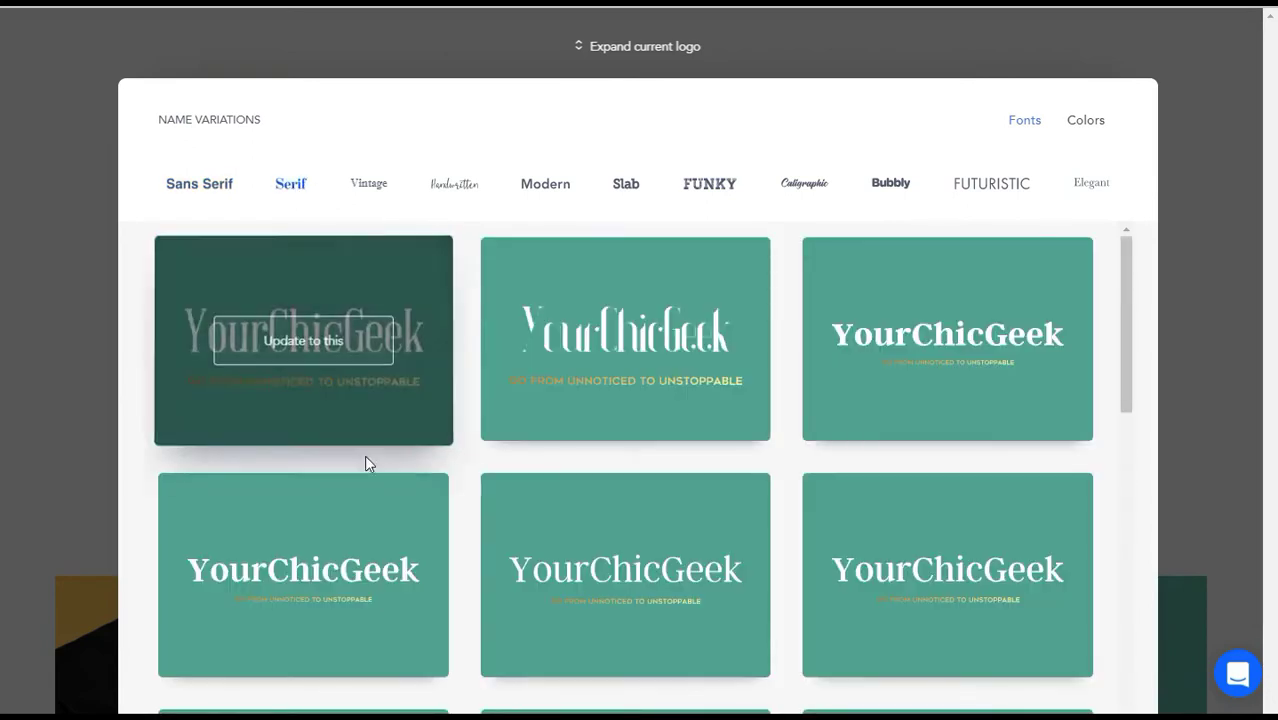
{"action": "left_click", "coordinate": [369, 192]}
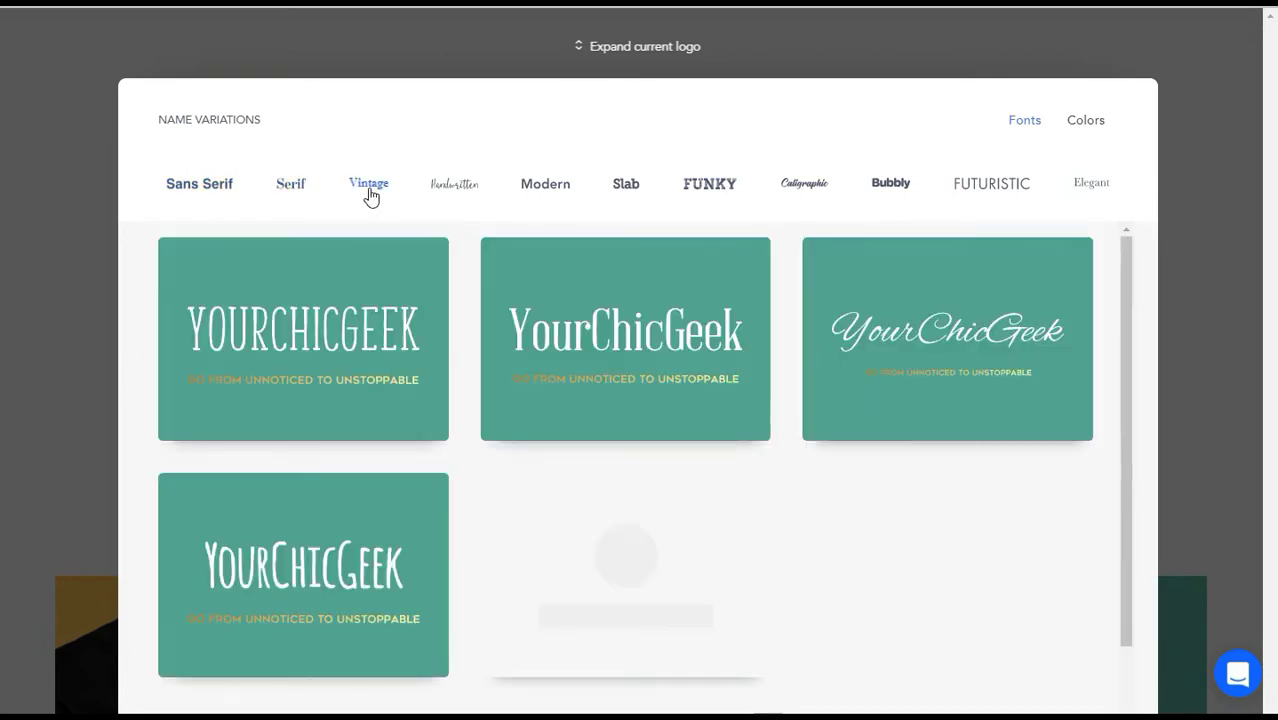
{"action": "mouse_move", "coordinate": [513, 331]}
{"action": "scroll", "coordinate": [513, 320], "scroll_direction": "down", "scroll_amount": 3}
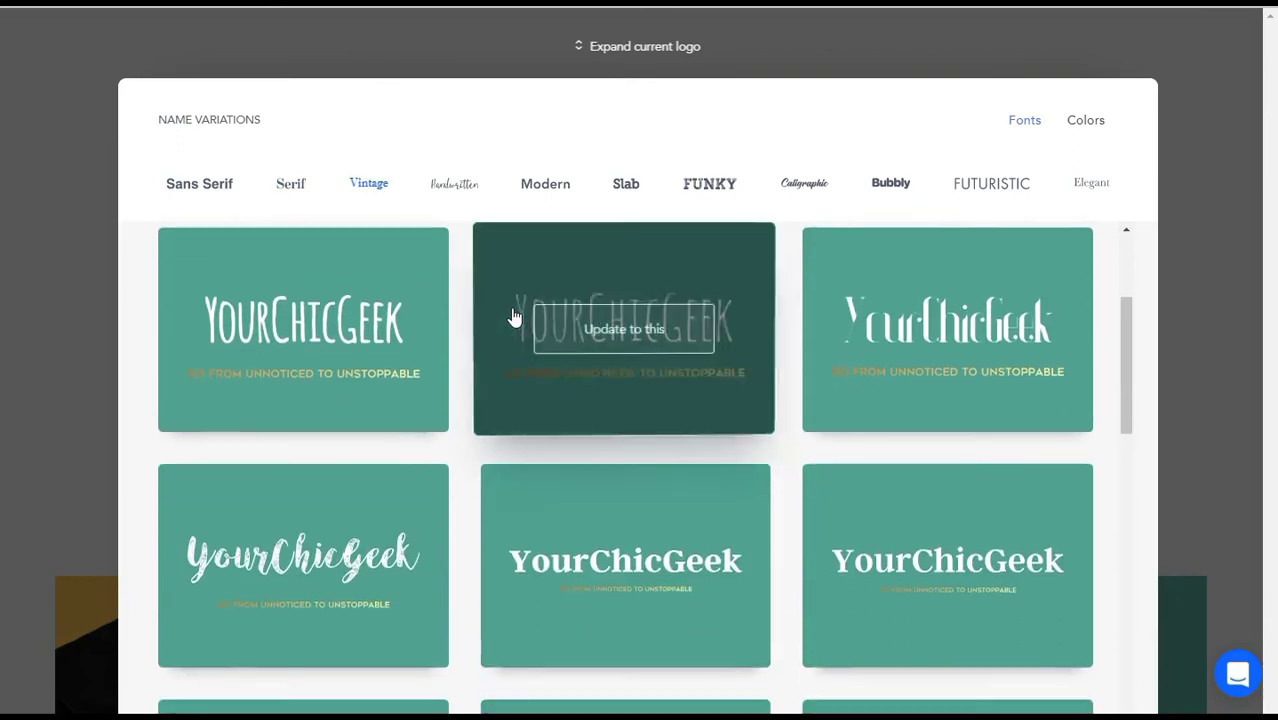
{"action": "scroll", "coordinate": [513, 317], "scroll_direction": "down", "scroll_amount": 2}
{"action": "mouse_move", "coordinate": [317, 443]}
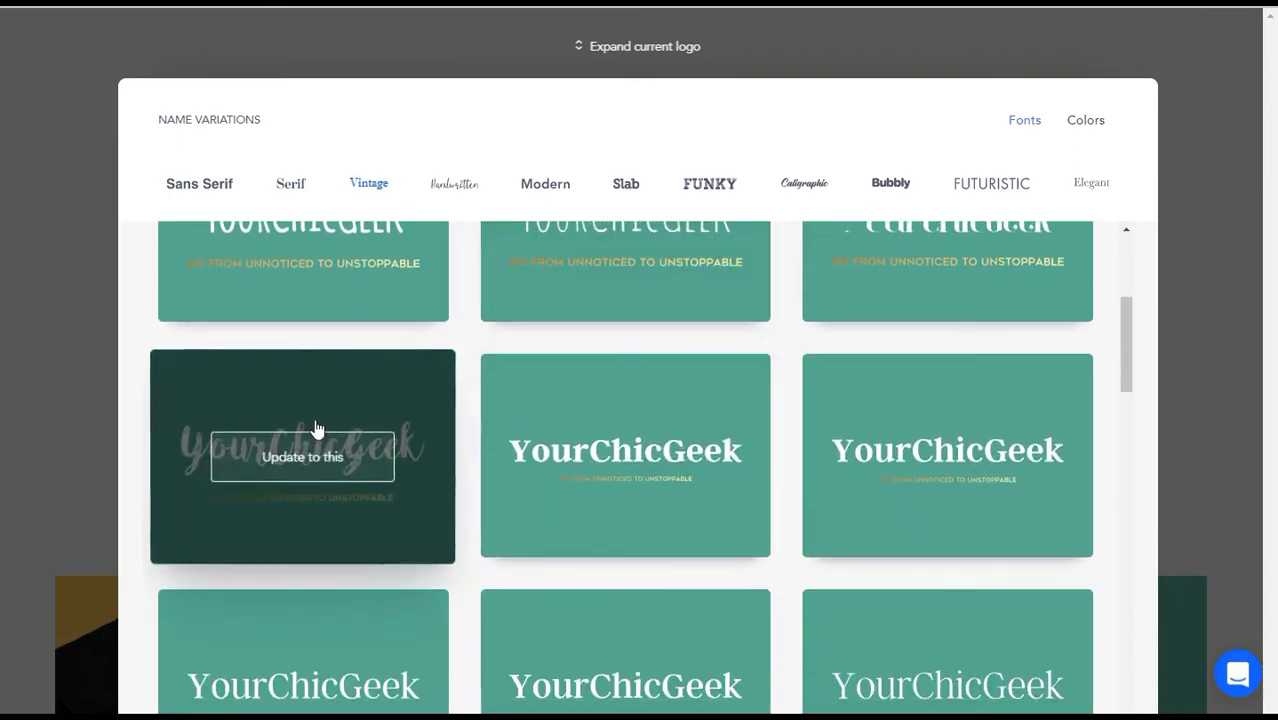
{"action": "scroll", "coordinate": [445, 400], "scroll_direction": "down", "scroll_amount": 4}
{"action": "scroll", "coordinate": [448, 401], "scroll_direction": "up", "scroll_amount": 6}
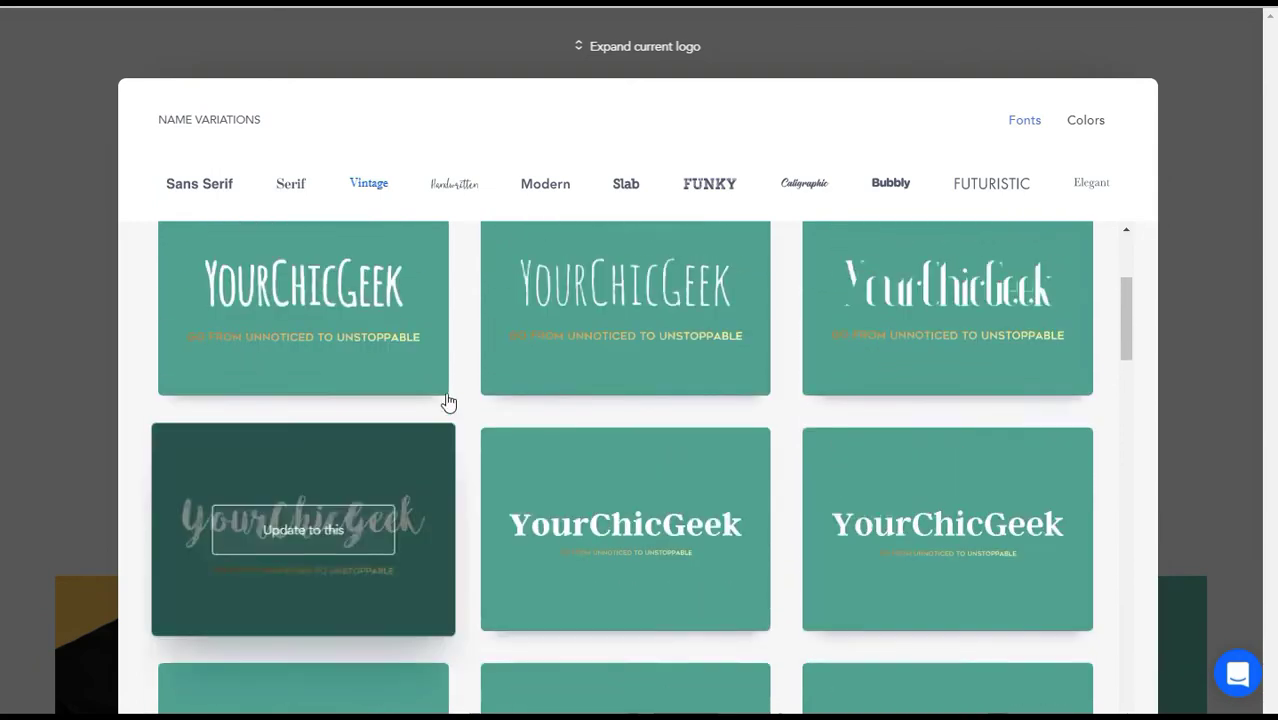
Browse the Handwritten font variations and update the logo name to the script design with a looping swash before the Y.
{"action": "left_click", "coordinate": [443, 188]}
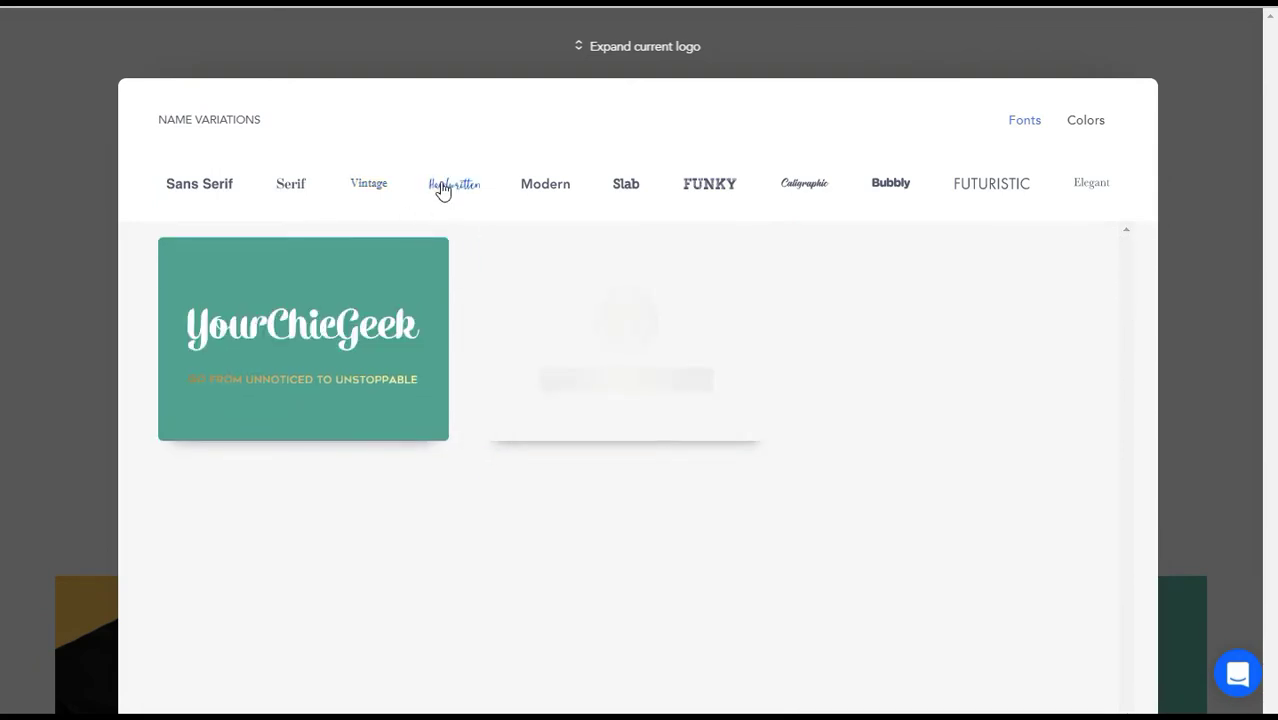
{"action": "mouse_move", "coordinate": [442, 330]}
{"action": "scroll", "coordinate": [443, 330], "scroll_direction": "down", "scroll_amount": 2}
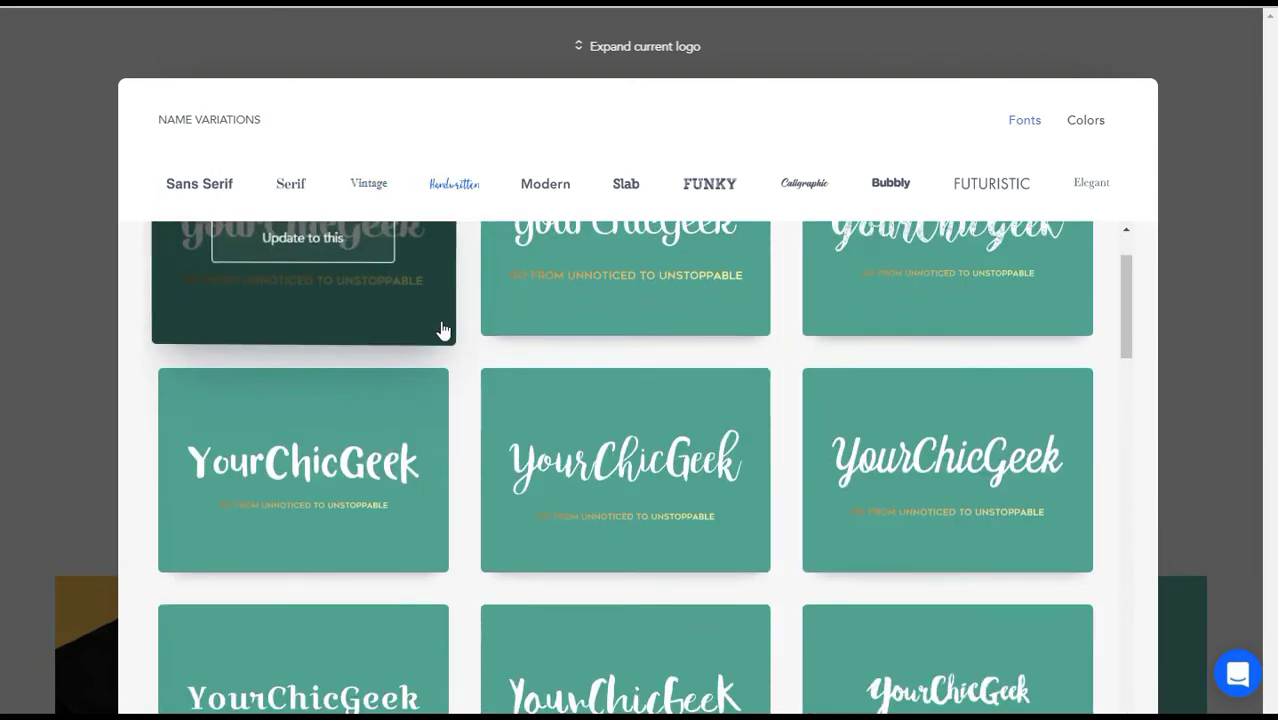
{"action": "scroll", "coordinate": [443, 330], "scroll_direction": "down", "scroll_amount": 2}
{"action": "scroll", "coordinate": [443, 330], "scroll_direction": "down", "scroll_amount": 3}
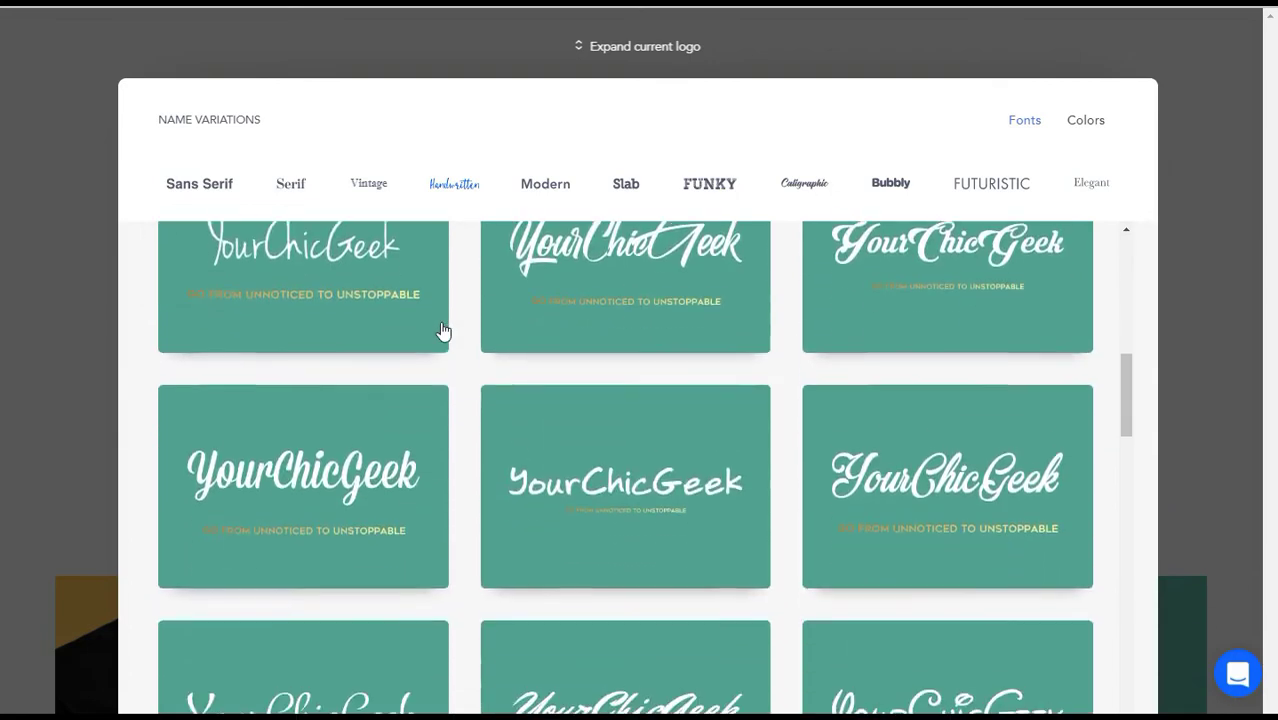
{"action": "scroll", "coordinate": [443, 330], "scroll_direction": "up", "scroll_amount": 2}
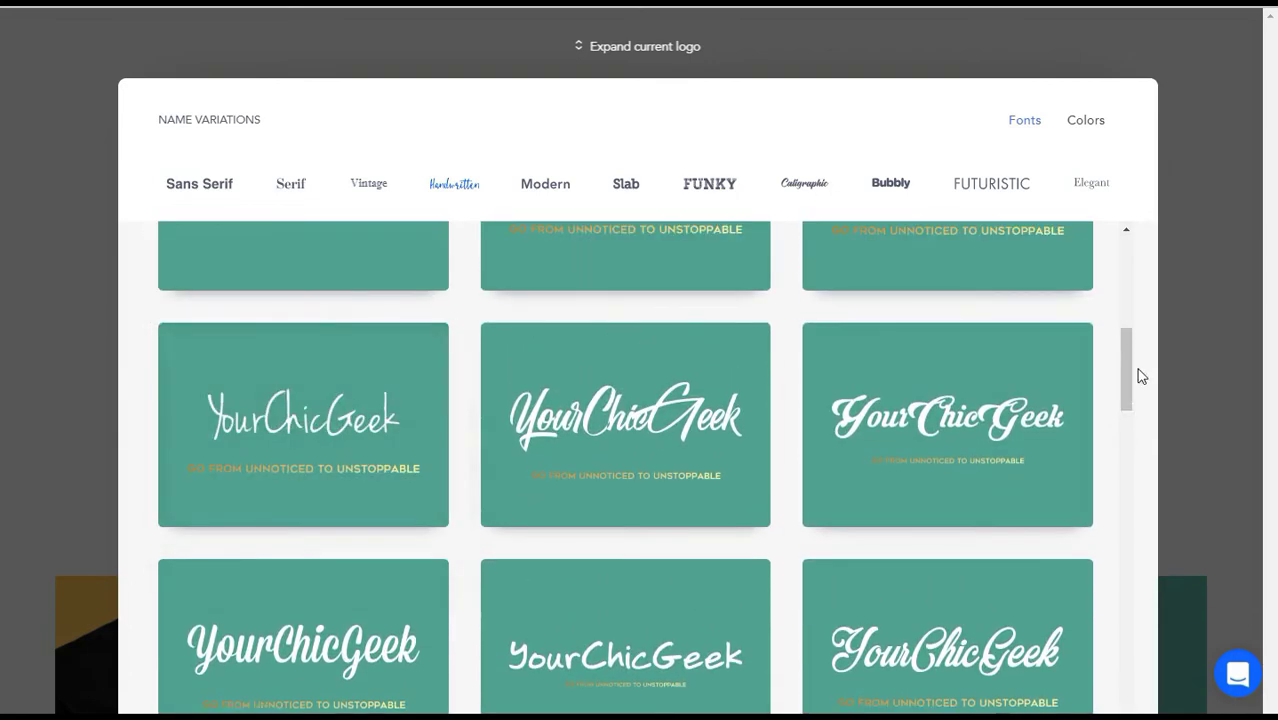
{"action": "left_click_drag", "start_coordinate": [1126, 368], "coordinate": [1105, 590]}
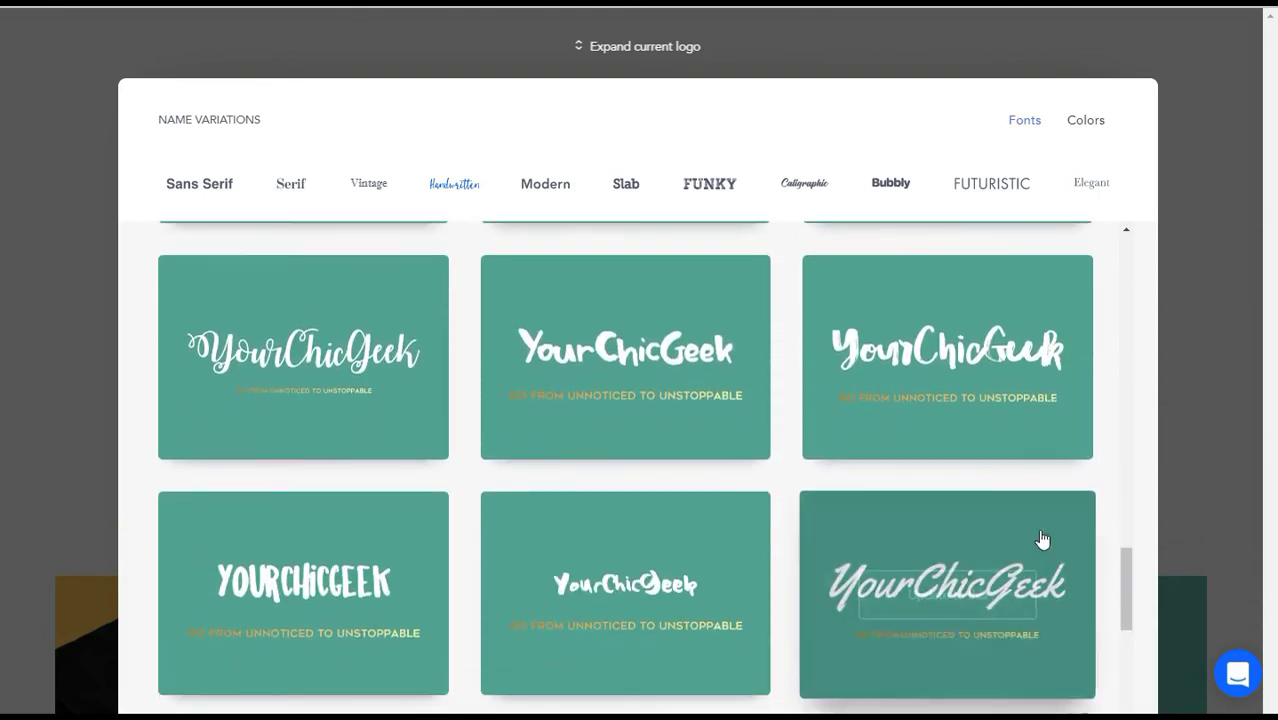
{"action": "scroll", "coordinate": [830, 343], "scroll_direction": "up", "scroll_amount": 2}
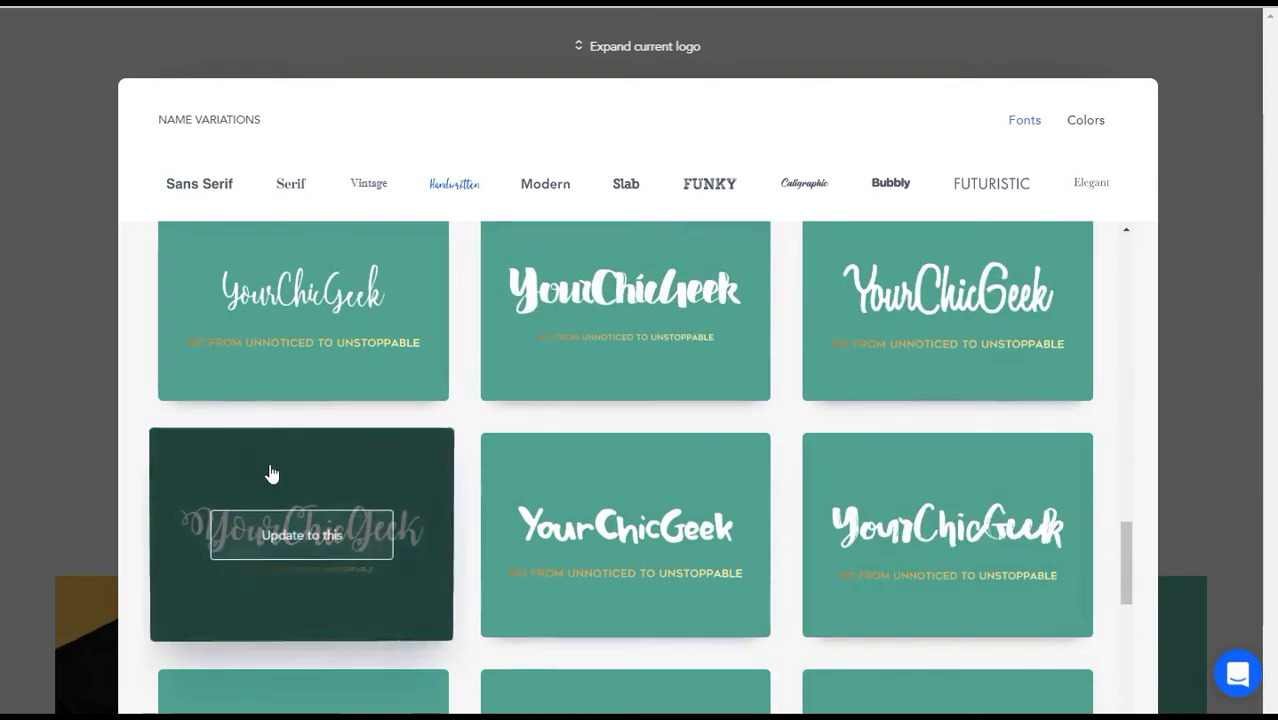
{"action": "left_click", "coordinate": [308, 537]}
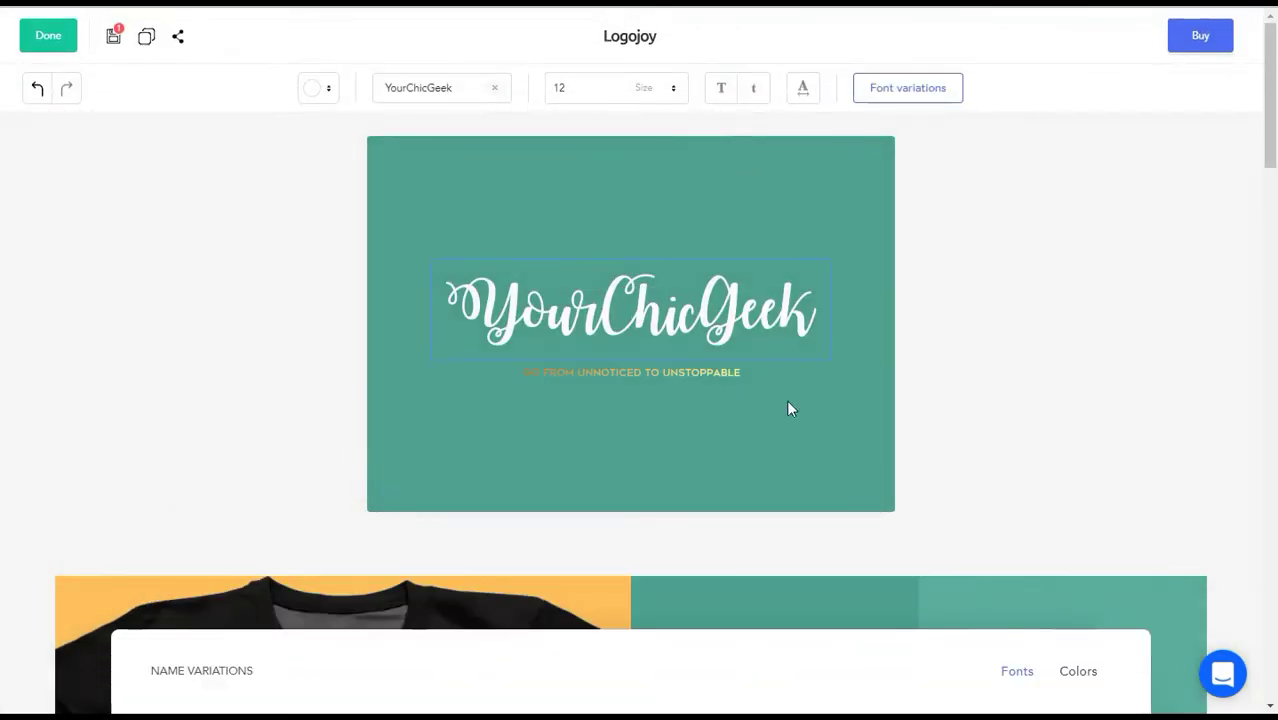
Reopen the name's font variations and look through the Modern, Slab, Funky, Caligraphic, Bubbly, Futuristic and Elegant styles.
{"action": "left_click", "coordinate": [895, 96]}
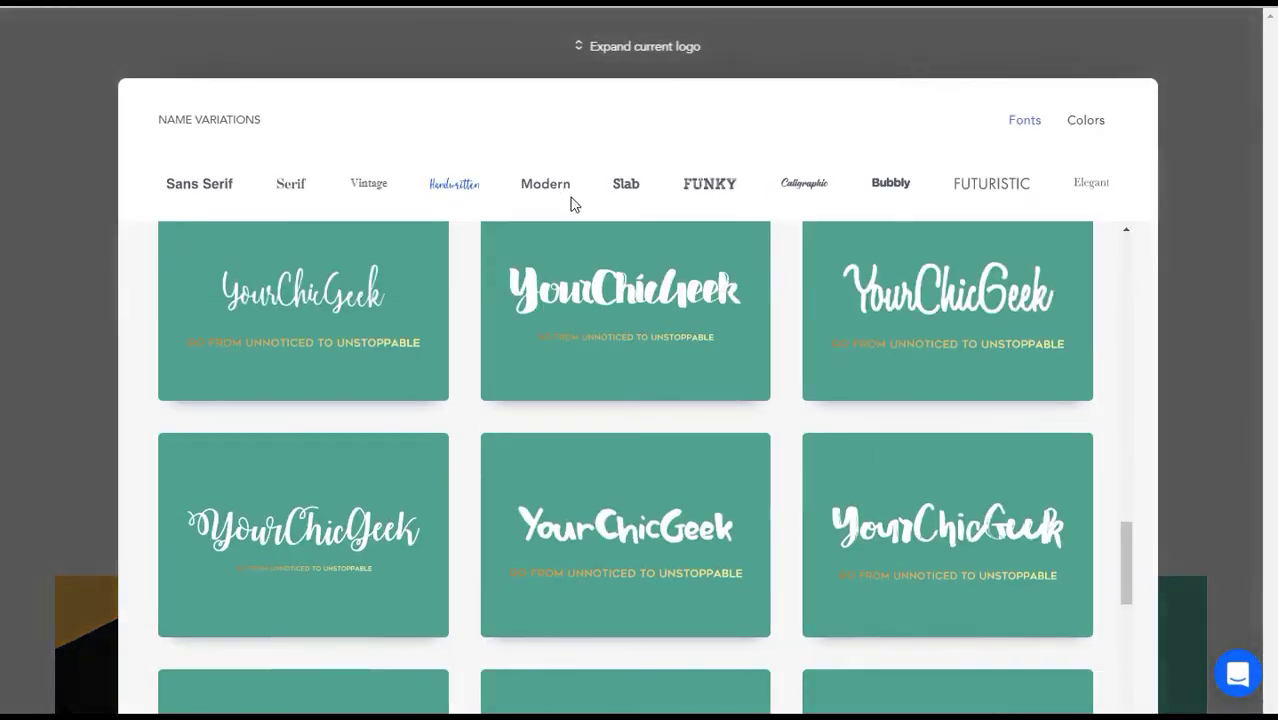
{"action": "left_click", "coordinate": [560, 195]}
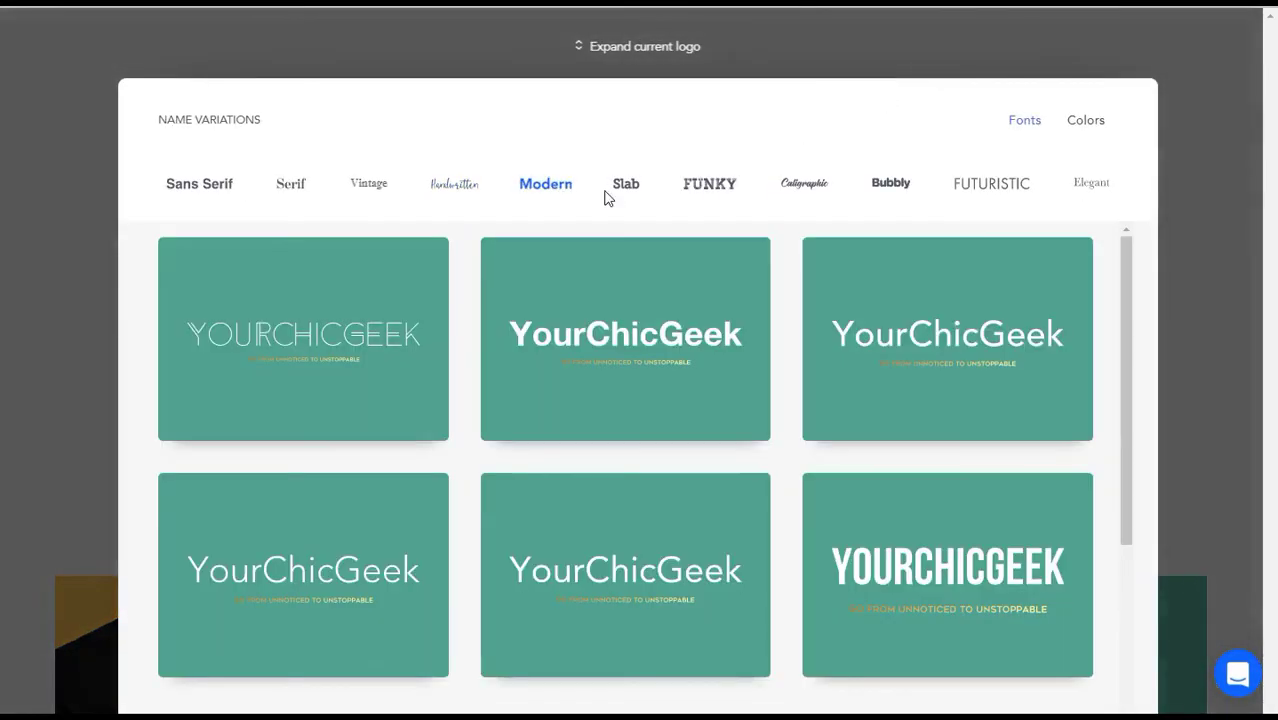
{"action": "left_click", "coordinate": [628, 190]}
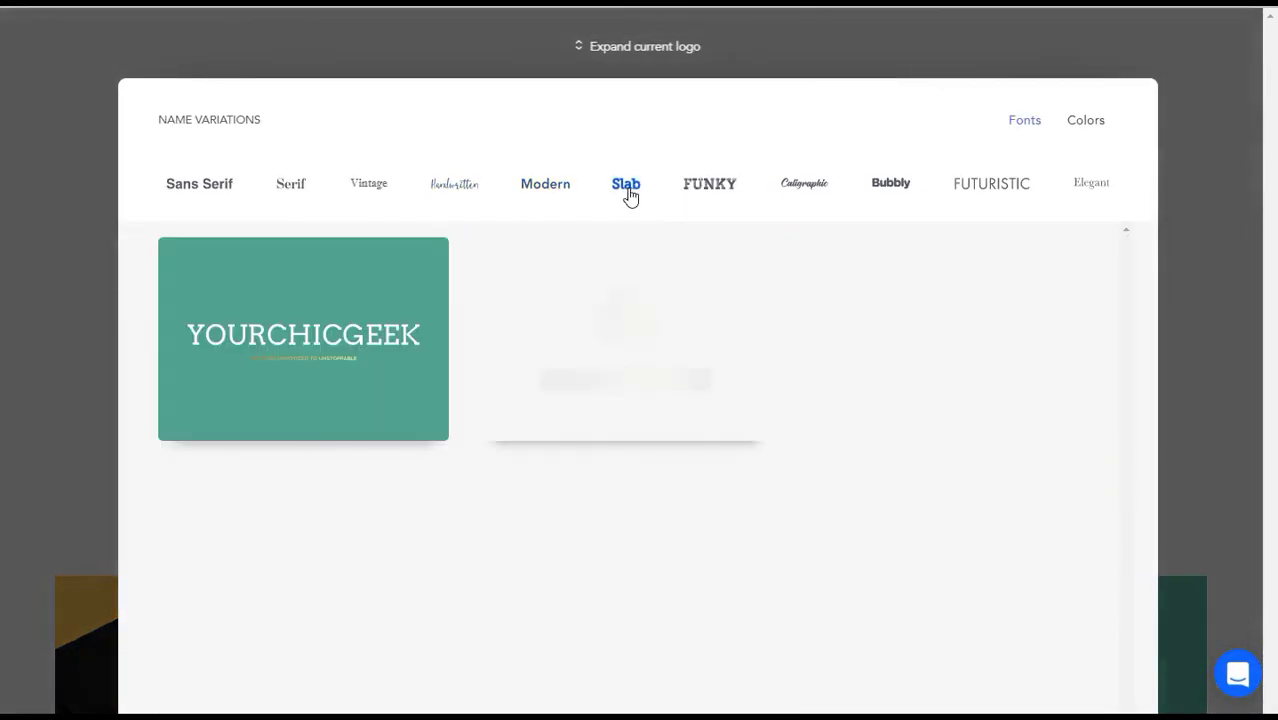
{"action": "left_click", "coordinate": [712, 188]}
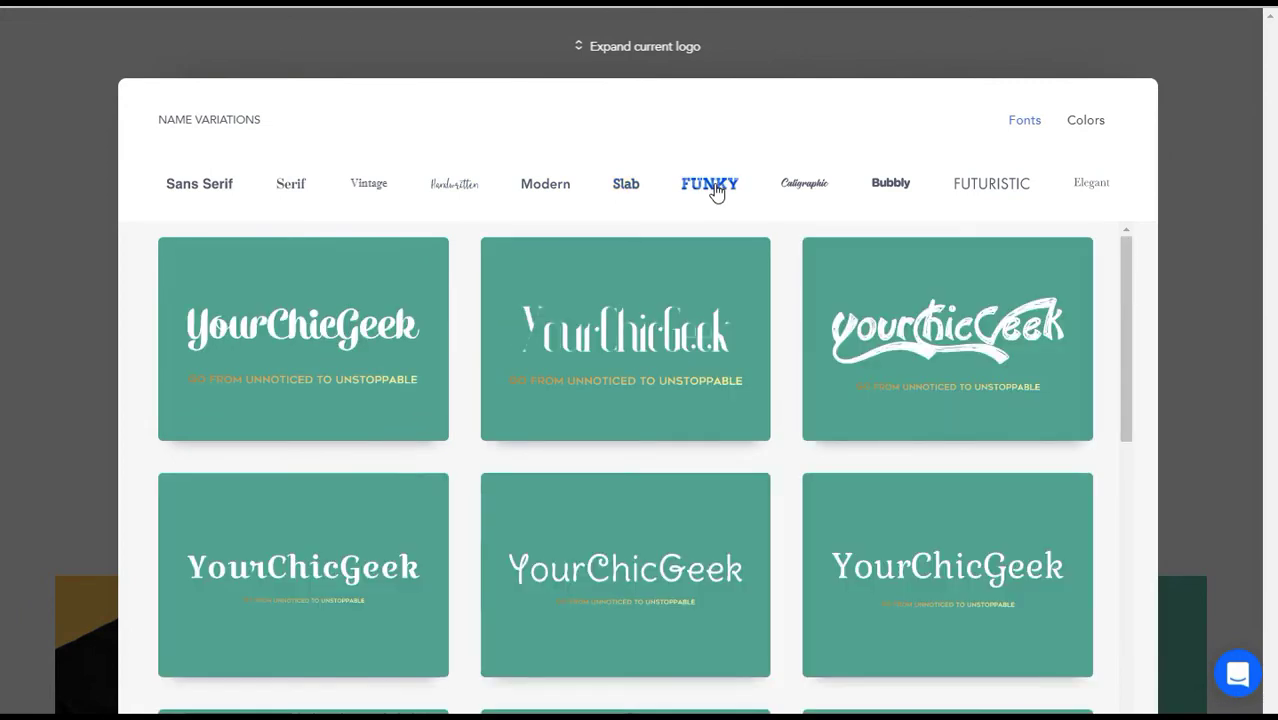
{"action": "left_click", "coordinate": [808, 192]}
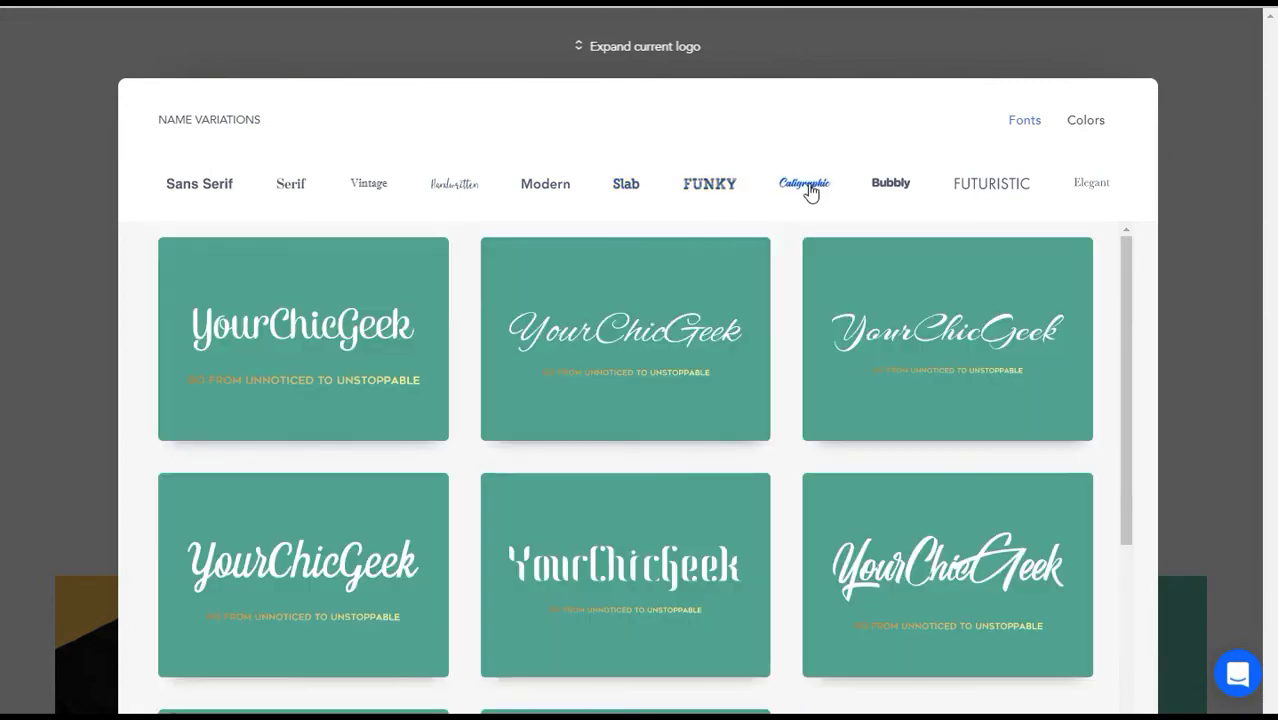
{"action": "left_click", "coordinate": [886, 190]}
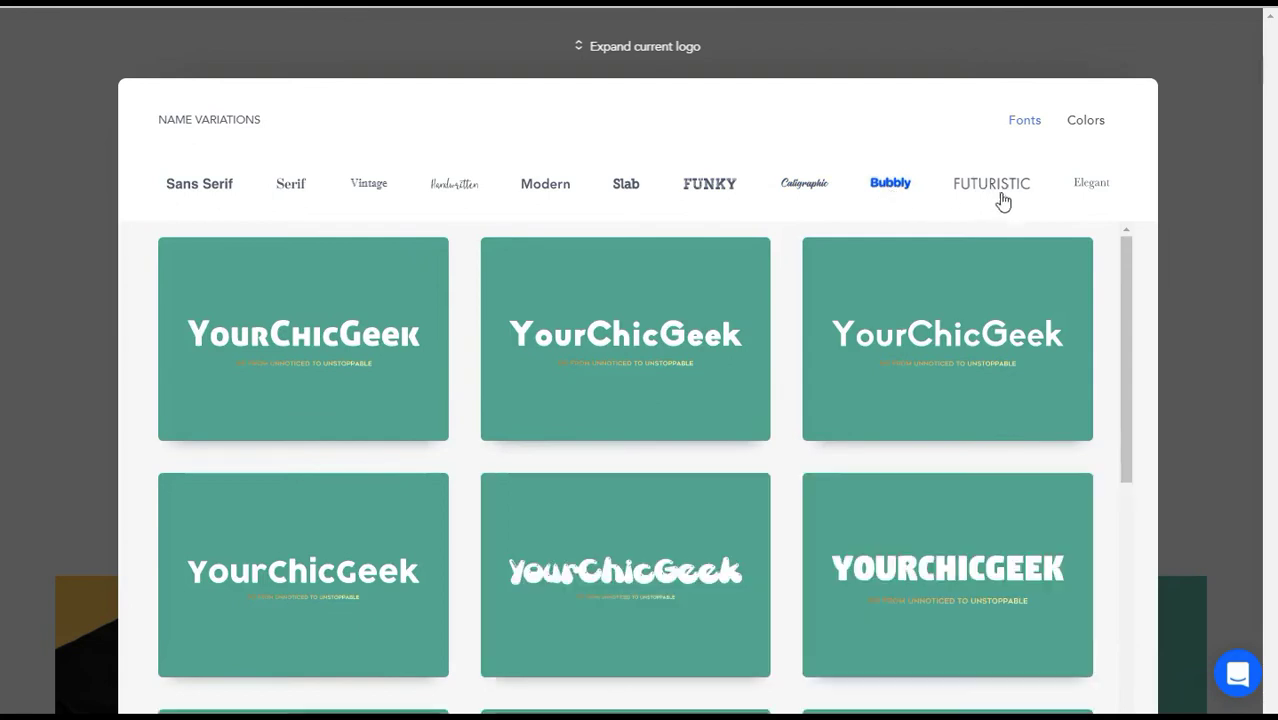
{"action": "left_click", "coordinate": [1010, 189]}
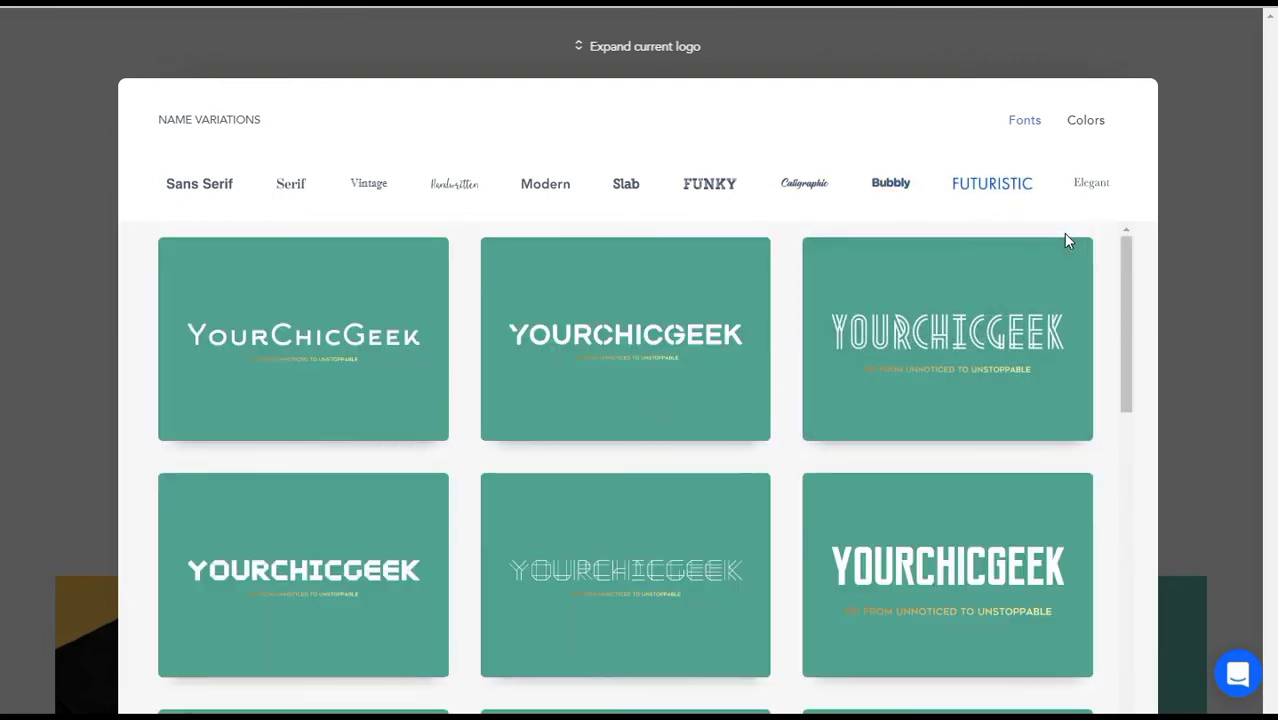
{"action": "mouse_move", "coordinate": [1127, 268]}
{"action": "left_mouse_down"}
{"action": "mouse_move", "coordinate": [1130, 317]}
{"action": "mouse_move", "coordinate": [1127, 265]}
{"action": "left_mouse_up"}
{"action": "left_click", "coordinate": [1088, 189]}
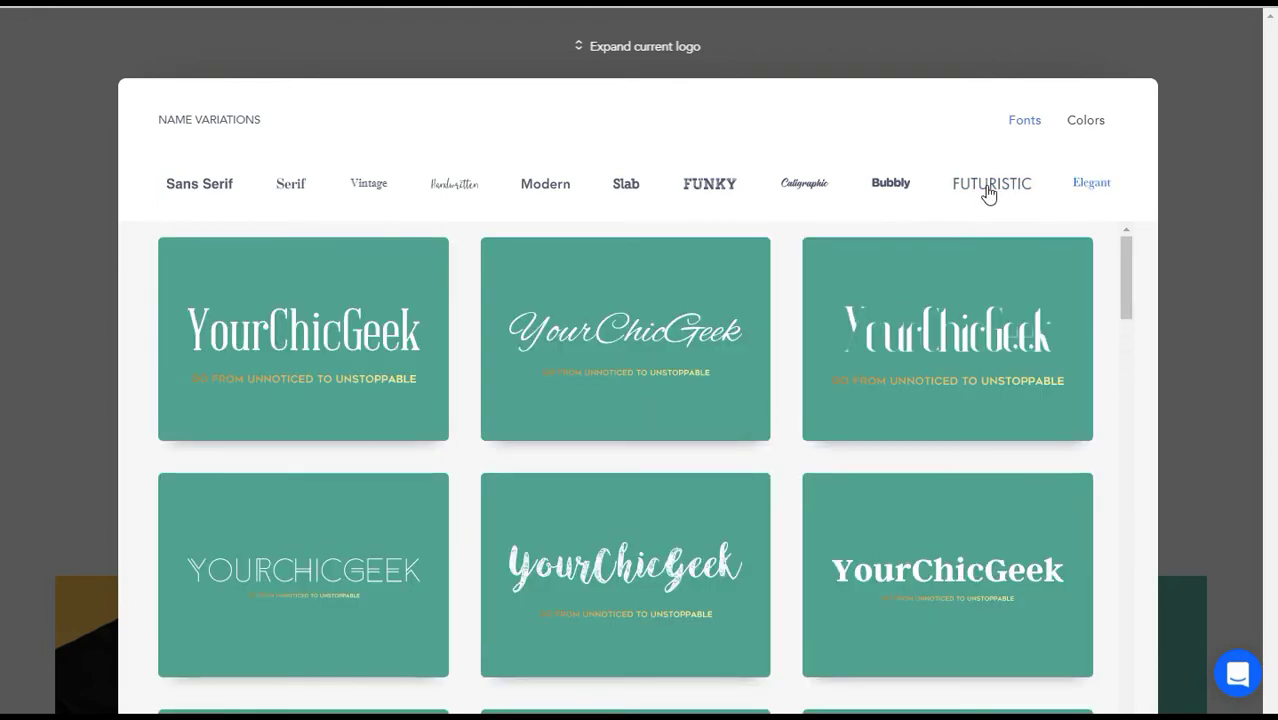
View the color variations for the logo name, then close them without choosing one.
{"action": "left_click", "coordinate": [1086, 124]}
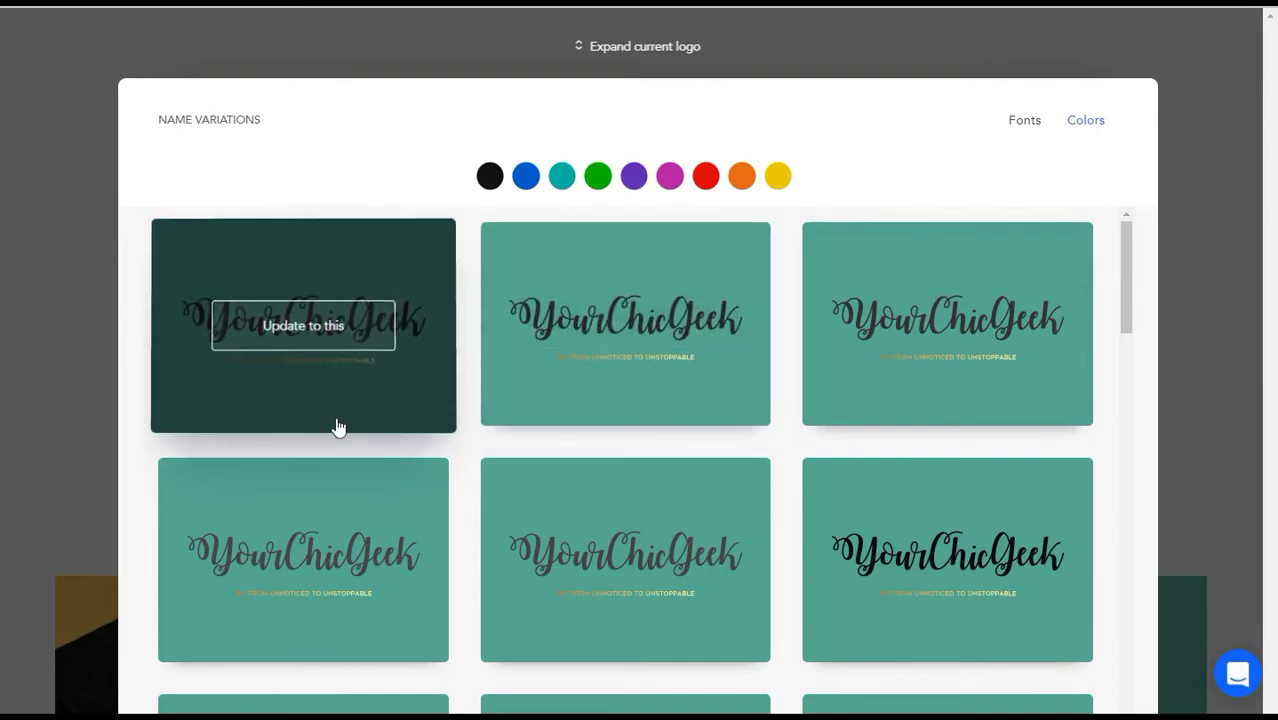
{"action": "mouse_move", "coordinate": [745, 414]}
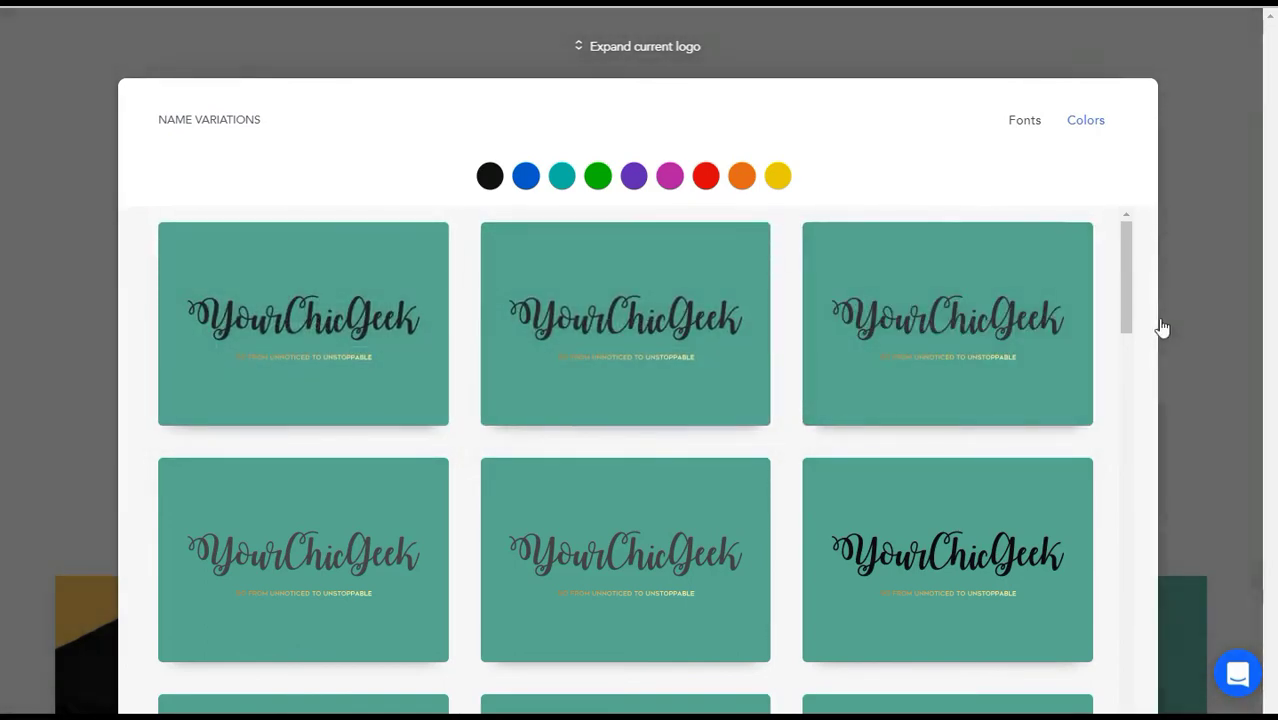
{"action": "scroll", "coordinate": [1172, 337], "scroll_direction": "down", "scroll_amount": 1}
{"action": "left_click", "coordinate": [1232, 277]}
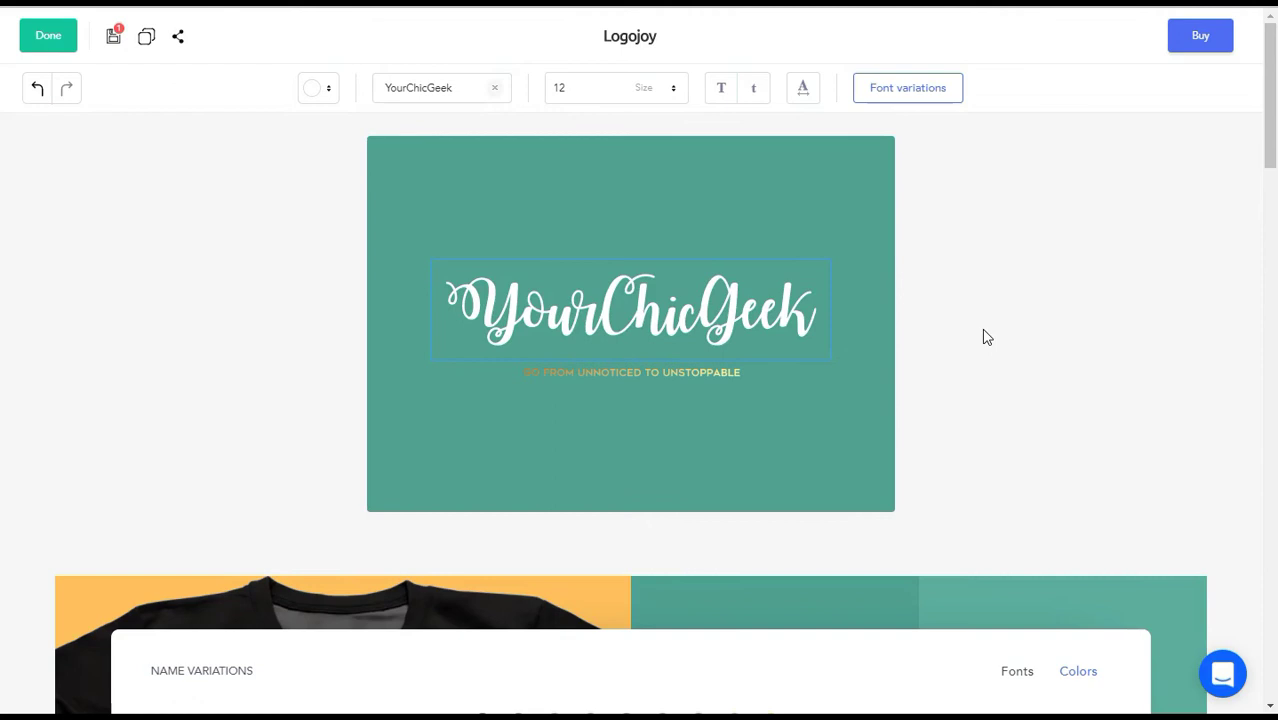
Deselect the logo elements, start adding a symbol and search the symbol variations for "leaves".
{"action": "left_click", "coordinate": [395, 147]}
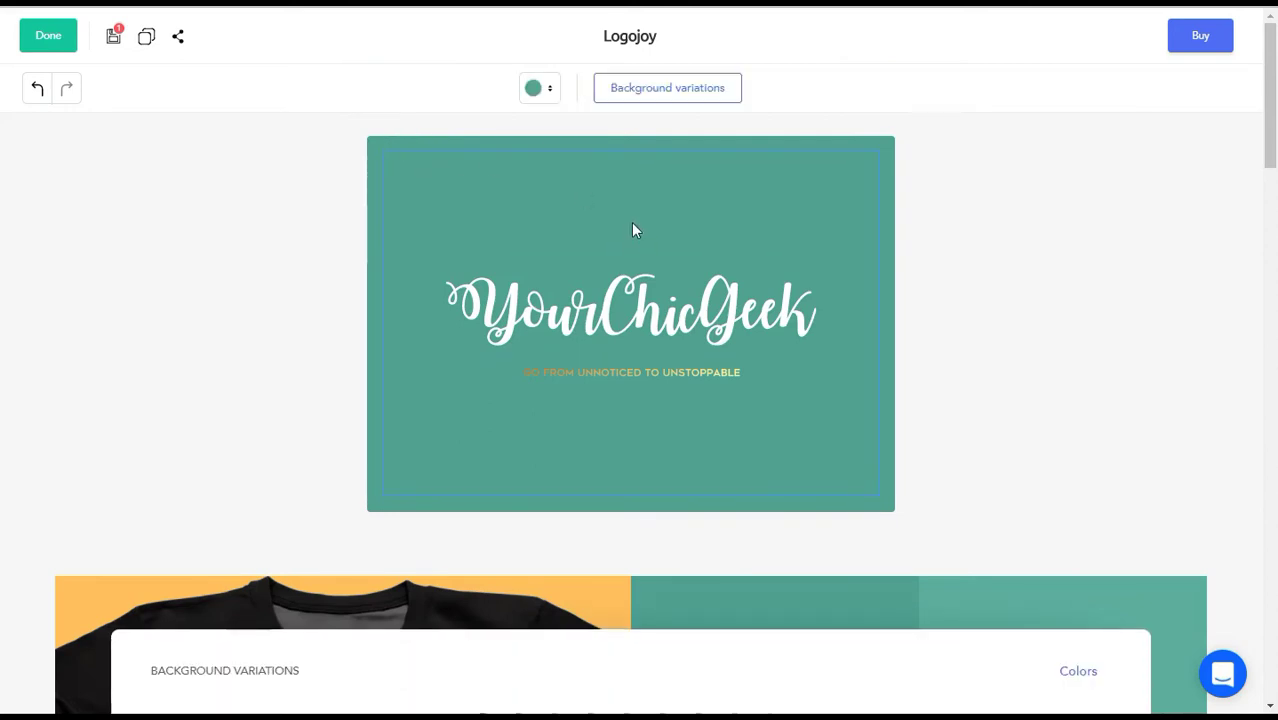
{"action": "left_click", "coordinate": [990, 243]}
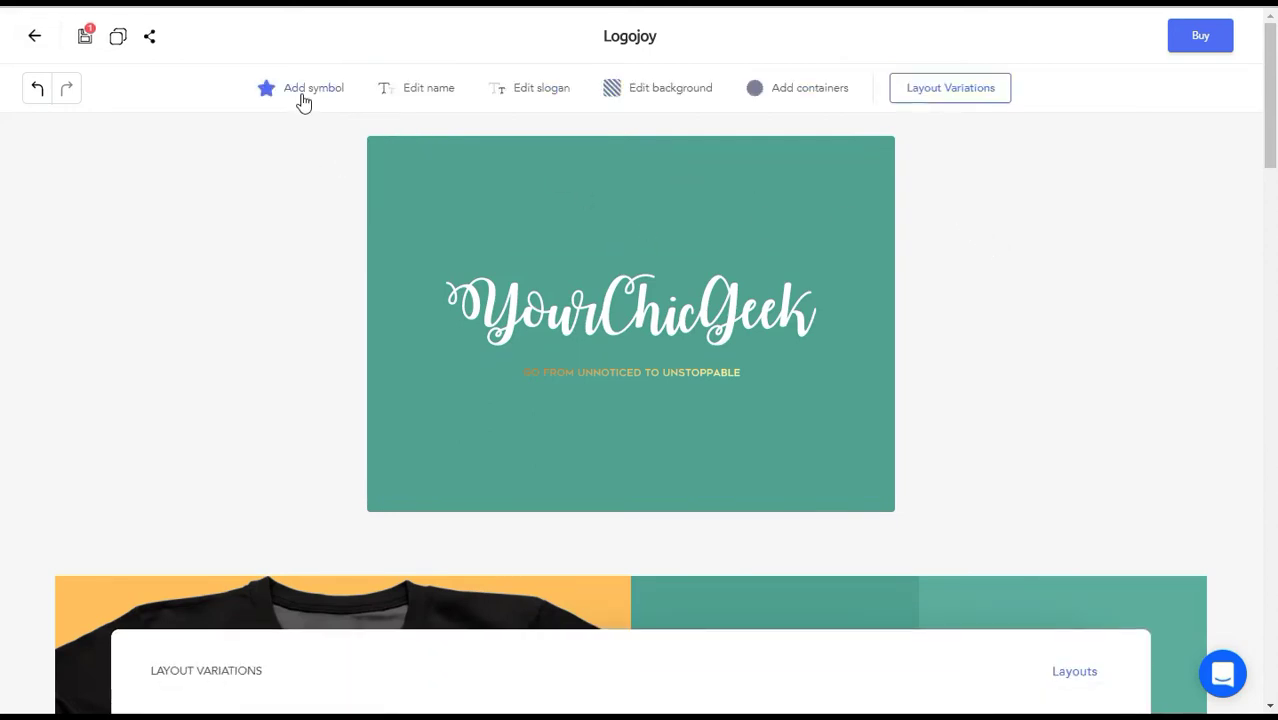
{"action": "left_click", "coordinate": [303, 92]}
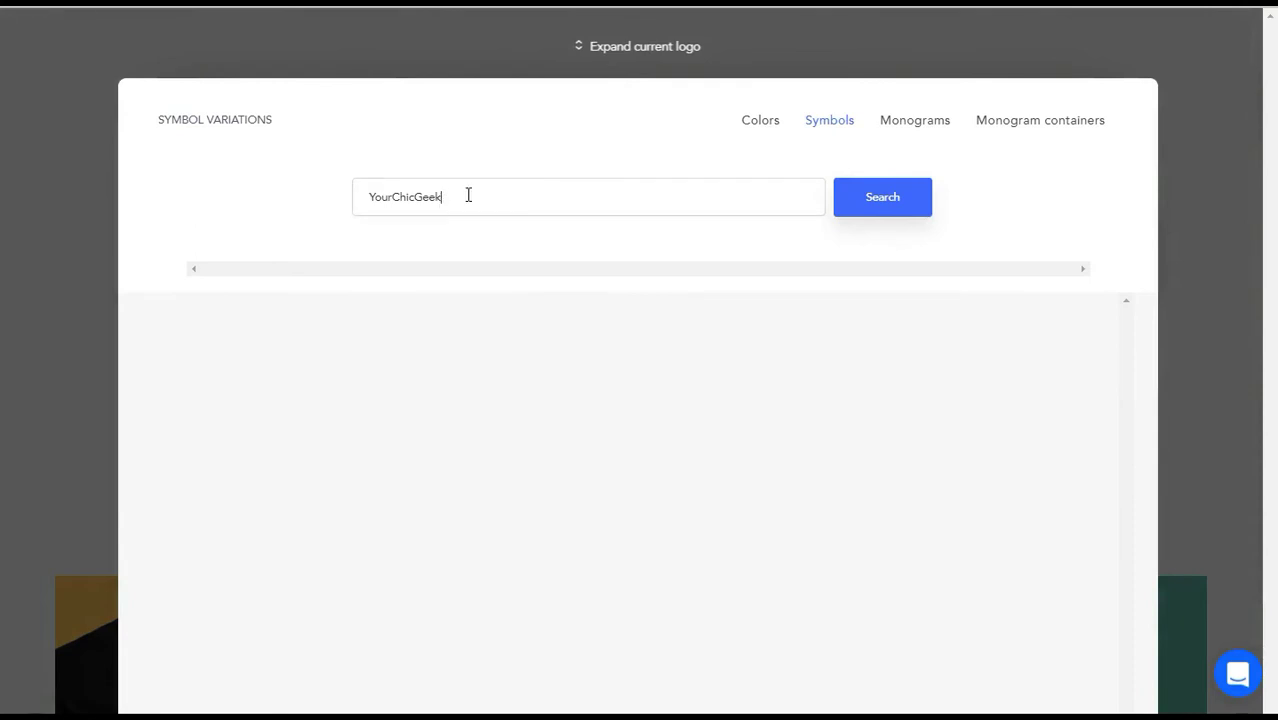
{"action": "left_click_drag", "start_coordinate": [468, 196], "coordinate": [351, 203]}
{"action": "type", "text": "leaves"}
{"action": "key", "text": "Return"}
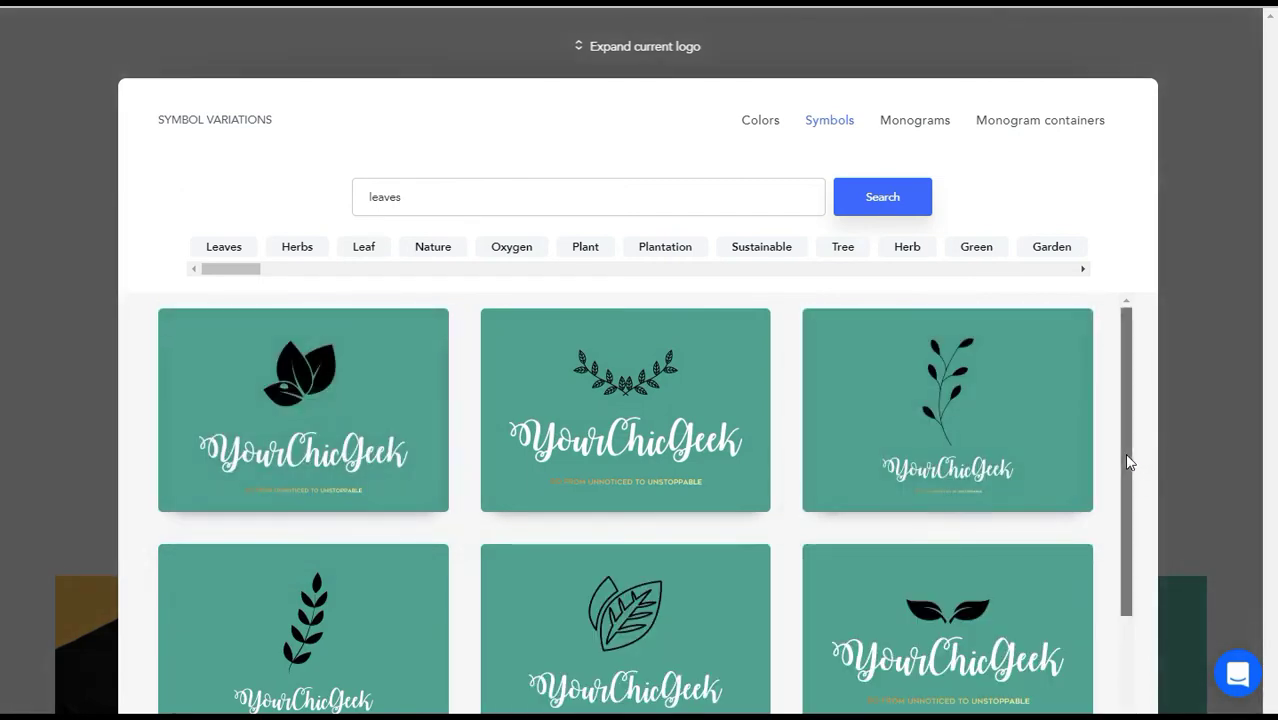
Look through the symbol variations found for "leaves" and return to the start of the results.
{"action": "left_click_drag", "start_coordinate": [1124, 453], "coordinate": [1156, 361]}
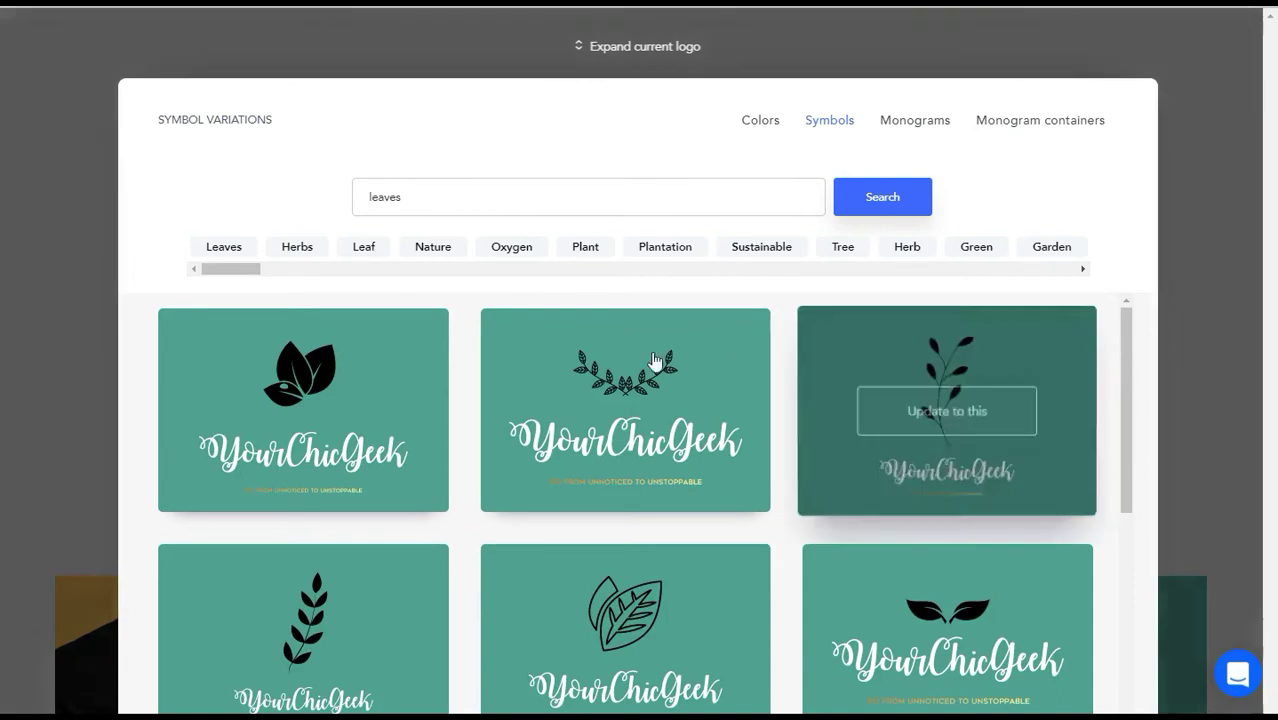
{"action": "mouse_move", "coordinate": [294, 386]}
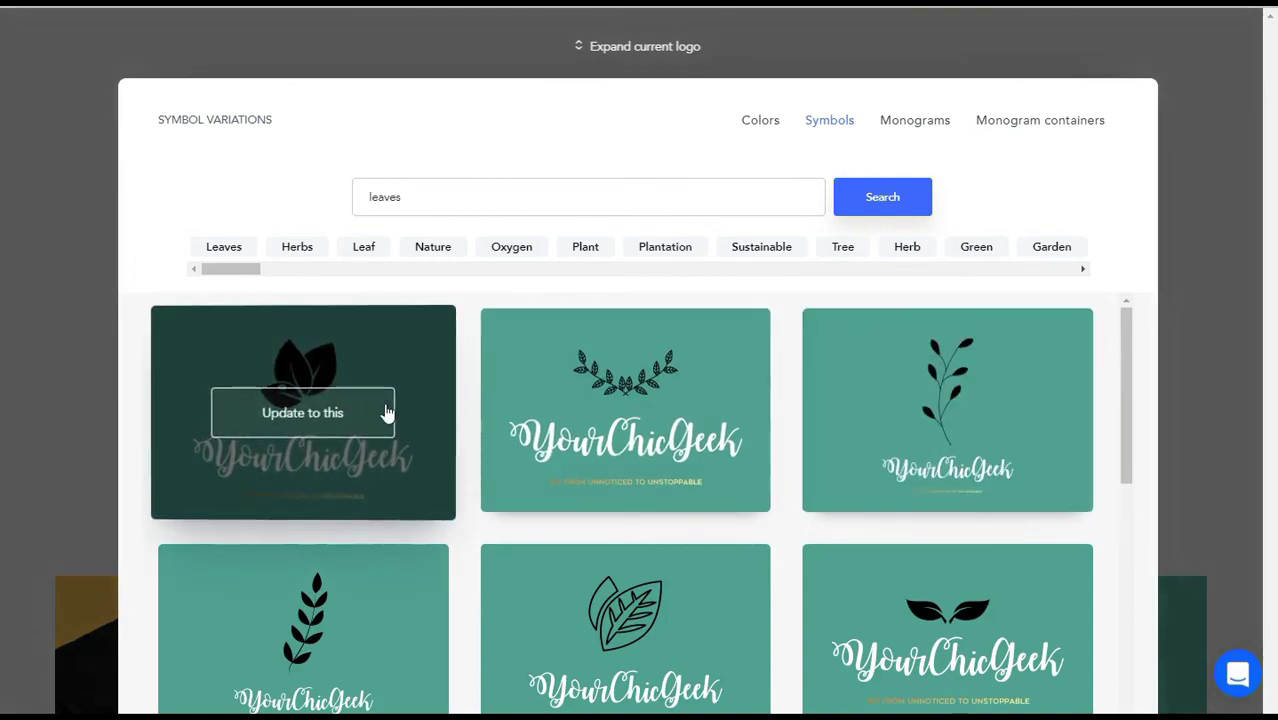
{"action": "scroll", "coordinate": [434, 417], "scroll_direction": "down", "scroll_amount": 3}
{"action": "scroll", "coordinate": [845, 520], "scroll_direction": "down", "scroll_amount": 1}
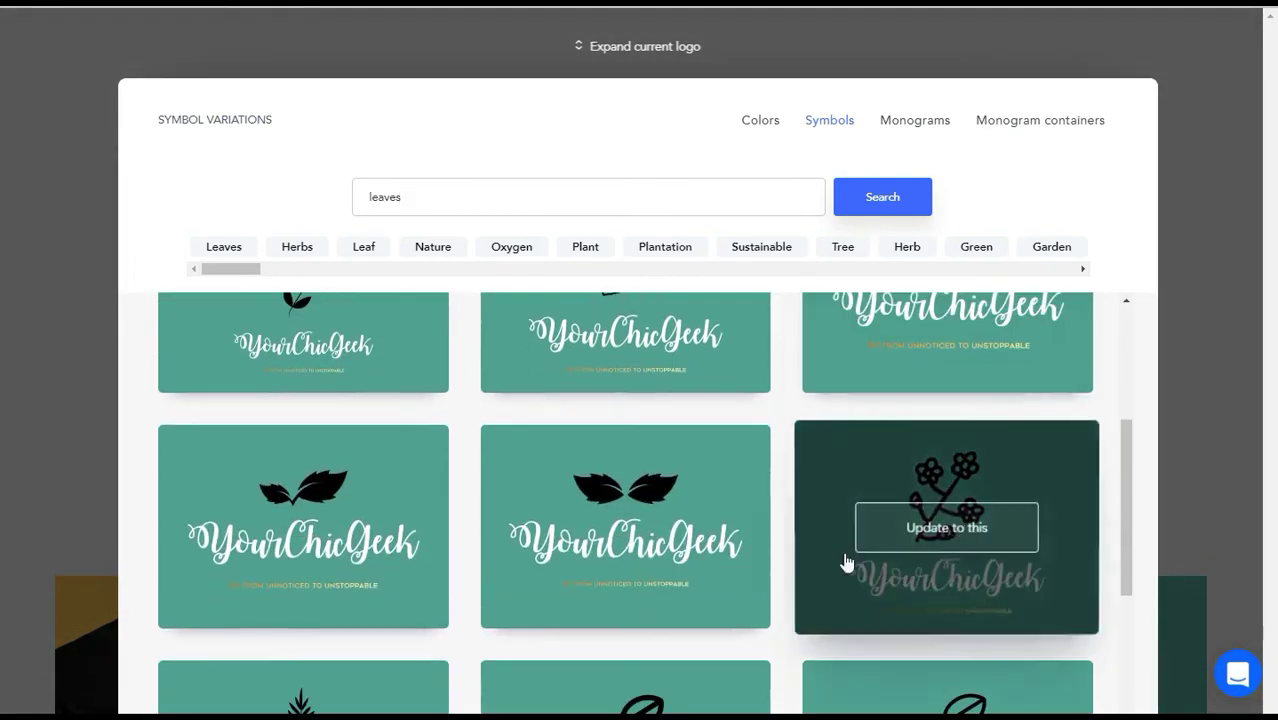
{"action": "scroll", "coordinate": [436, 521], "scroll_direction": "down", "scroll_amount": 4}
{"action": "scroll", "coordinate": [807, 533], "scroll_direction": "down", "scroll_amount": 4}
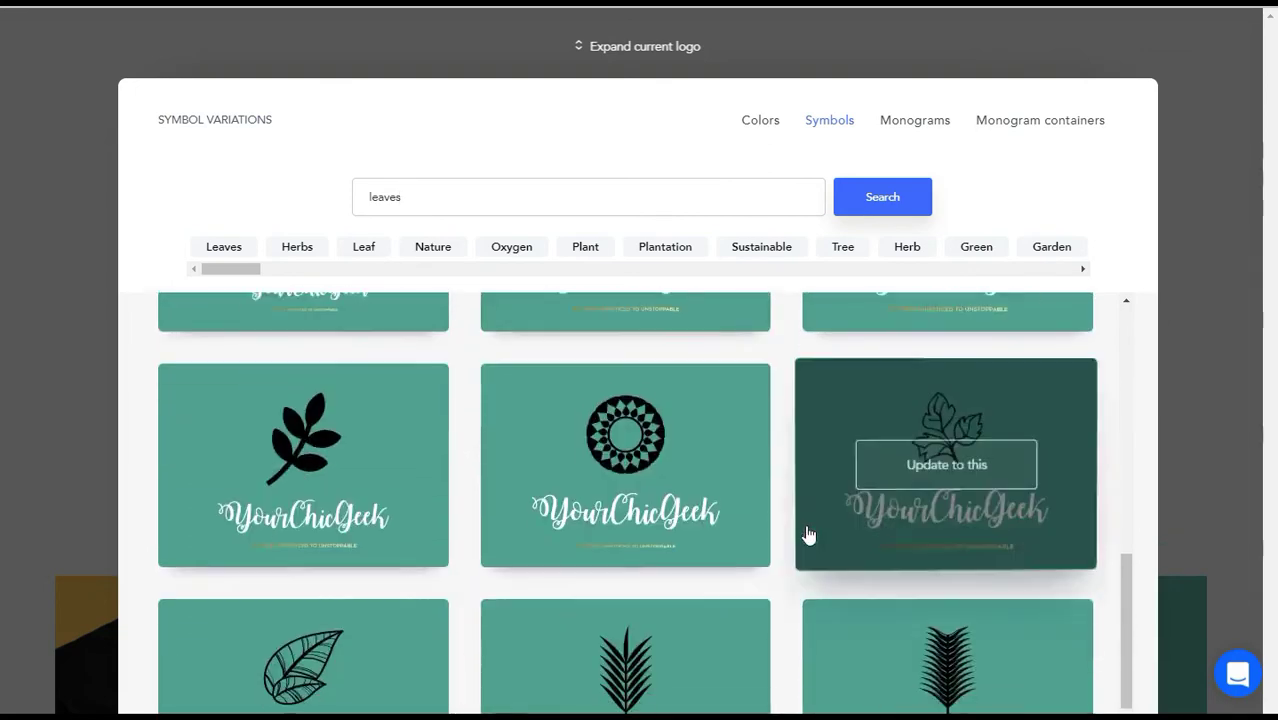
{"action": "scroll", "coordinate": [336, 540], "scroll_direction": "down", "scroll_amount": 2}
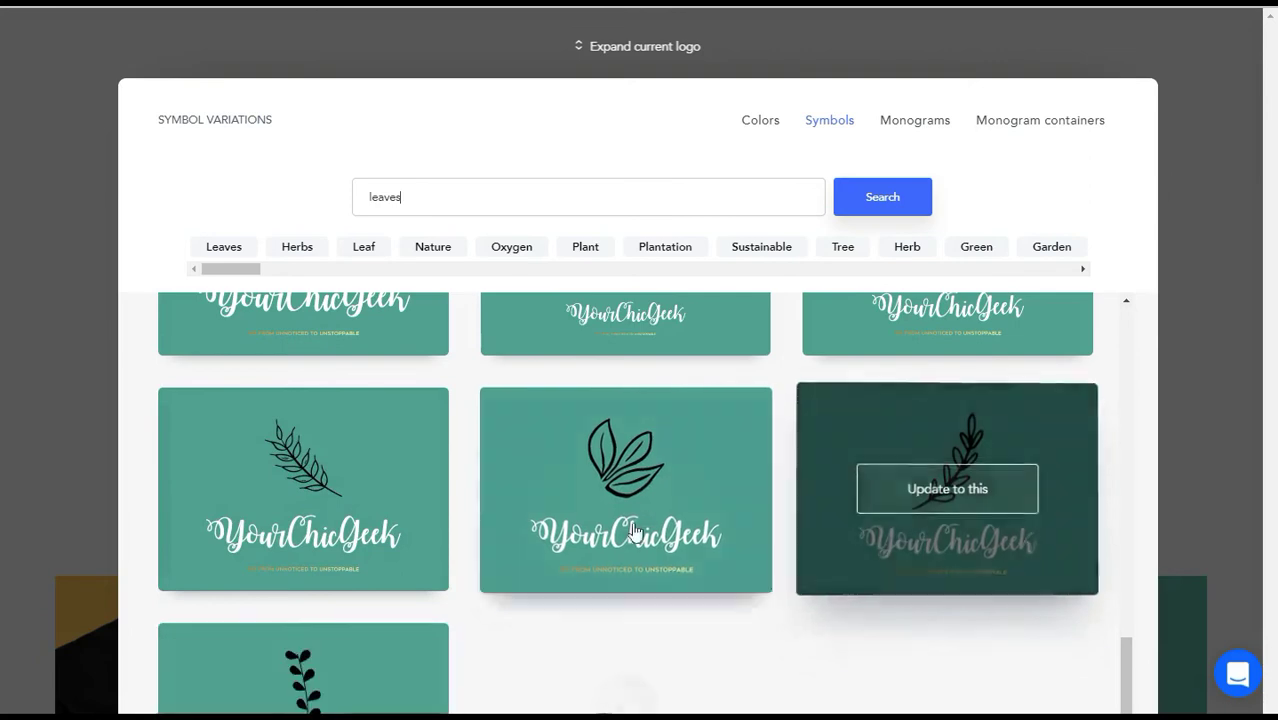
{"action": "scroll", "coordinate": [700, 535], "scroll_direction": "down", "scroll_amount": 2}
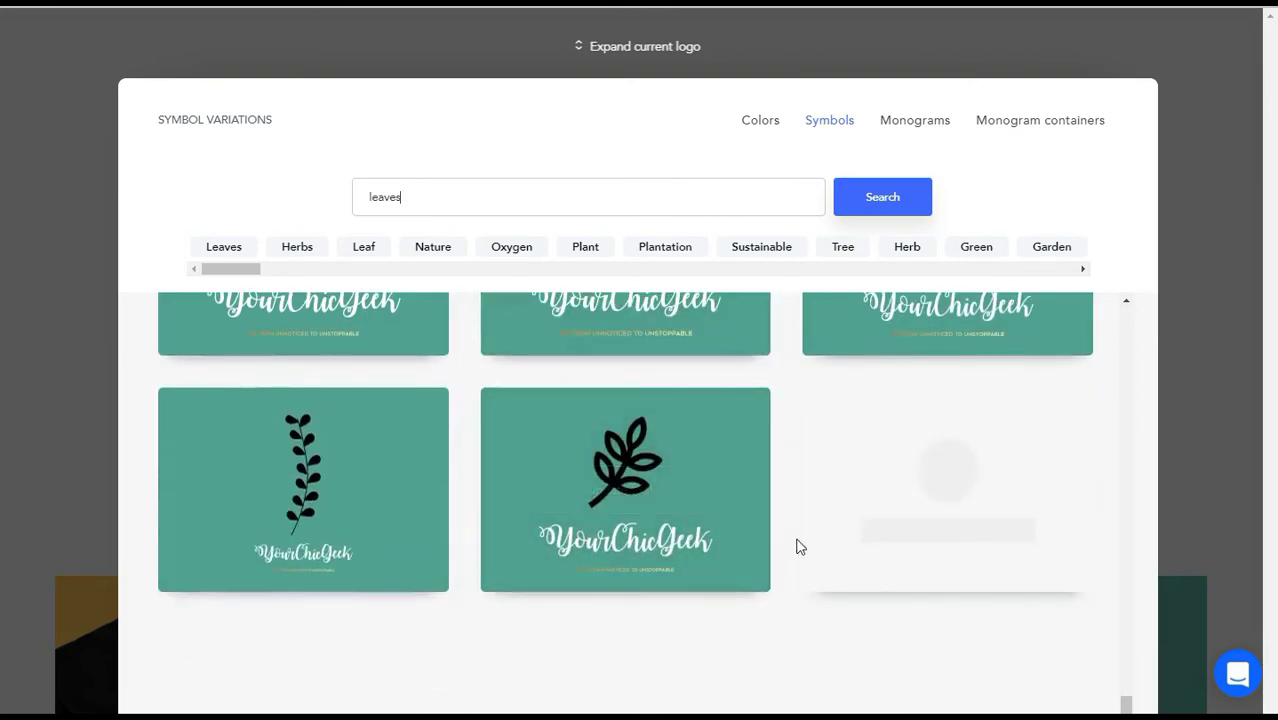
{"action": "scroll", "coordinate": [797, 545], "scroll_direction": "down", "scroll_amount": 3}
{"action": "scroll", "coordinate": [797, 545], "scroll_direction": "up", "scroll_amount": 5}
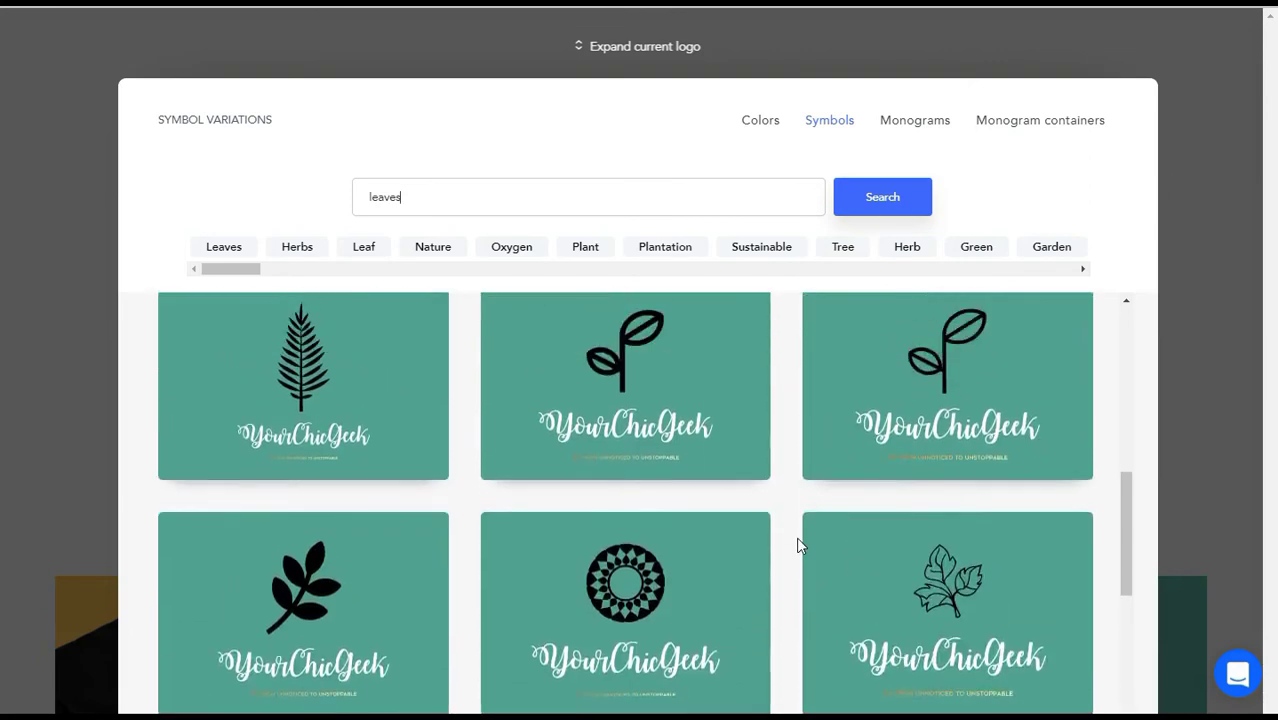
{"action": "scroll", "coordinate": [797, 545], "scroll_direction": "up", "scroll_amount": 5}
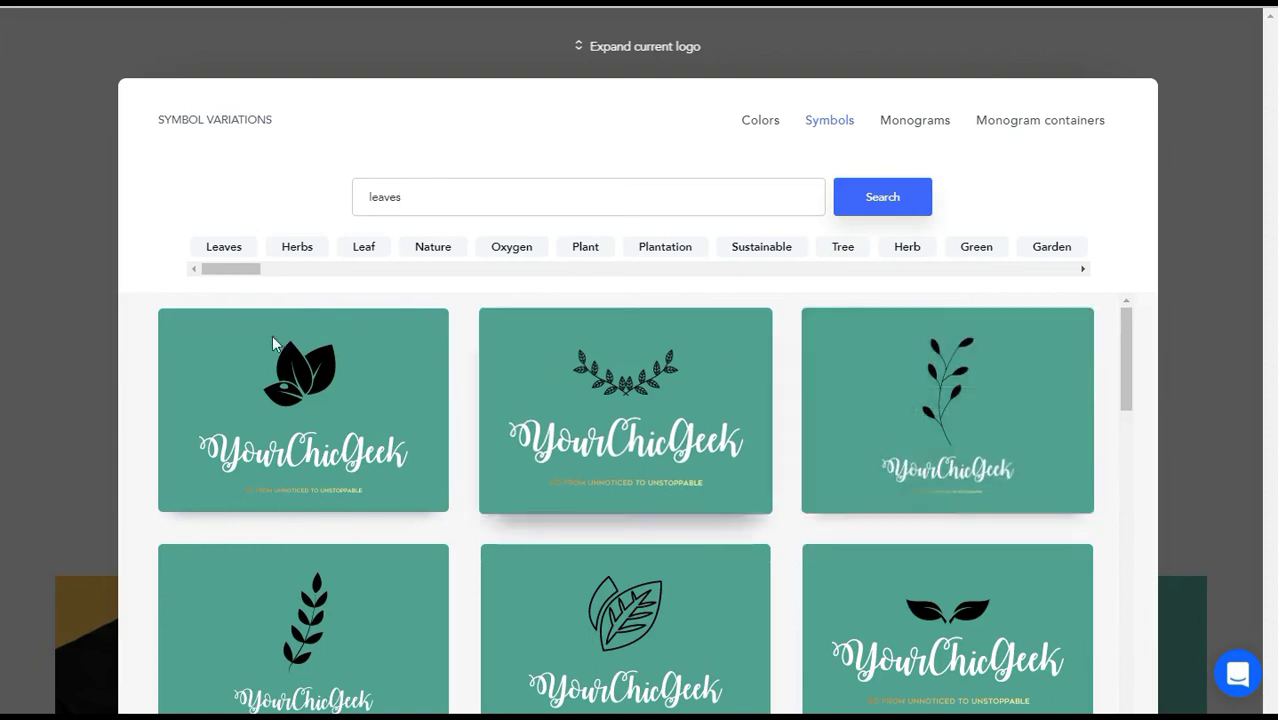
Search the symbol variations for "eyeglasses" and look through the glasses designs.
{"action": "left_click_drag", "start_coordinate": [399, 203], "coordinate": [311, 199]}
{"action": "type", "text": "eye"}
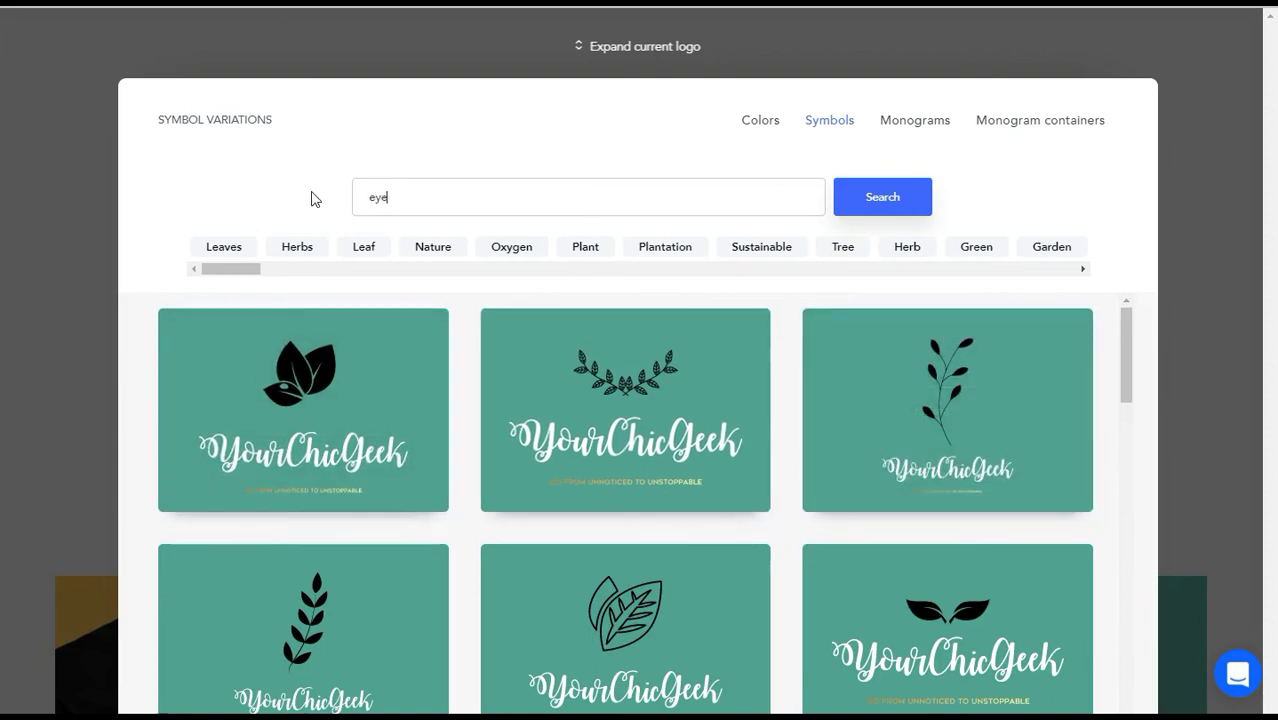
{"action": "type", "text": "glesses"}
{"action": "key", "text": "Return"}
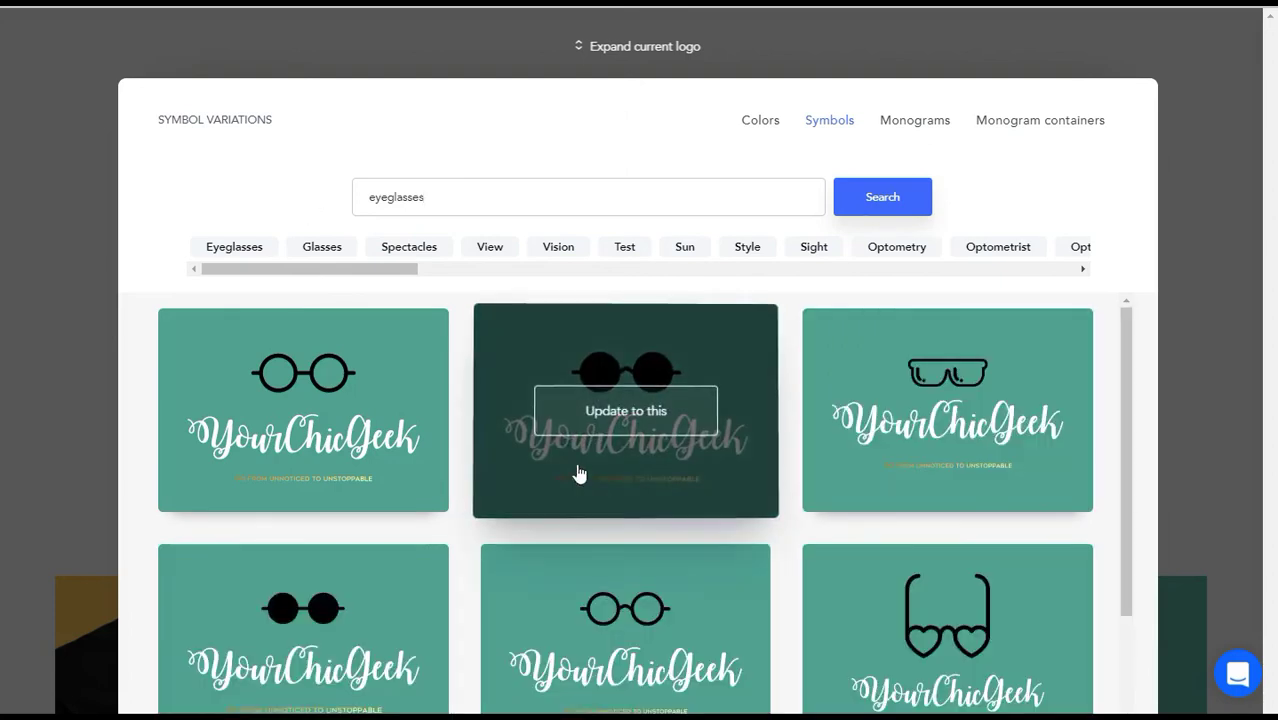
{"action": "scroll", "coordinate": [570, 465], "scroll_direction": "down", "scroll_amount": 2}
{"action": "scroll", "coordinate": [545, 480], "scroll_direction": "down", "scroll_amount": 3}
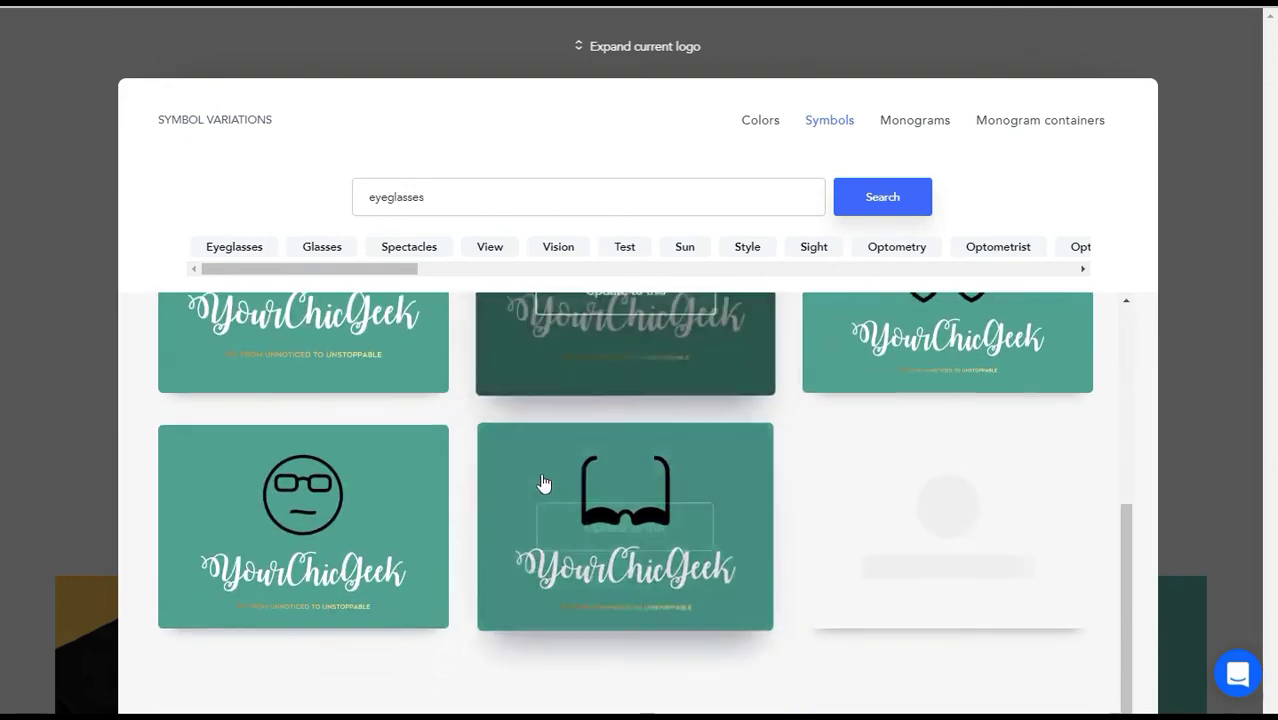
{"action": "scroll", "coordinate": [594, 515], "scroll_direction": "up", "scroll_amount": 5}
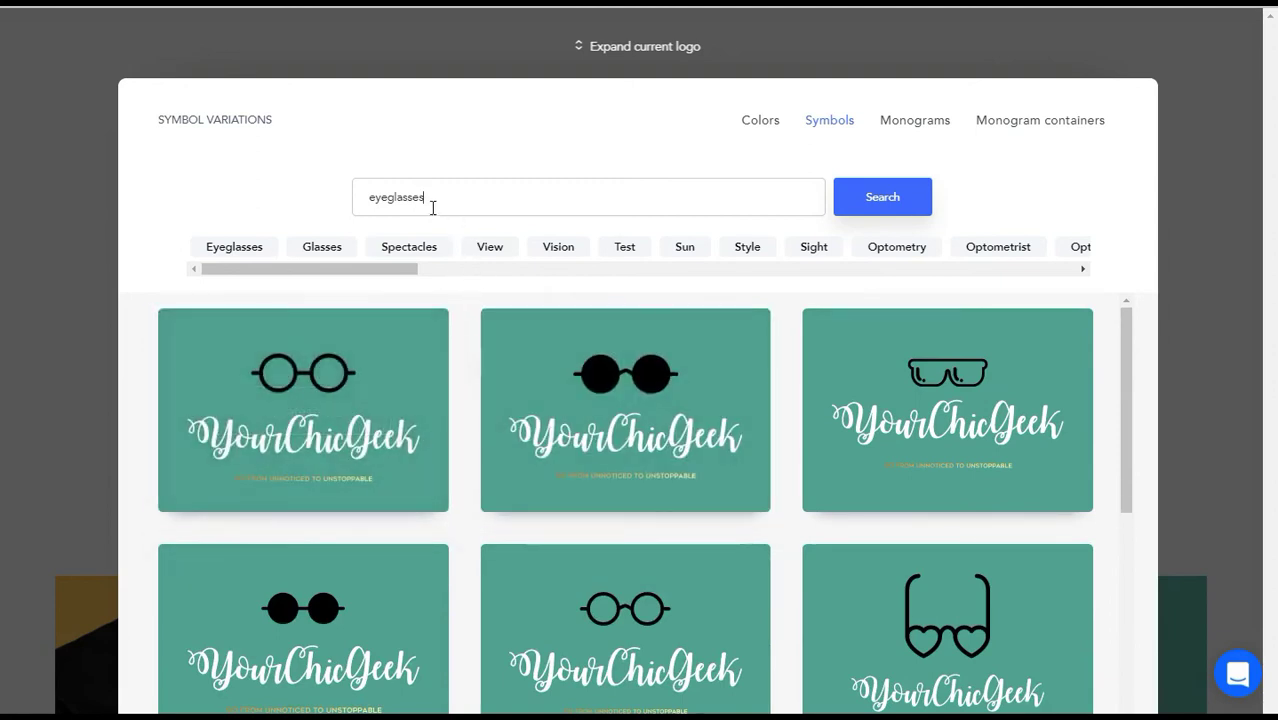
Search the symbol variations for "leaves" again and update the logo to the solid three-leaf symbol.
{"action": "left_click_drag", "start_coordinate": [433, 207], "coordinate": [340, 199]}
{"action": "type", "text": "leaves"}
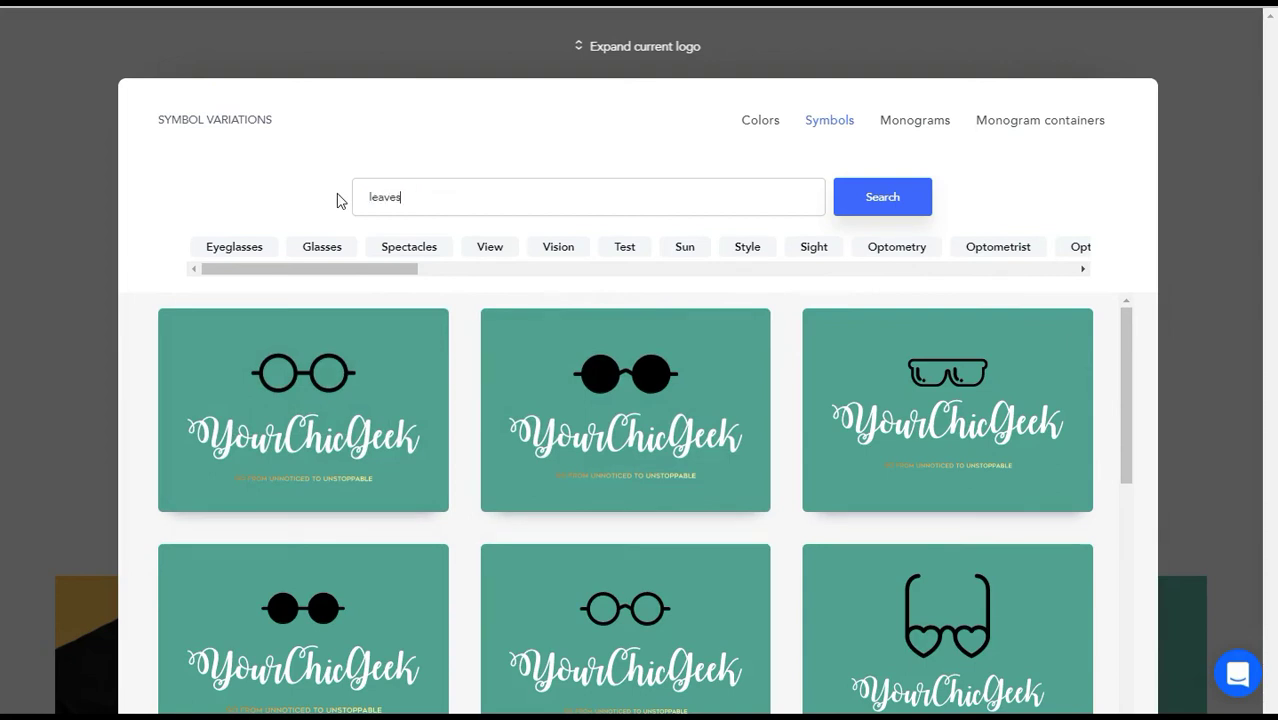
{"action": "key", "text": "Return"}
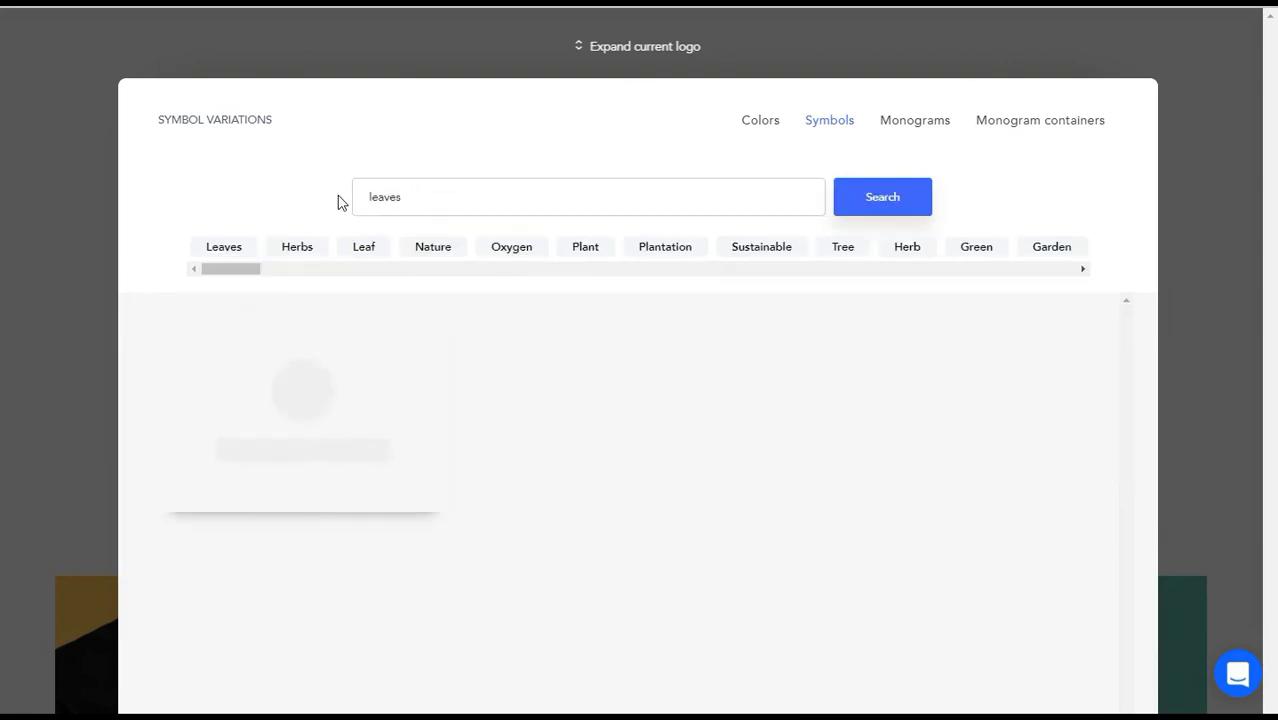
{"action": "mouse_move", "coordinate": [388, 377]}
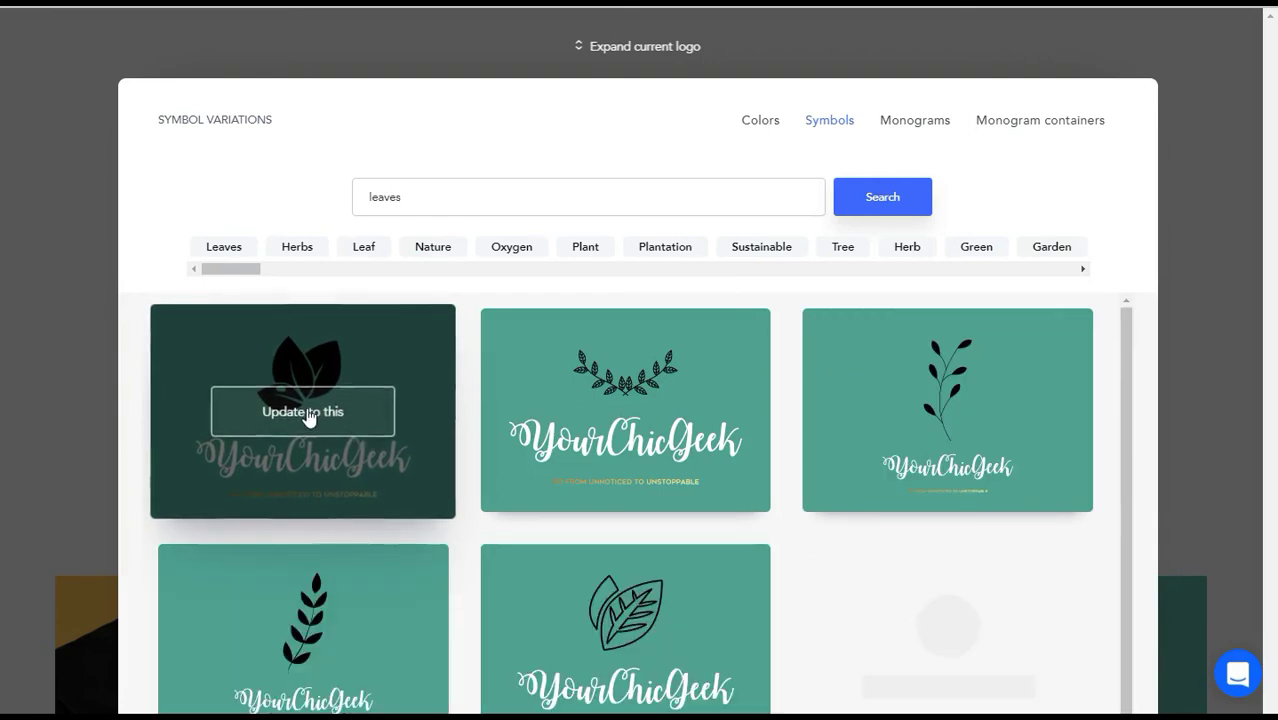
{"action": "left_click", "coordinate": [311, 411]}
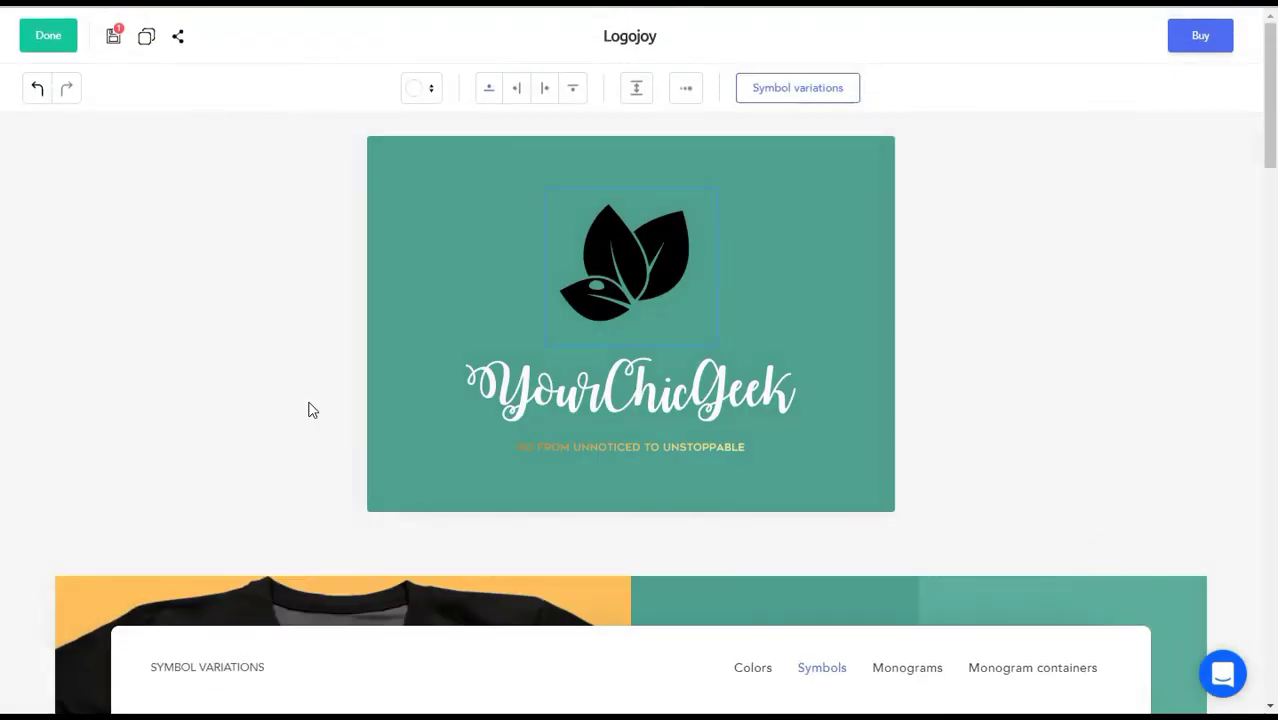
Select the leaf symbol and view its color variations, then close them without choosing one.
{"action": "left_click", "coordinate": [941, 277]}
{"action": "left_click", "coordinate": [641, 254]}
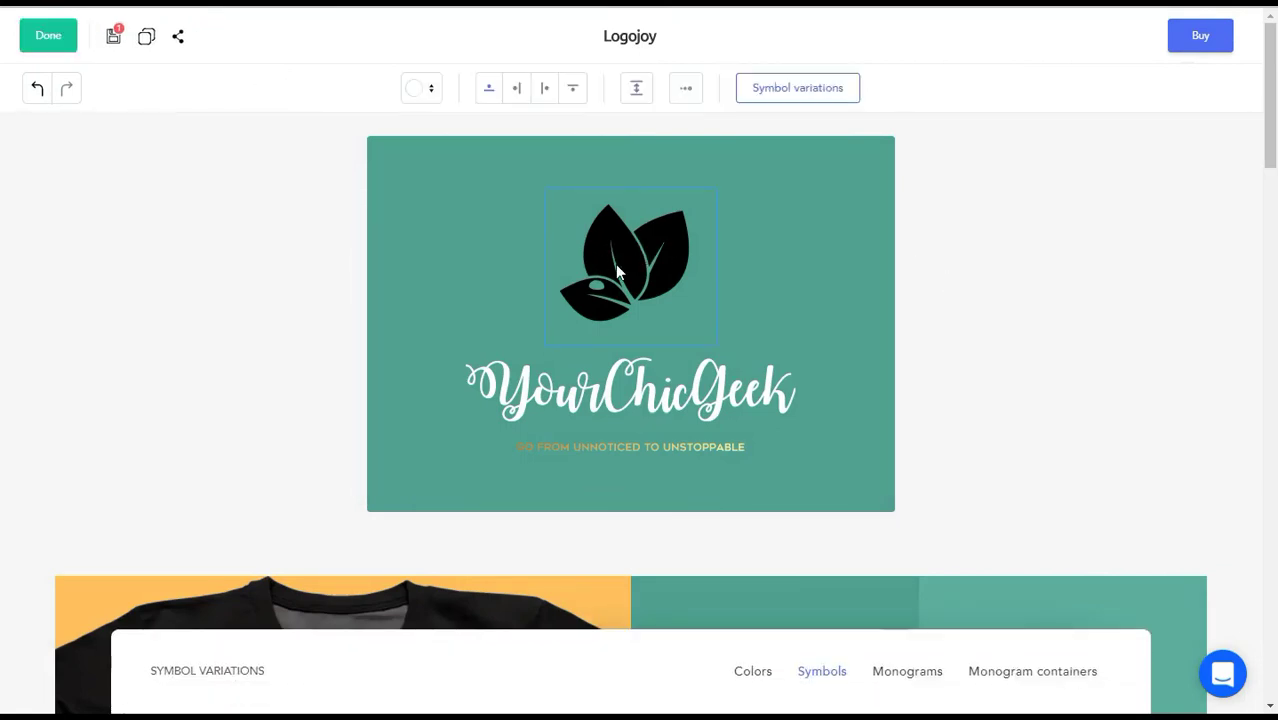
{"action": "left_click", "coordinate": [756, 656]}
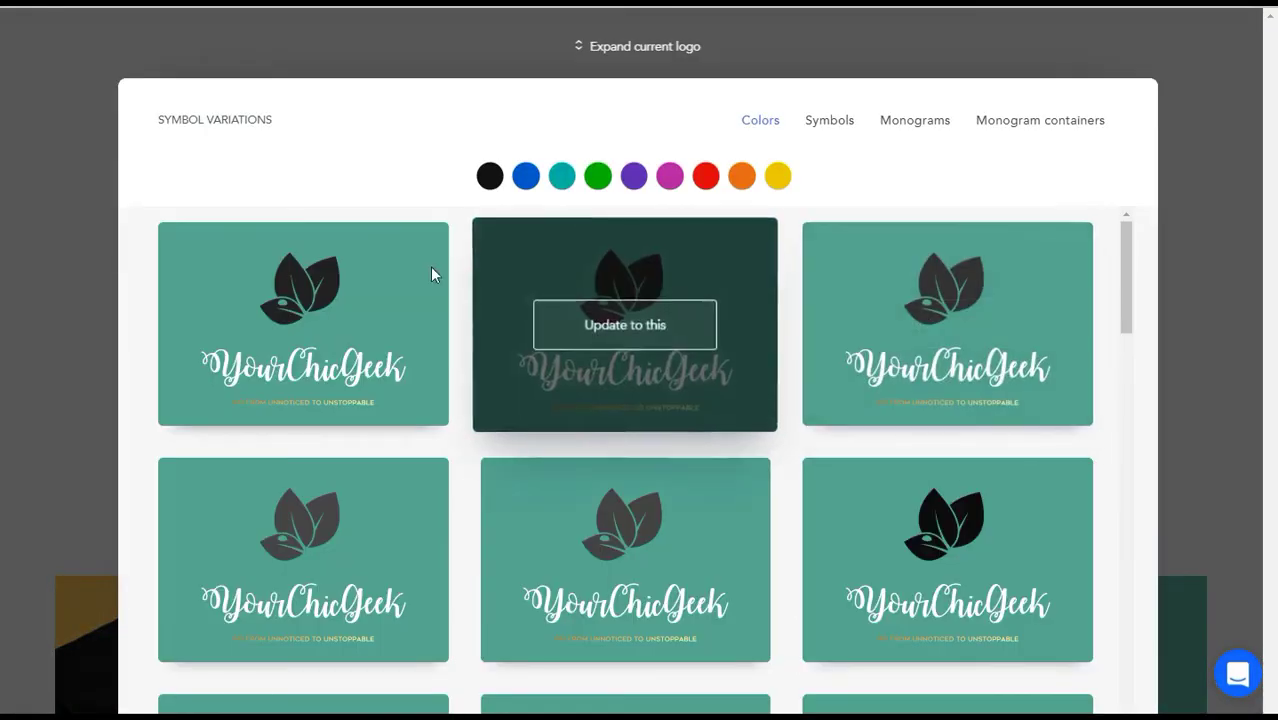
{"action": "mouse_move", "coordinate": [360, 318]}
{"action": "left_click", "coordinate": [1211, 198]}
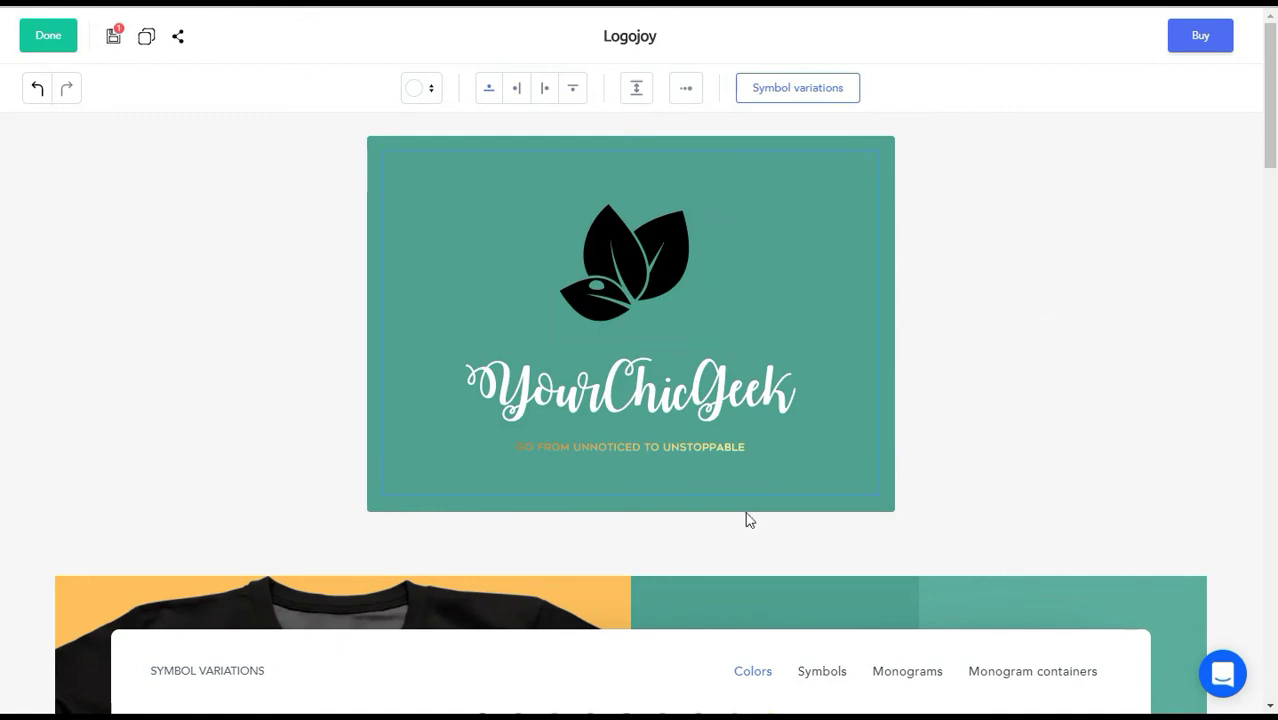
{"action": "mouse_move", "coordinate": [858, 692]}
Start buying the logo with the $65 Premium package and continue to checkout without any add-ons.
{"action": "left_click", "coordinate": [1210, 45]}
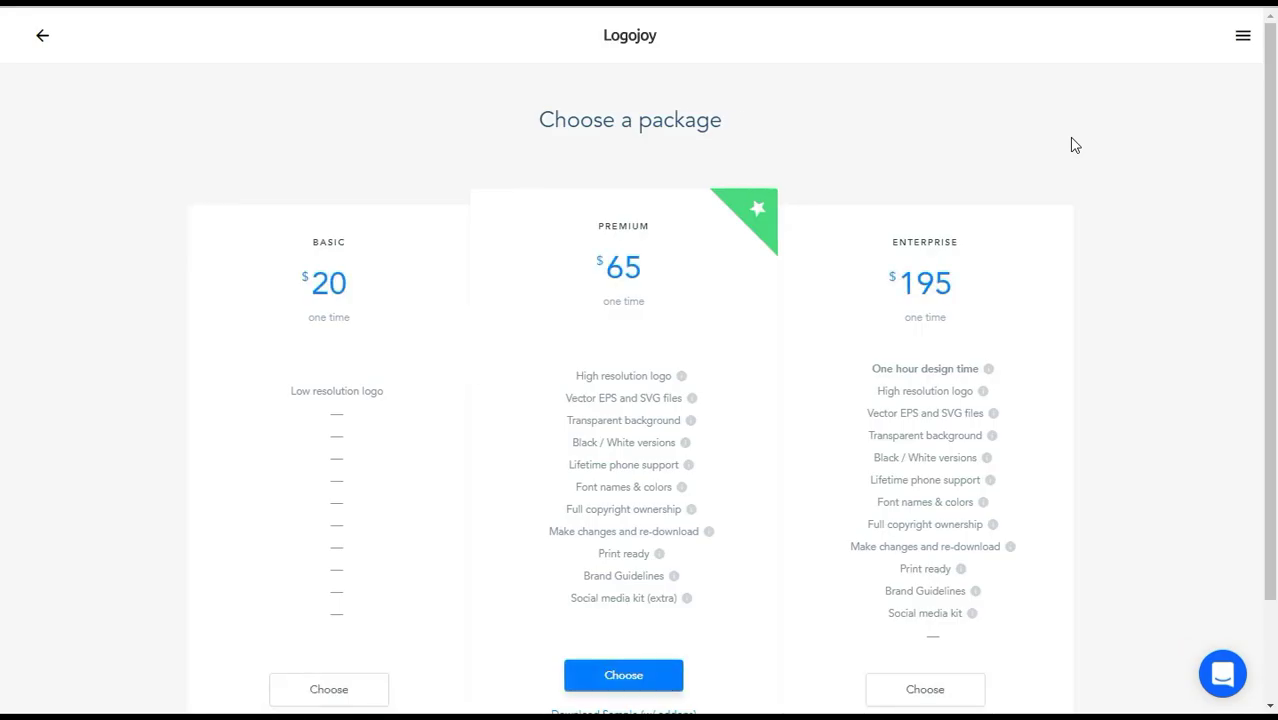
{"action": "left_click_drag", "start_coordinate": [1270, 185], "coordinate": [1275, 265]}
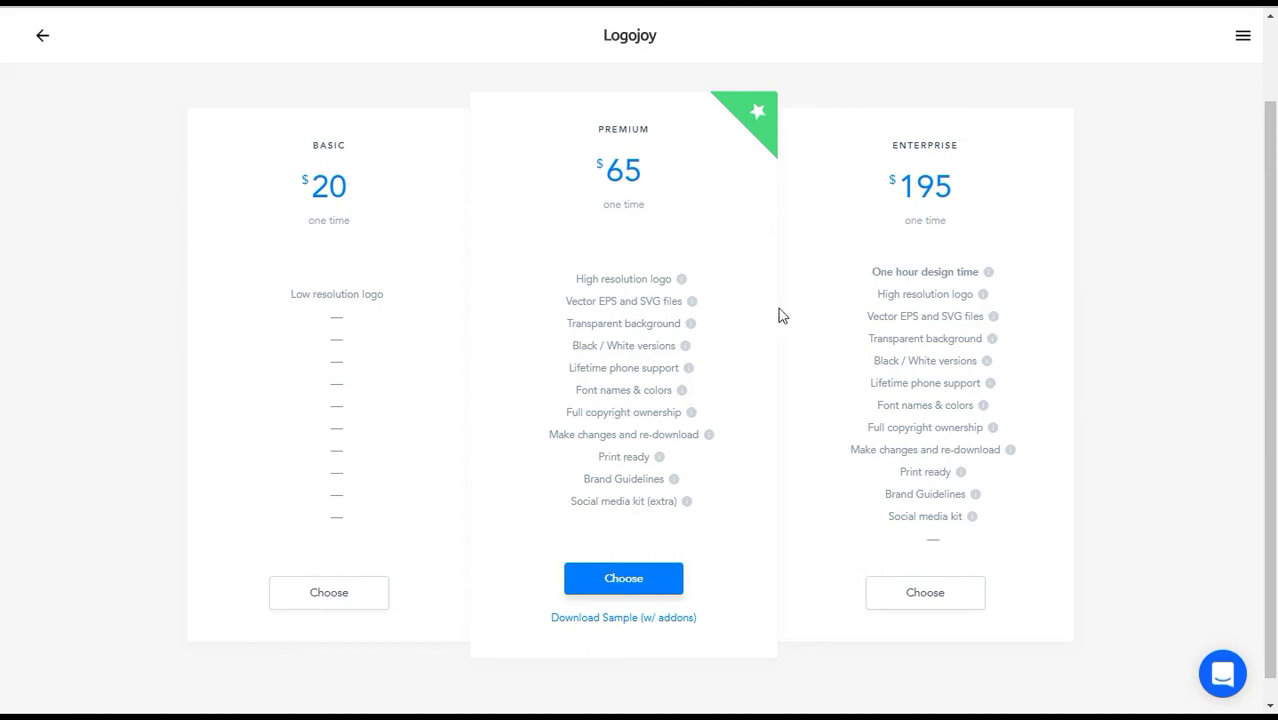
{"action": "left_click", "coordinate": [625, 589]}
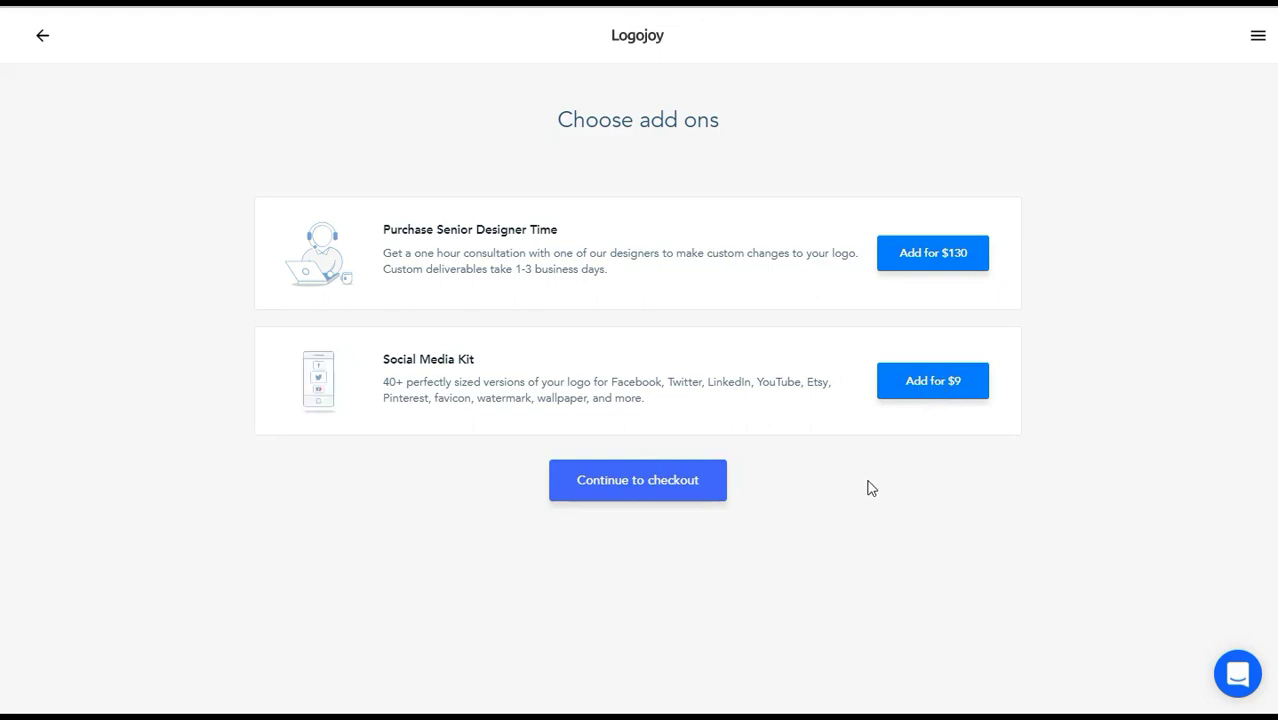
{"action": "left_click", "coordinate": [656, 489]}
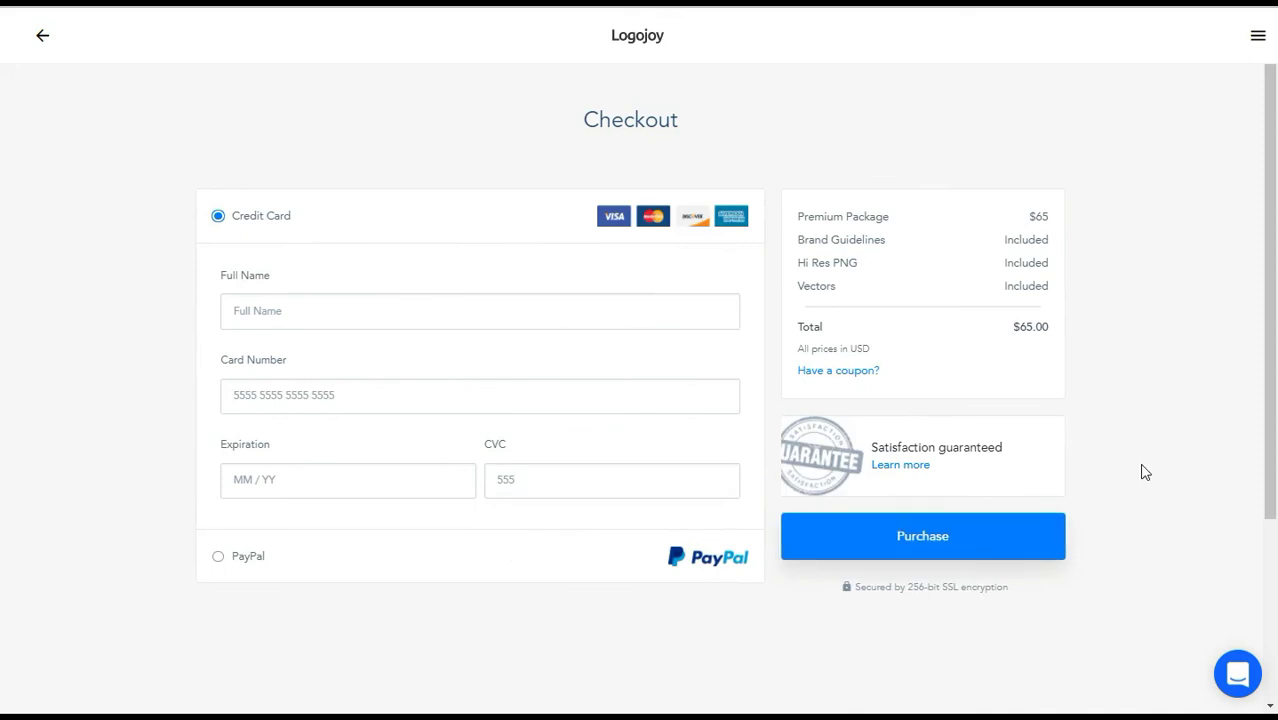